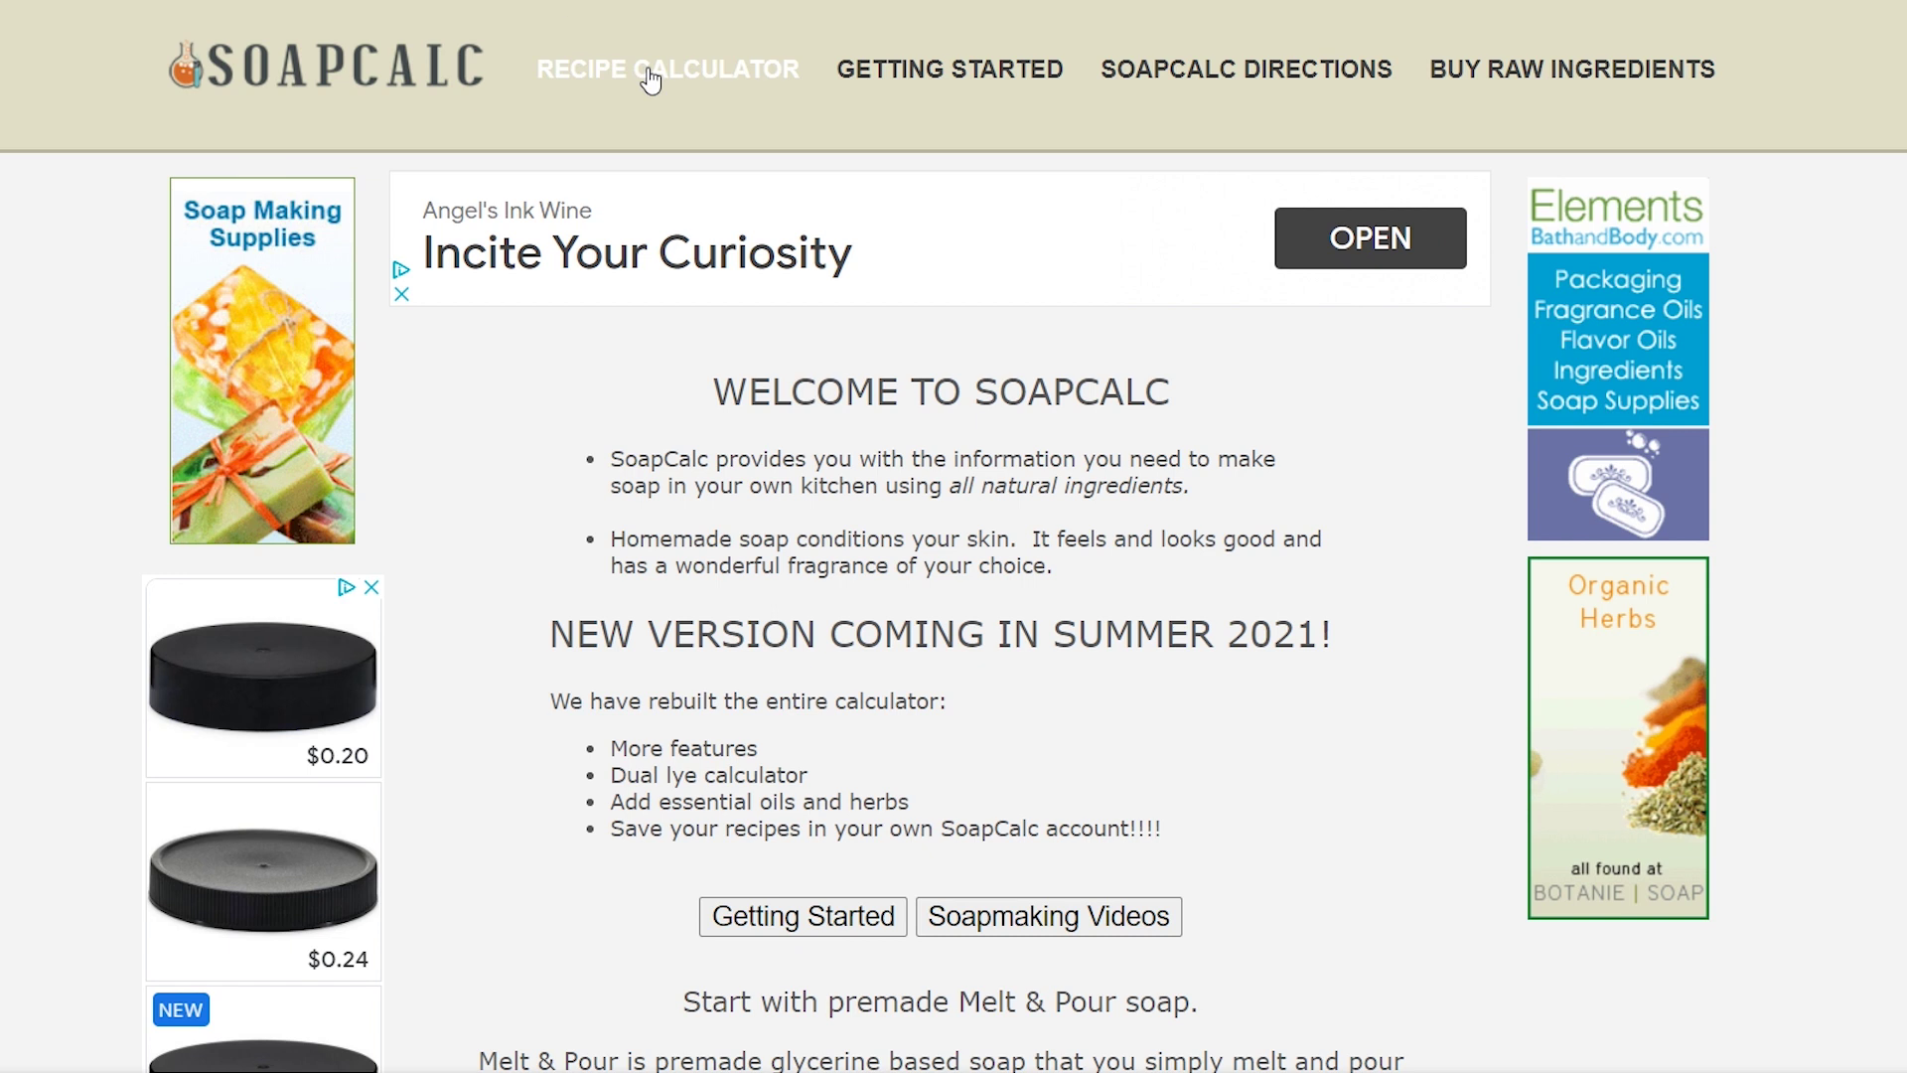
- Open the Recipe Calculator page from the SoapCalc home page's top menu
{"action": "left_click", "coordinate": [589, 87]}
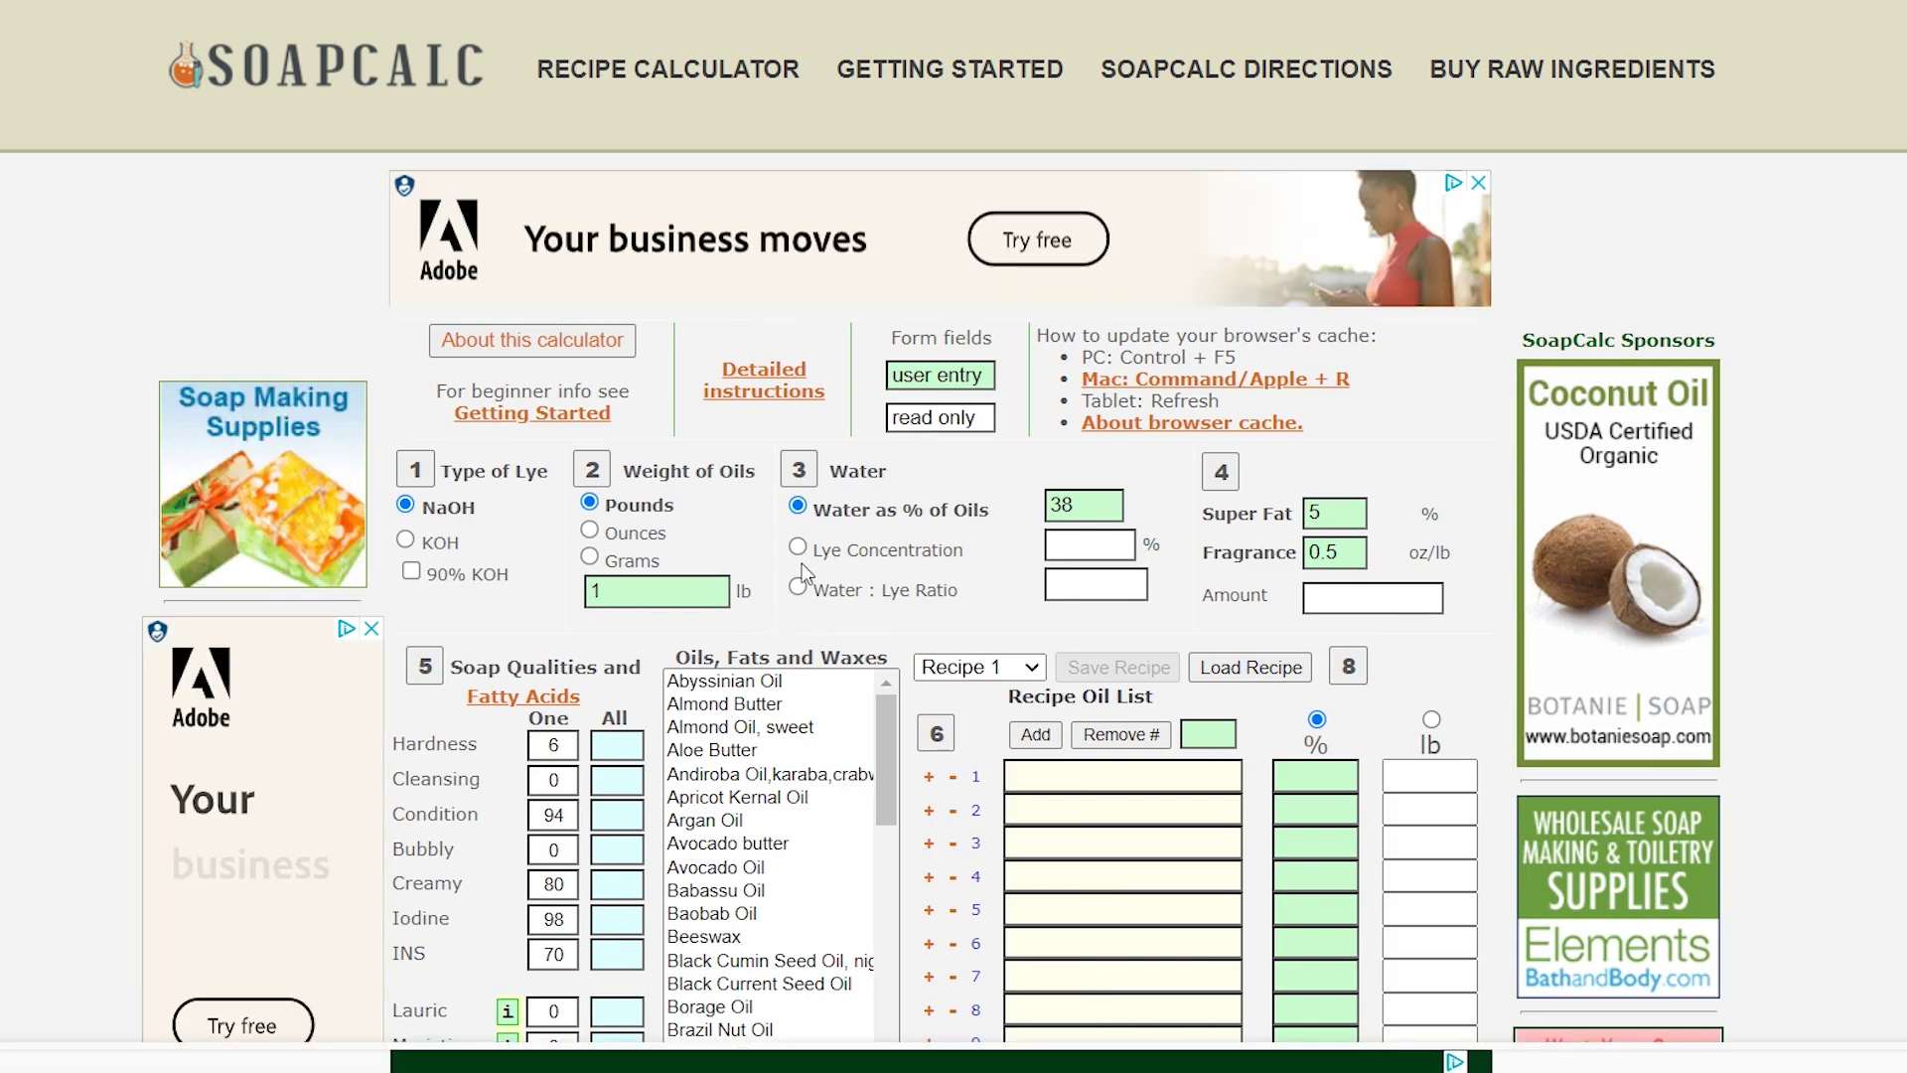
{"action": "scroll", "coordinate": [858, 572], "scroll_direction": "down", "scroll_amount": 1}
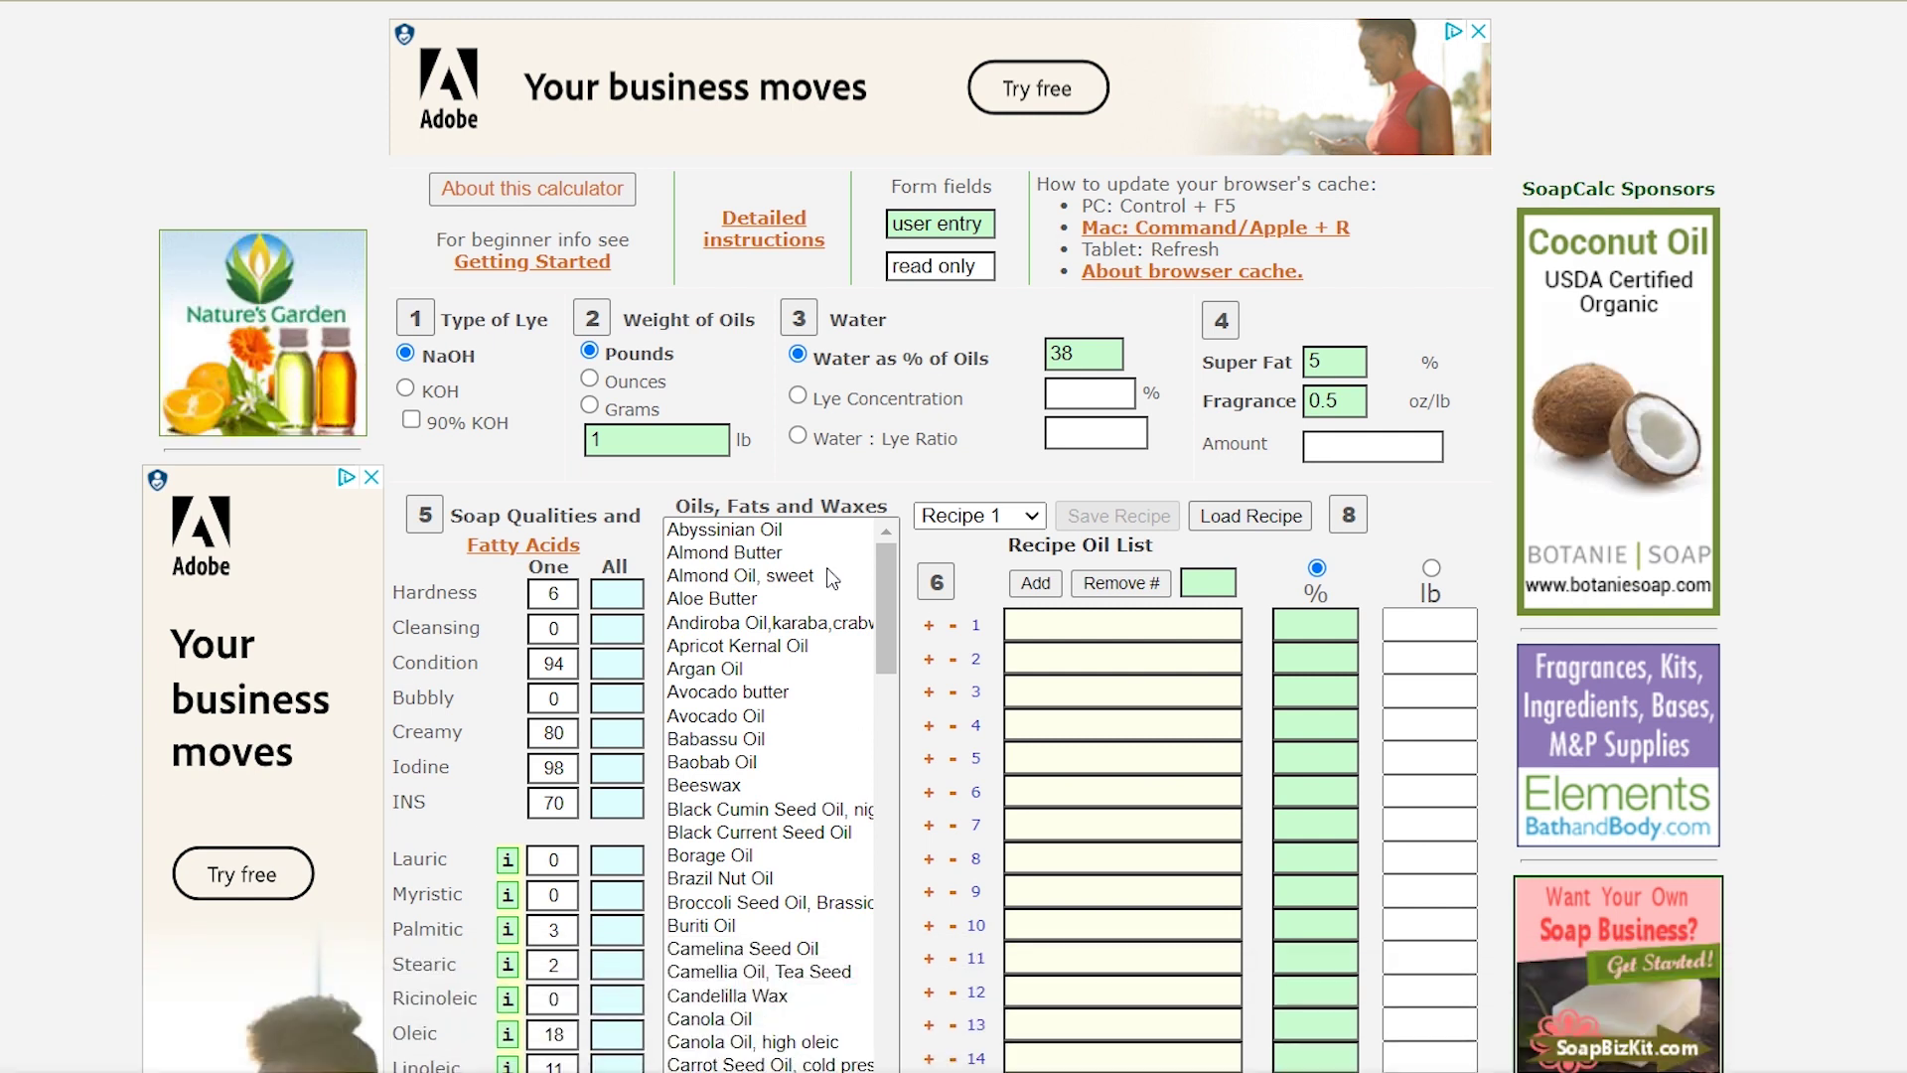
{"action": "scroll", "coordinate": [975, 435], "scroll_direction": "down", "scroll_amount": 1}
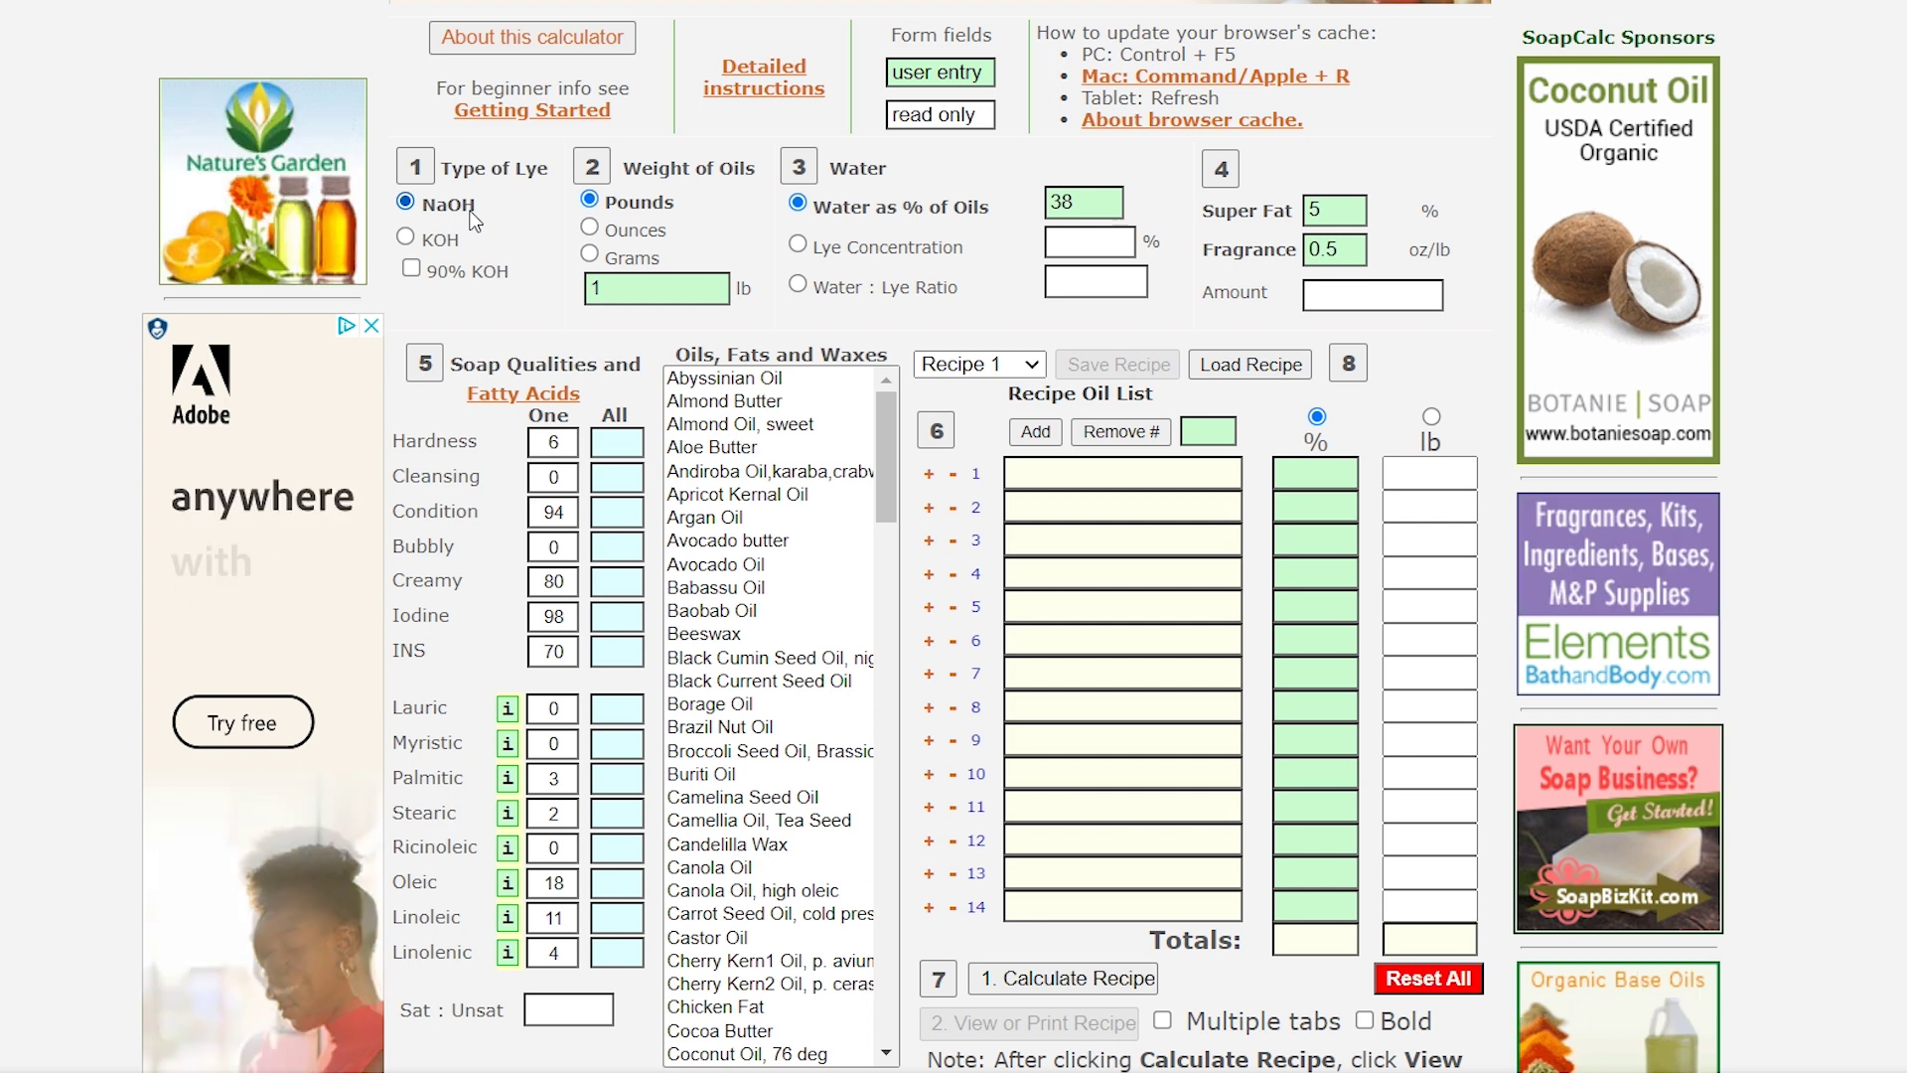
{"action": "left_click", "coordinate": [405, 238]}
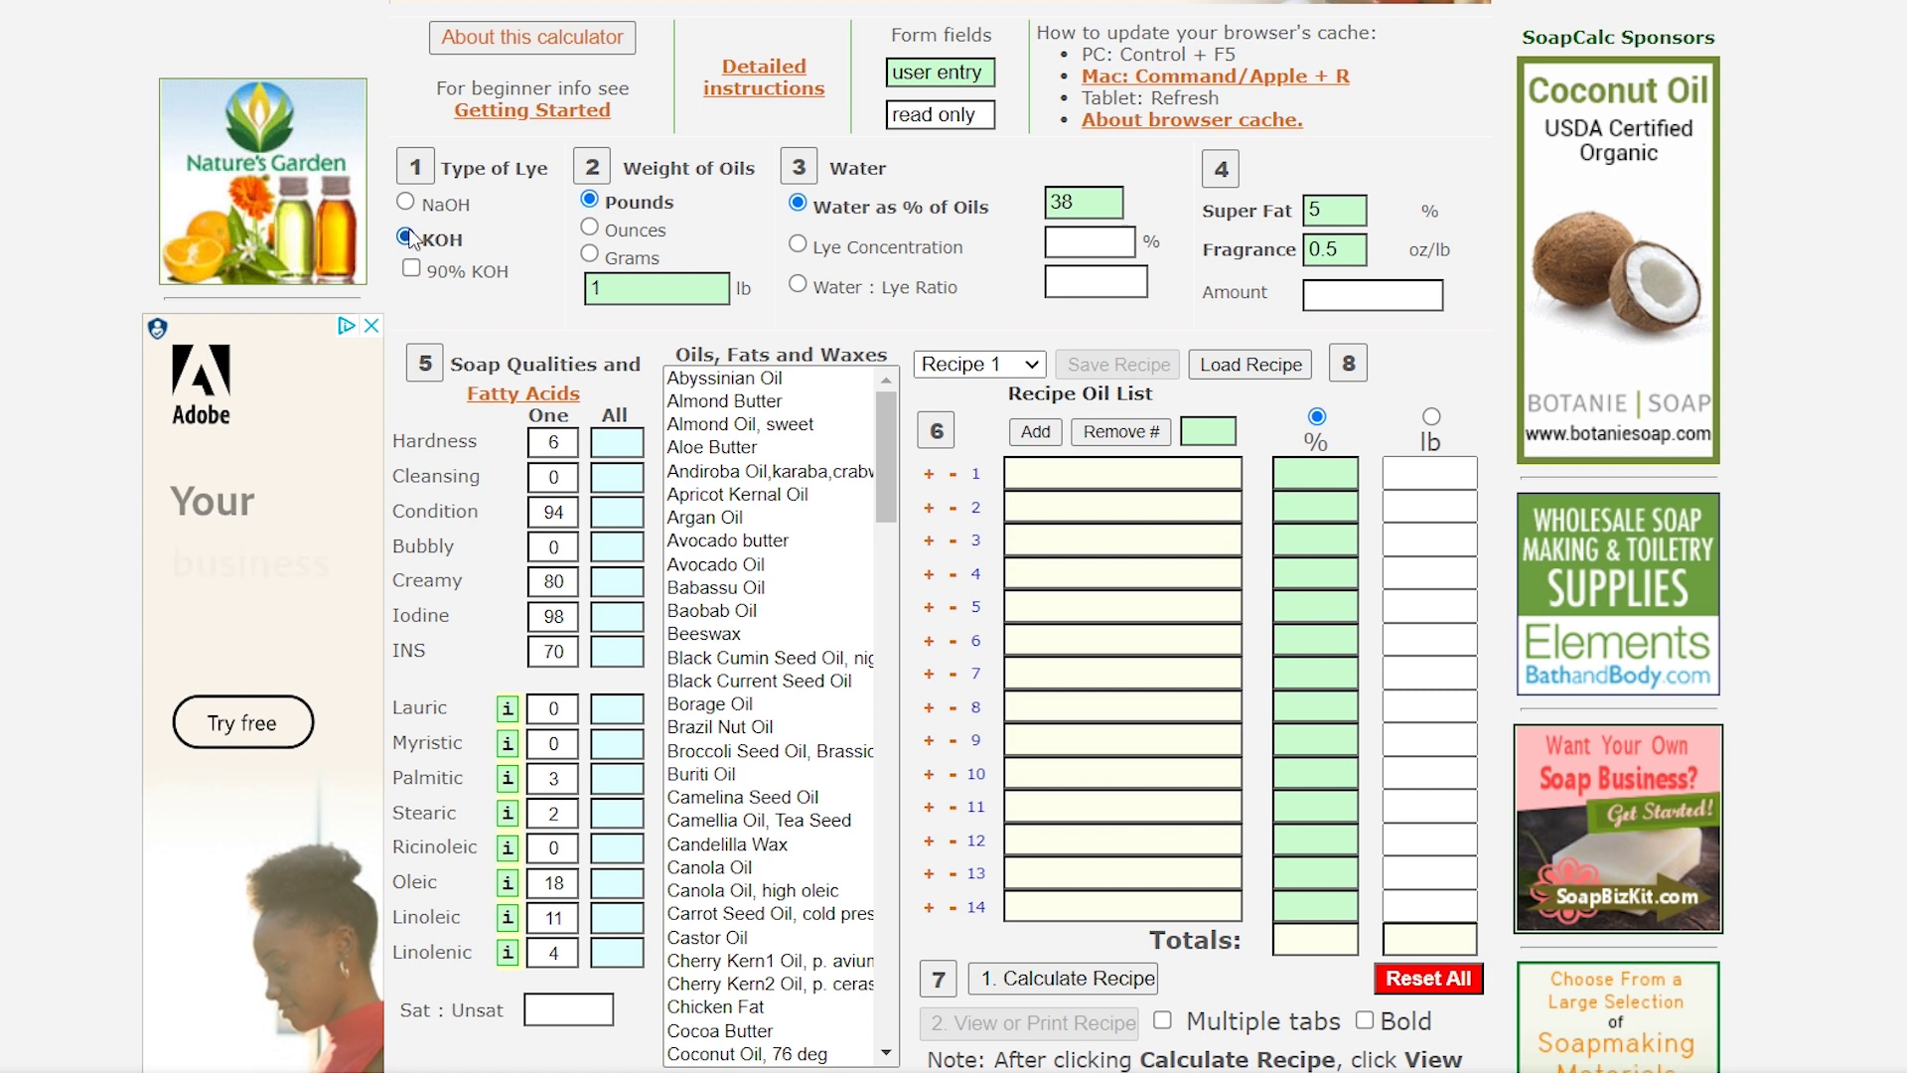
{"action": "left_click", "coordinate": [406, 203]}
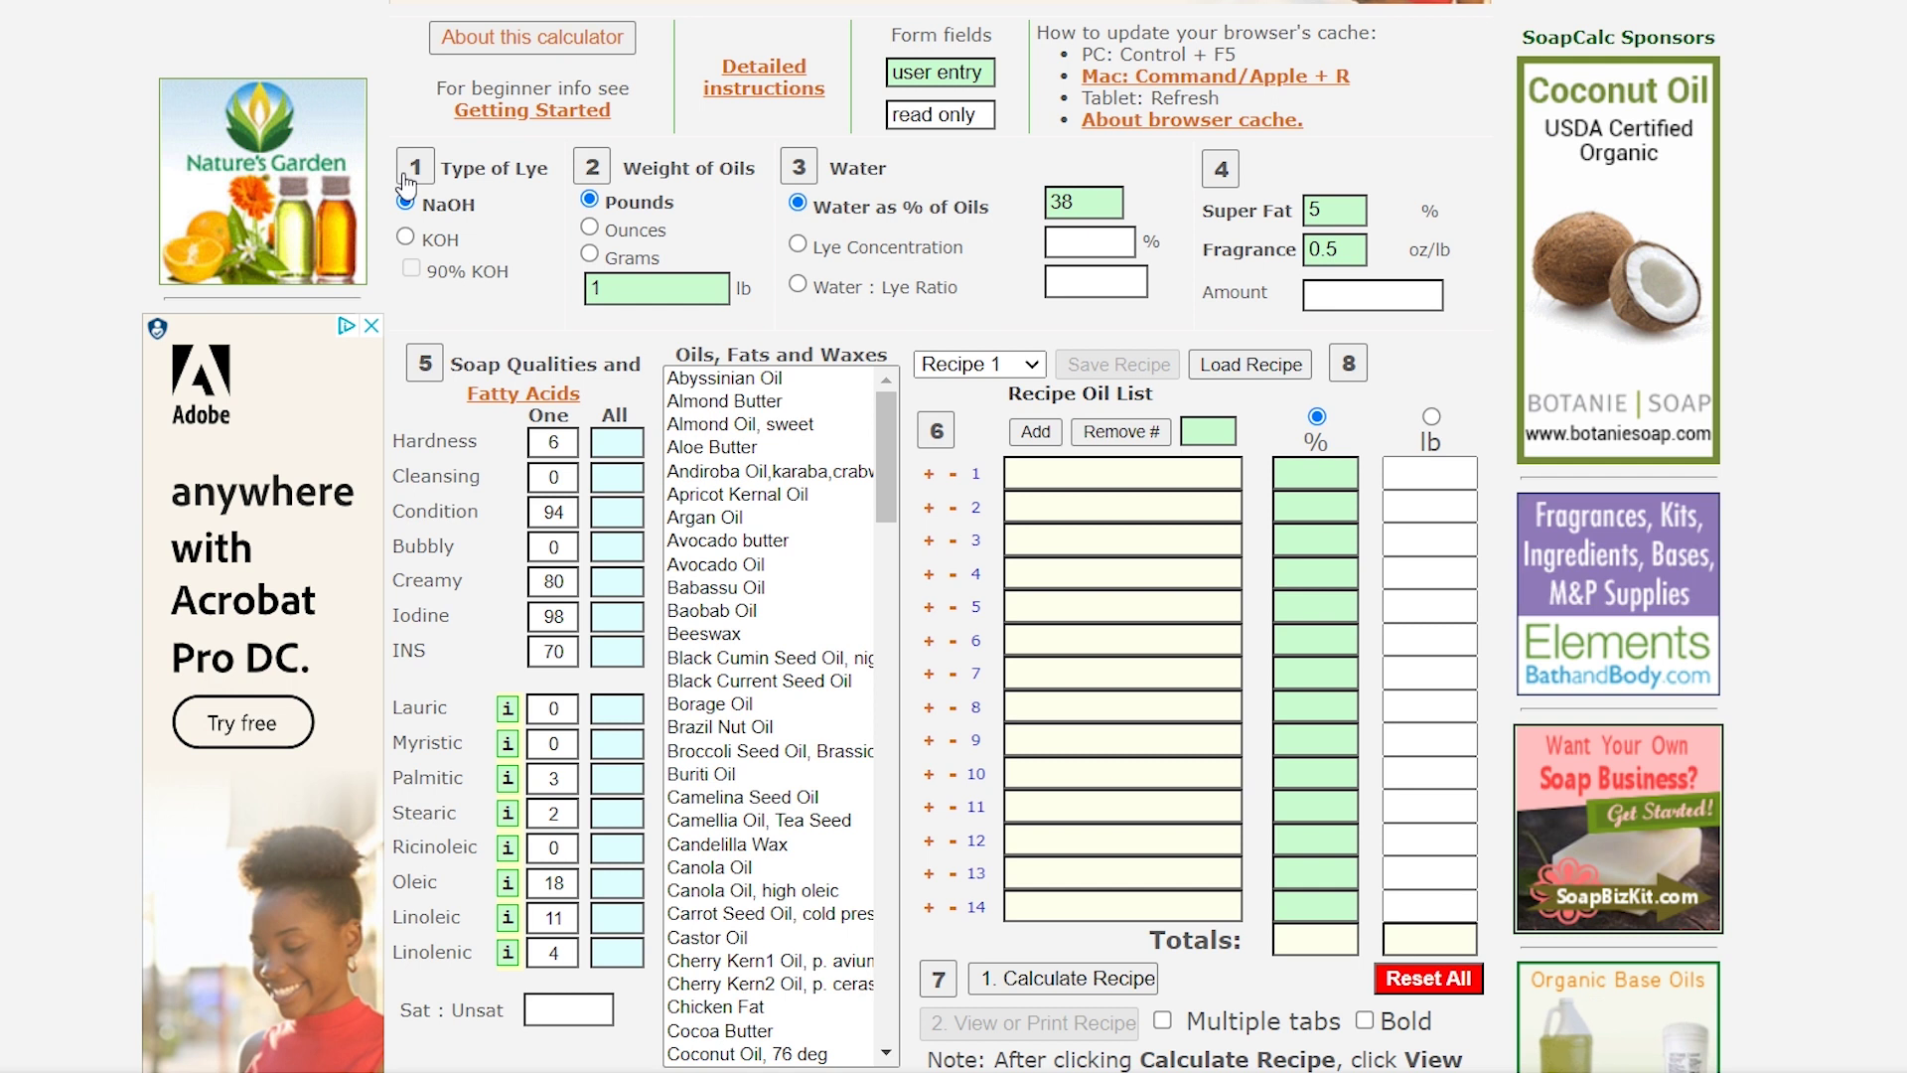
{"action": "left_click", "coordinate": [417, 171]}
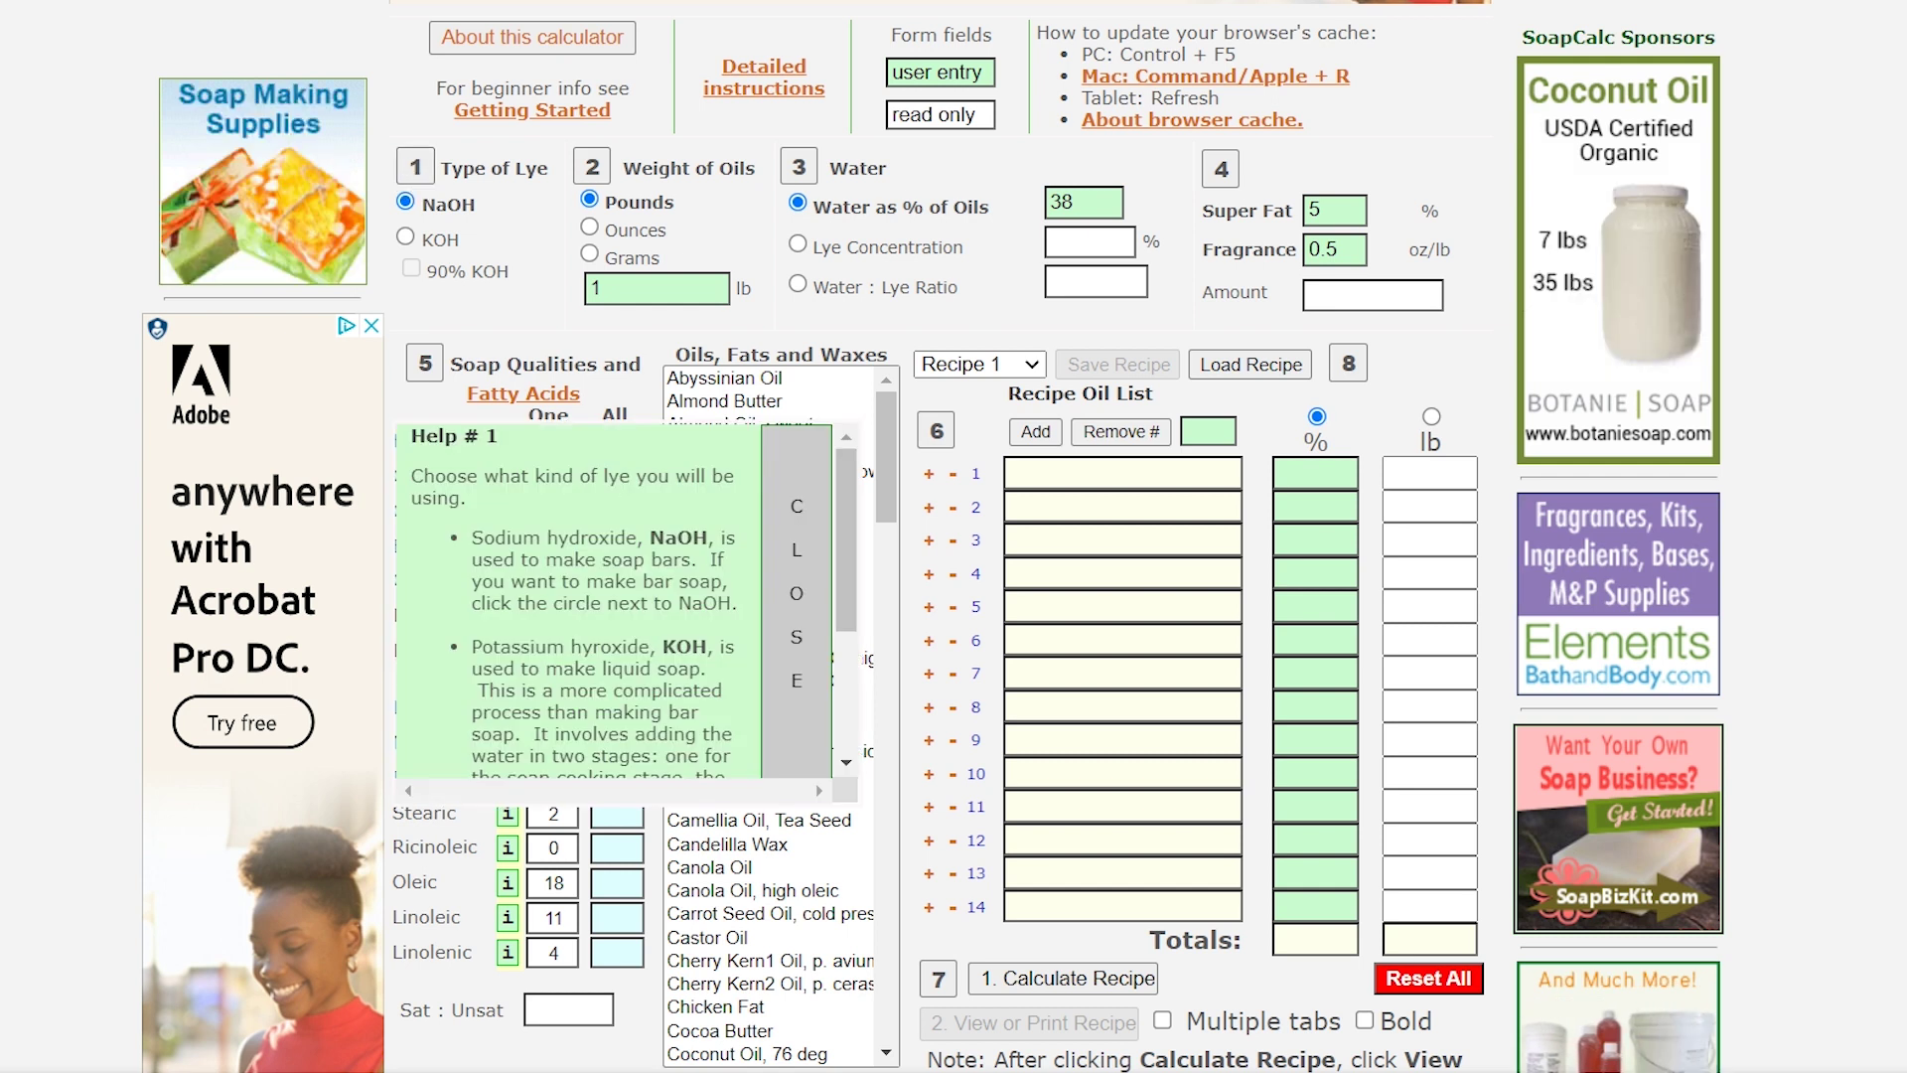
{"action": "left_click", "coordinate": [798, 558]}
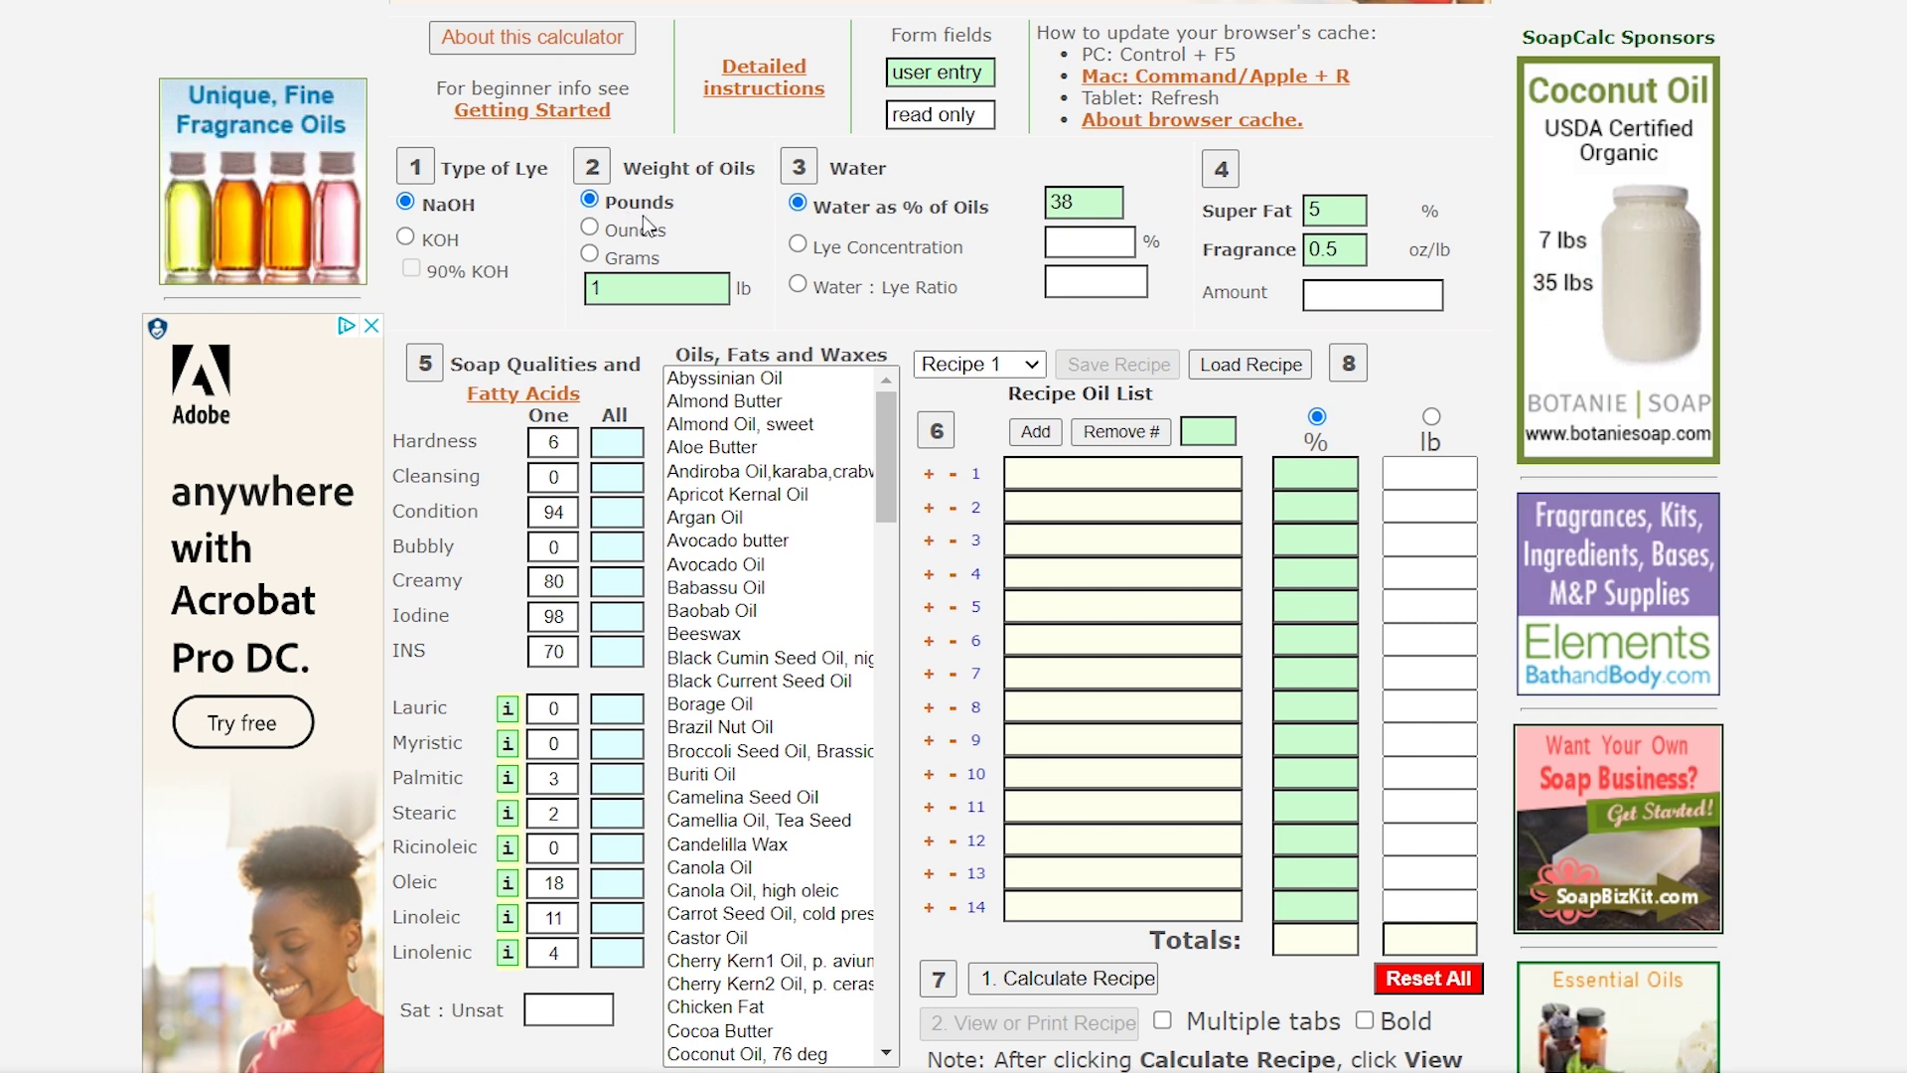
- Try grams for Weight of Oils, then settle on ounces so it reads 16 oz
{"action": "left_click", "coordinate": [590, 229]}
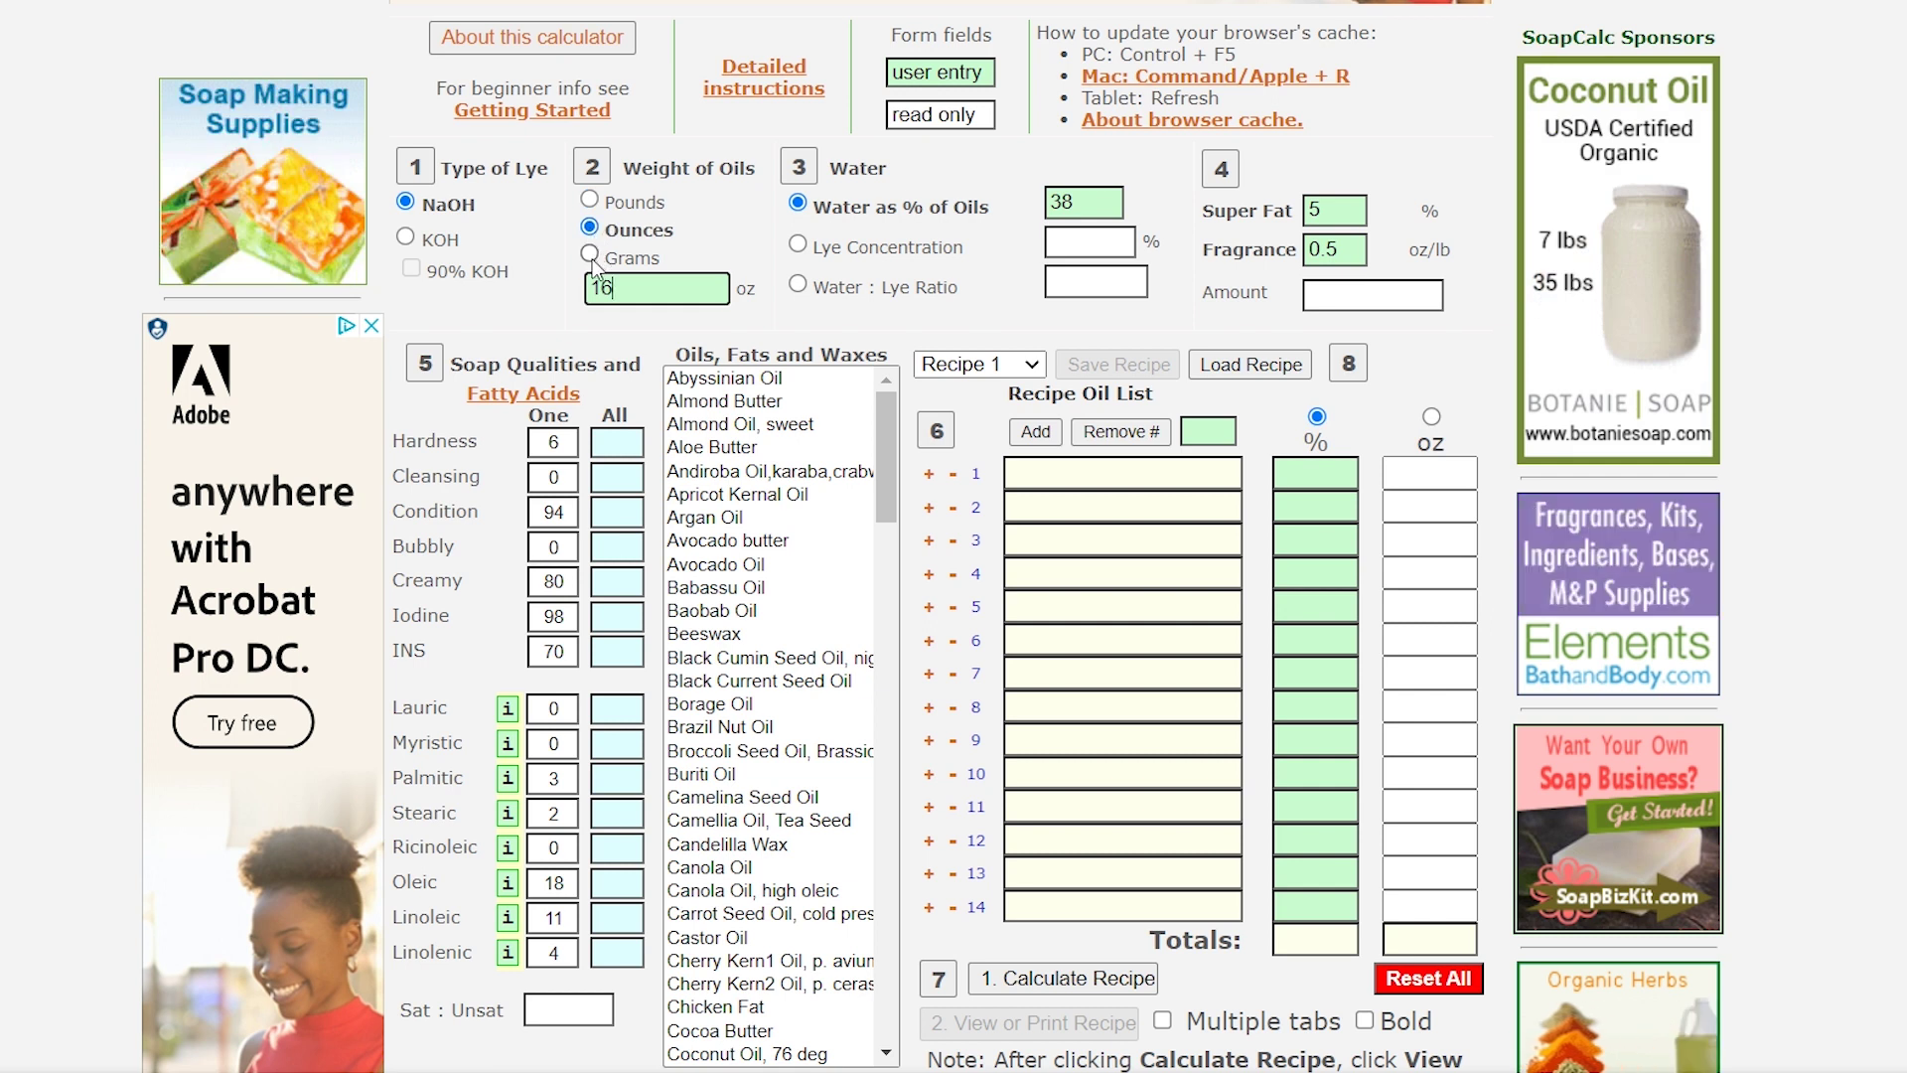
{"action": "left_click", "coordinate": [590, 254]}
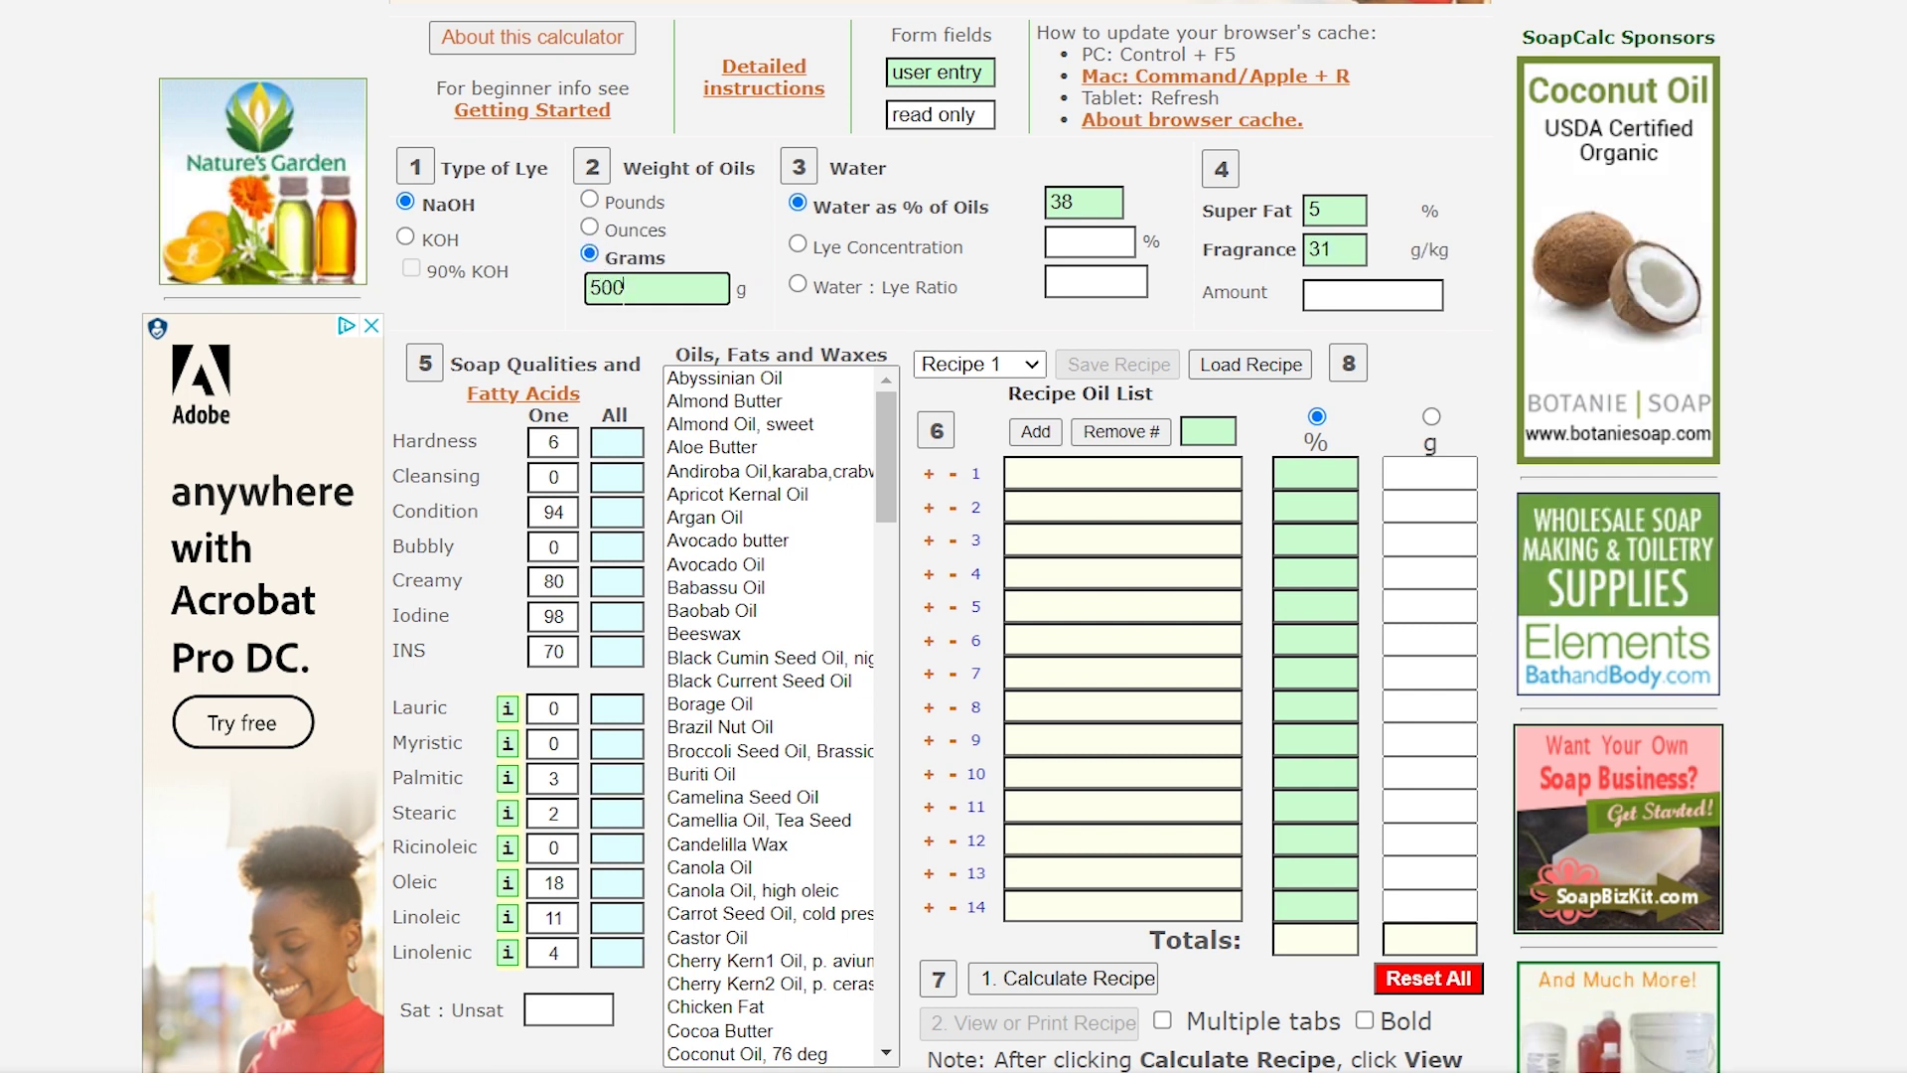
{"action": "left_click", "coordinate": [588, 229]}
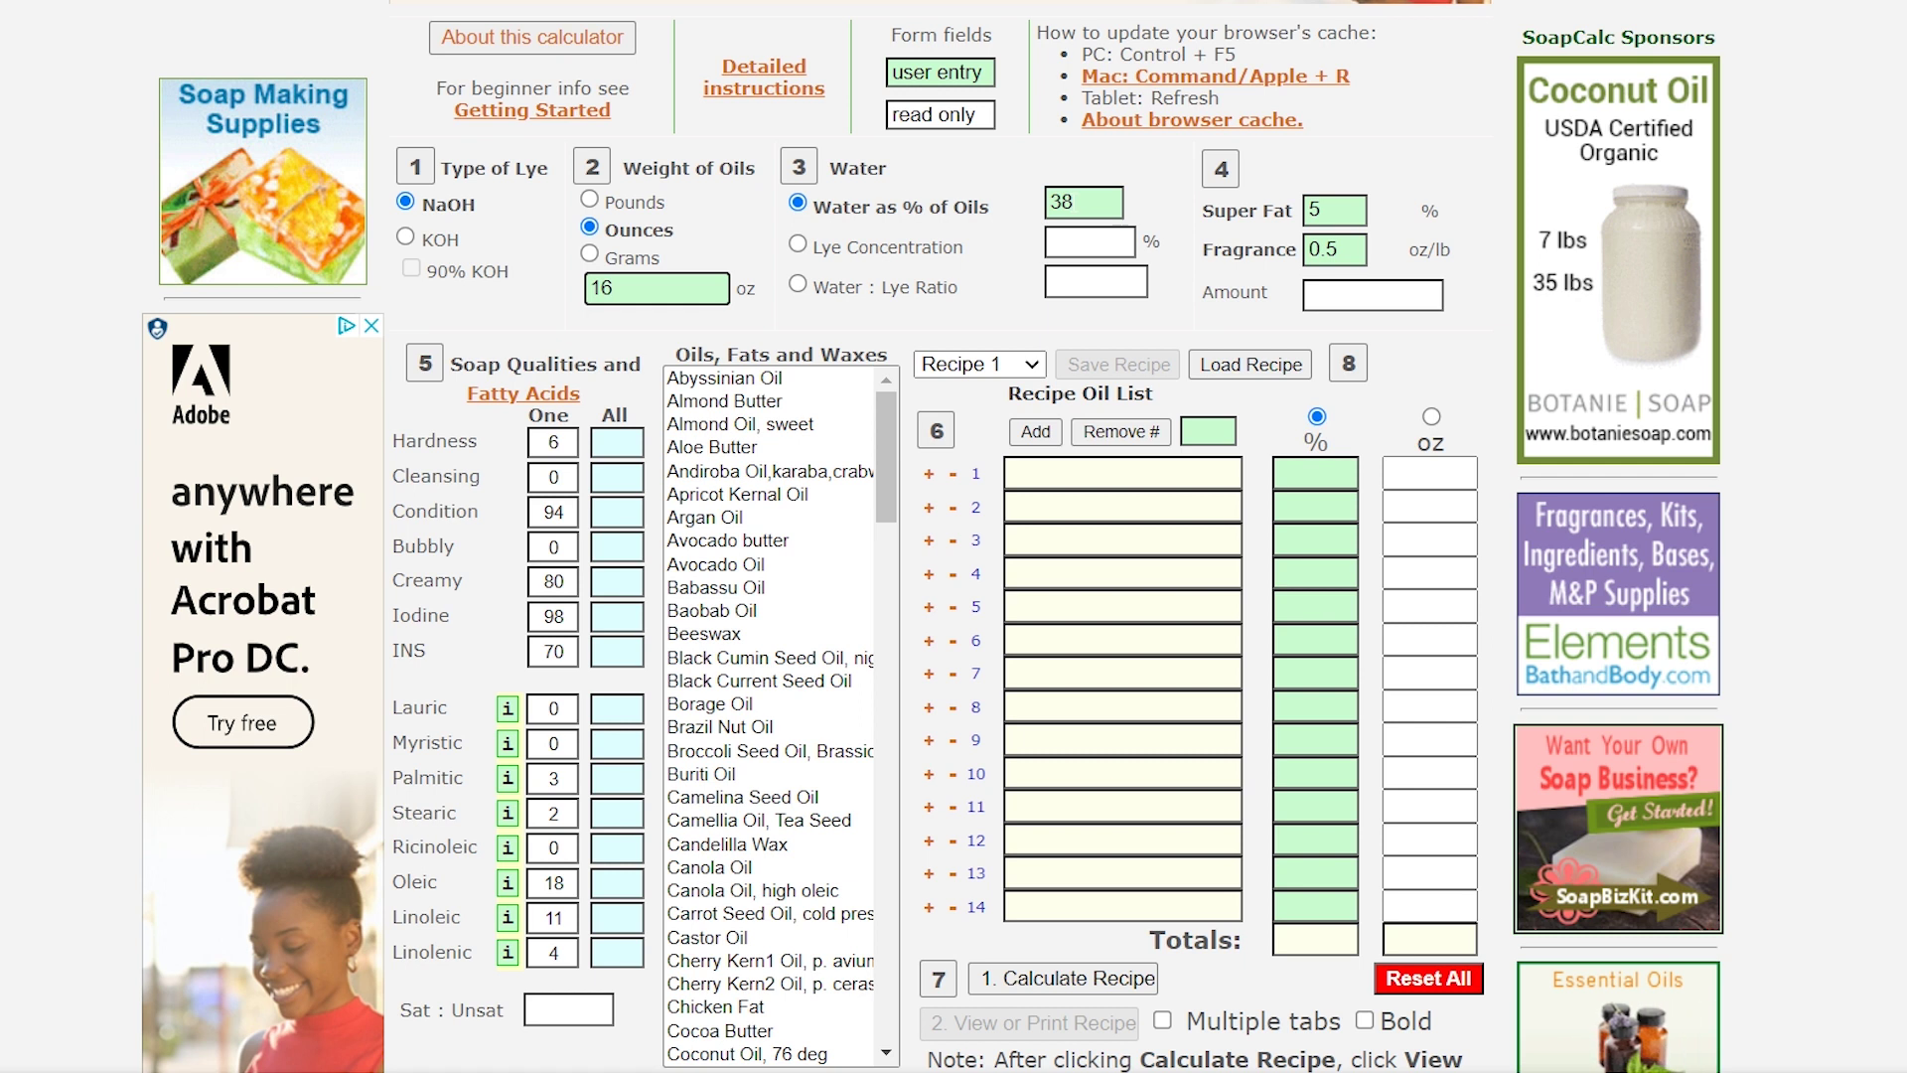
- Switch the water setting to Lye Concentration and enter 33%
{"action": "left_click", "coordinate": [612, 287]}
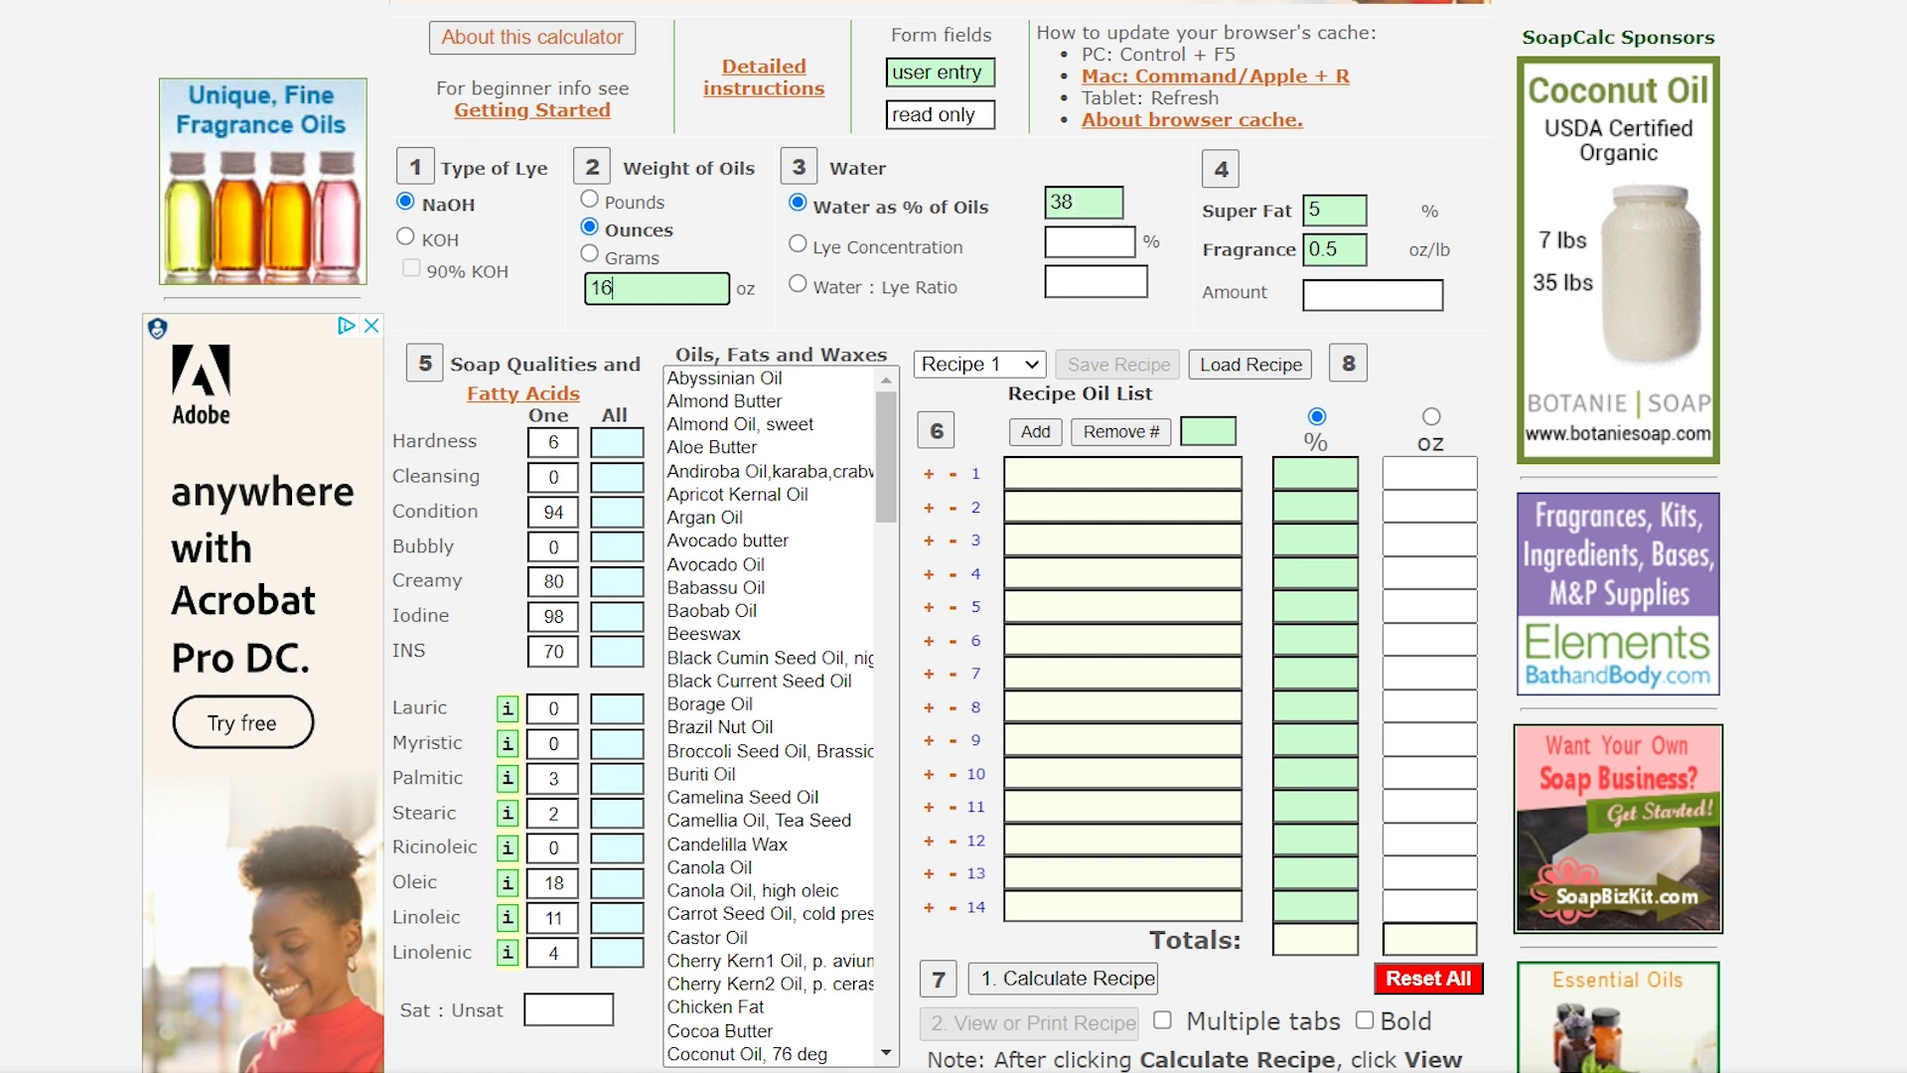
{"action": "left_click", "coordinate": [798, 246]}
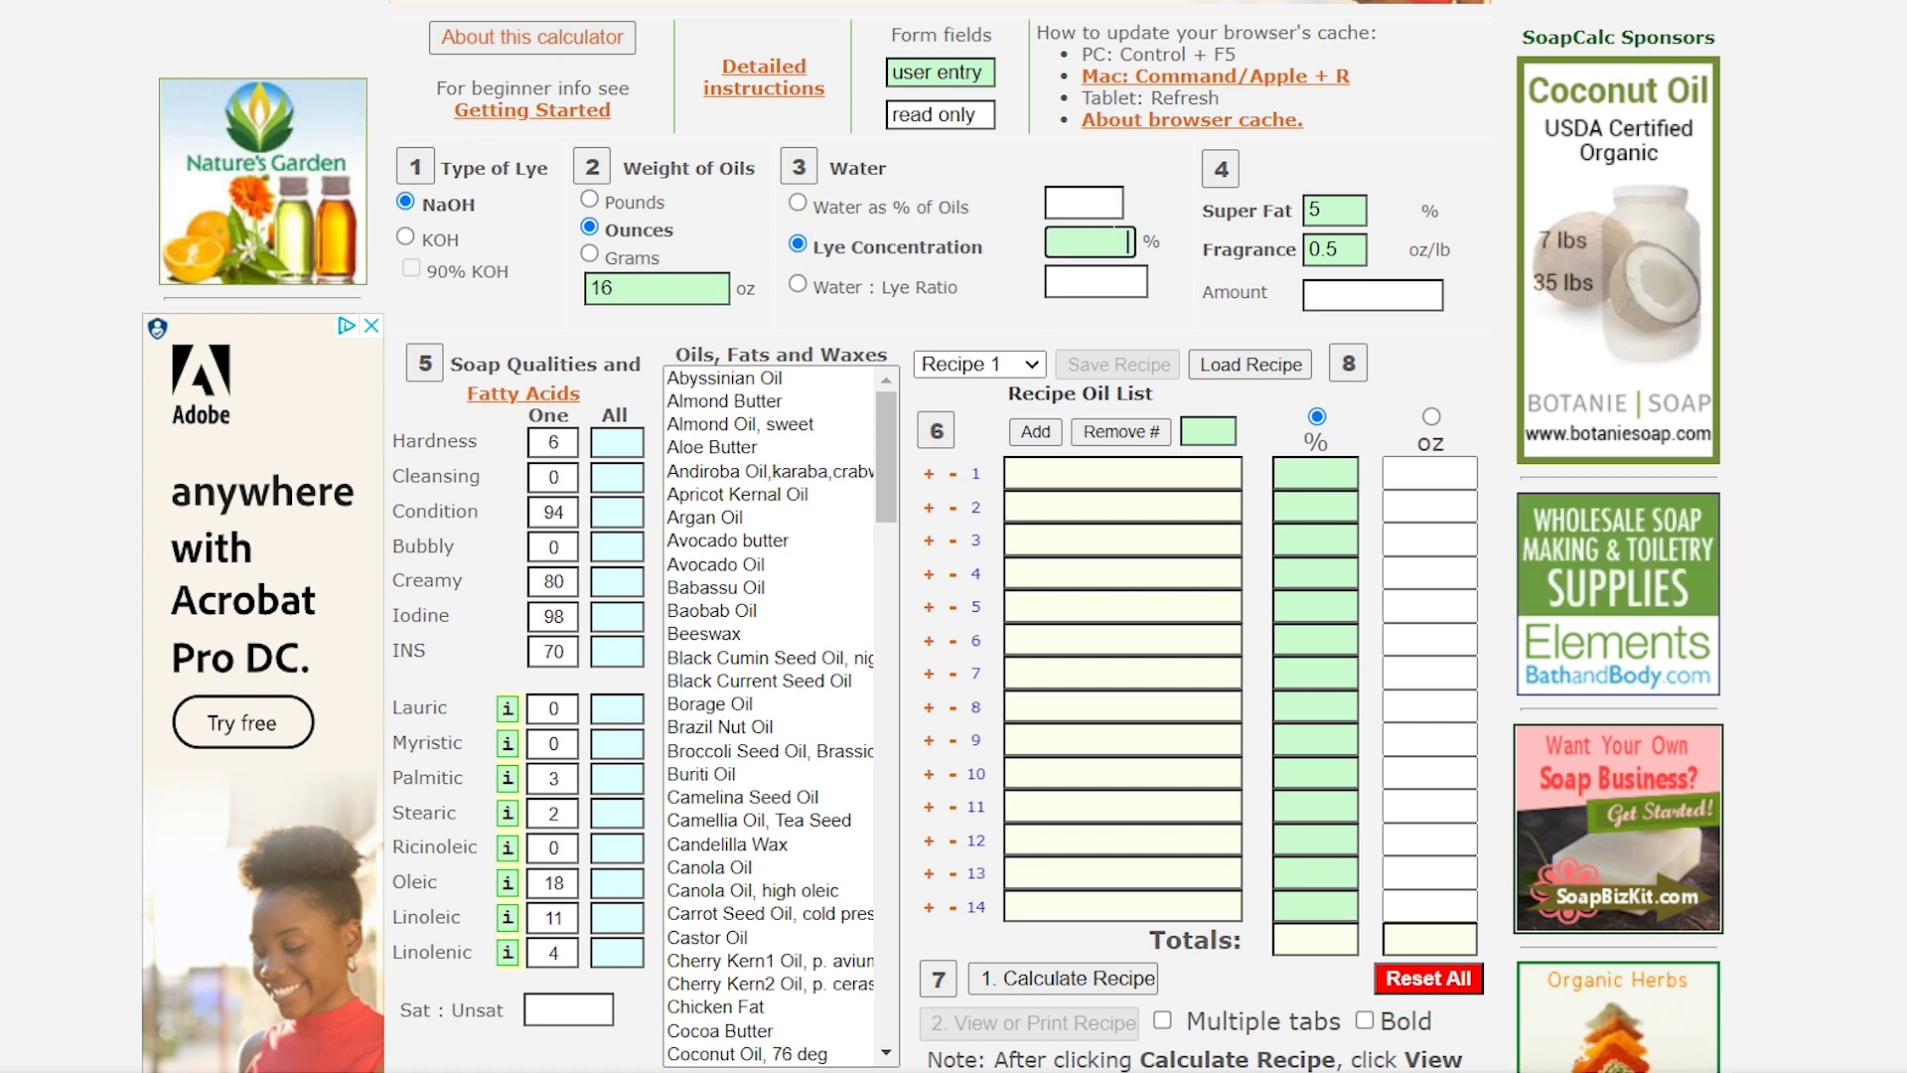
{"action": "type", "text": "33"}
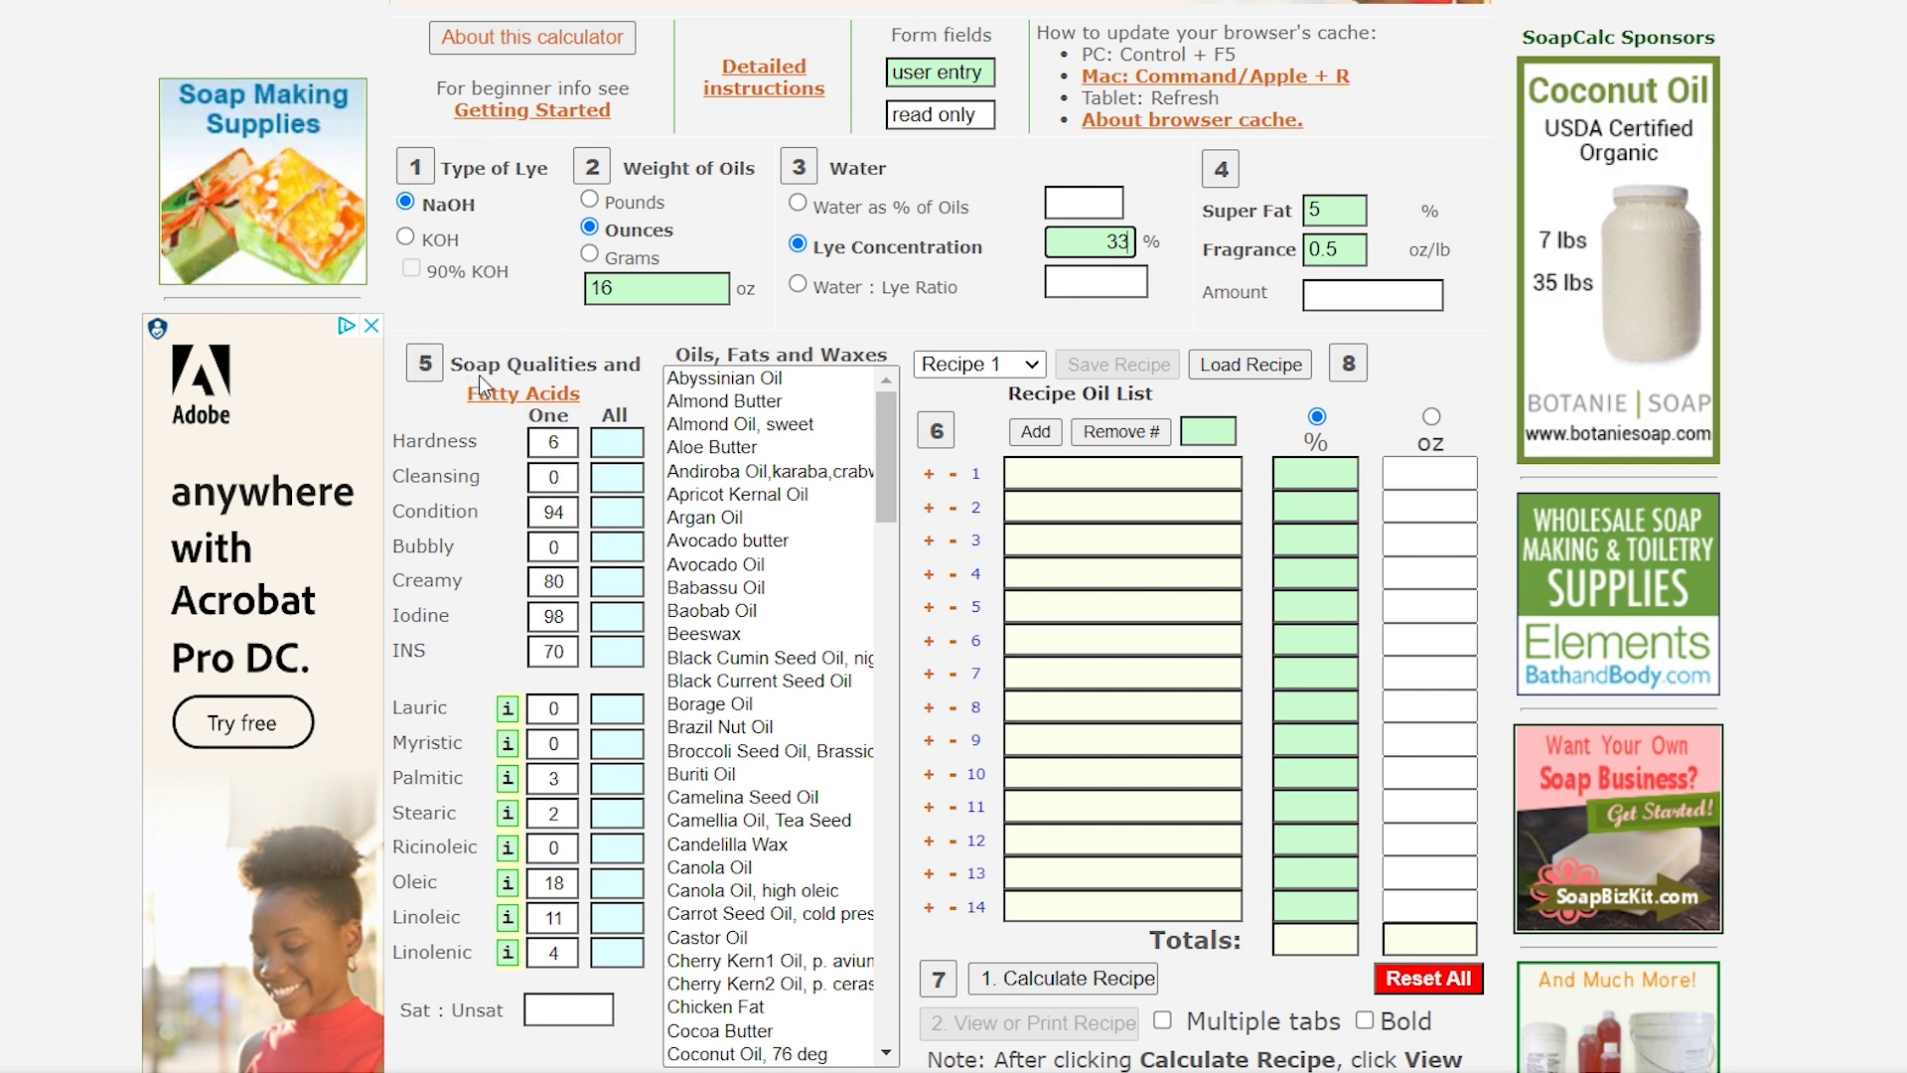
- Show the help explanations for the Bubbly, Cleansing and Hardness qualities
{"action": "left_click", "coordinate": [423, 545]}
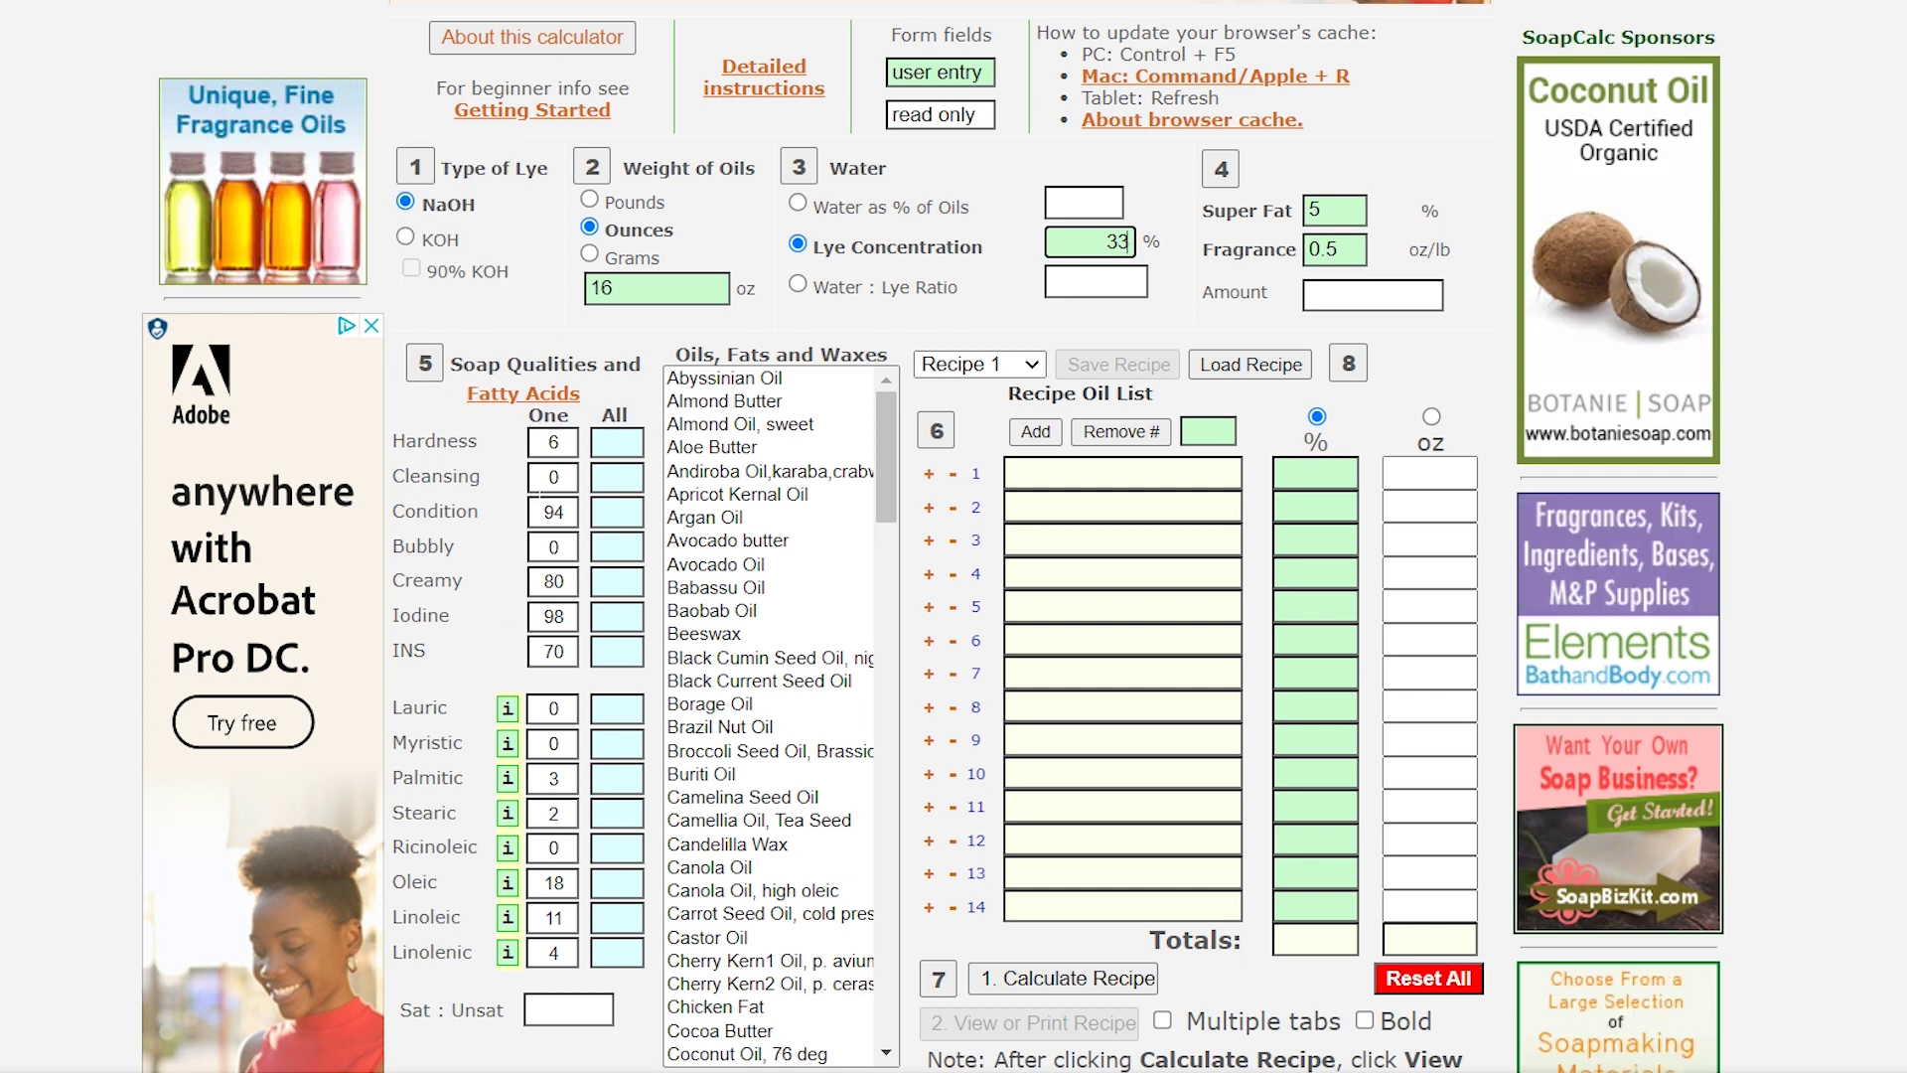
{"action": "left_click", "coordinate": [452, 476]}
{"action": "left_click", "coordinate": [462, 442]}
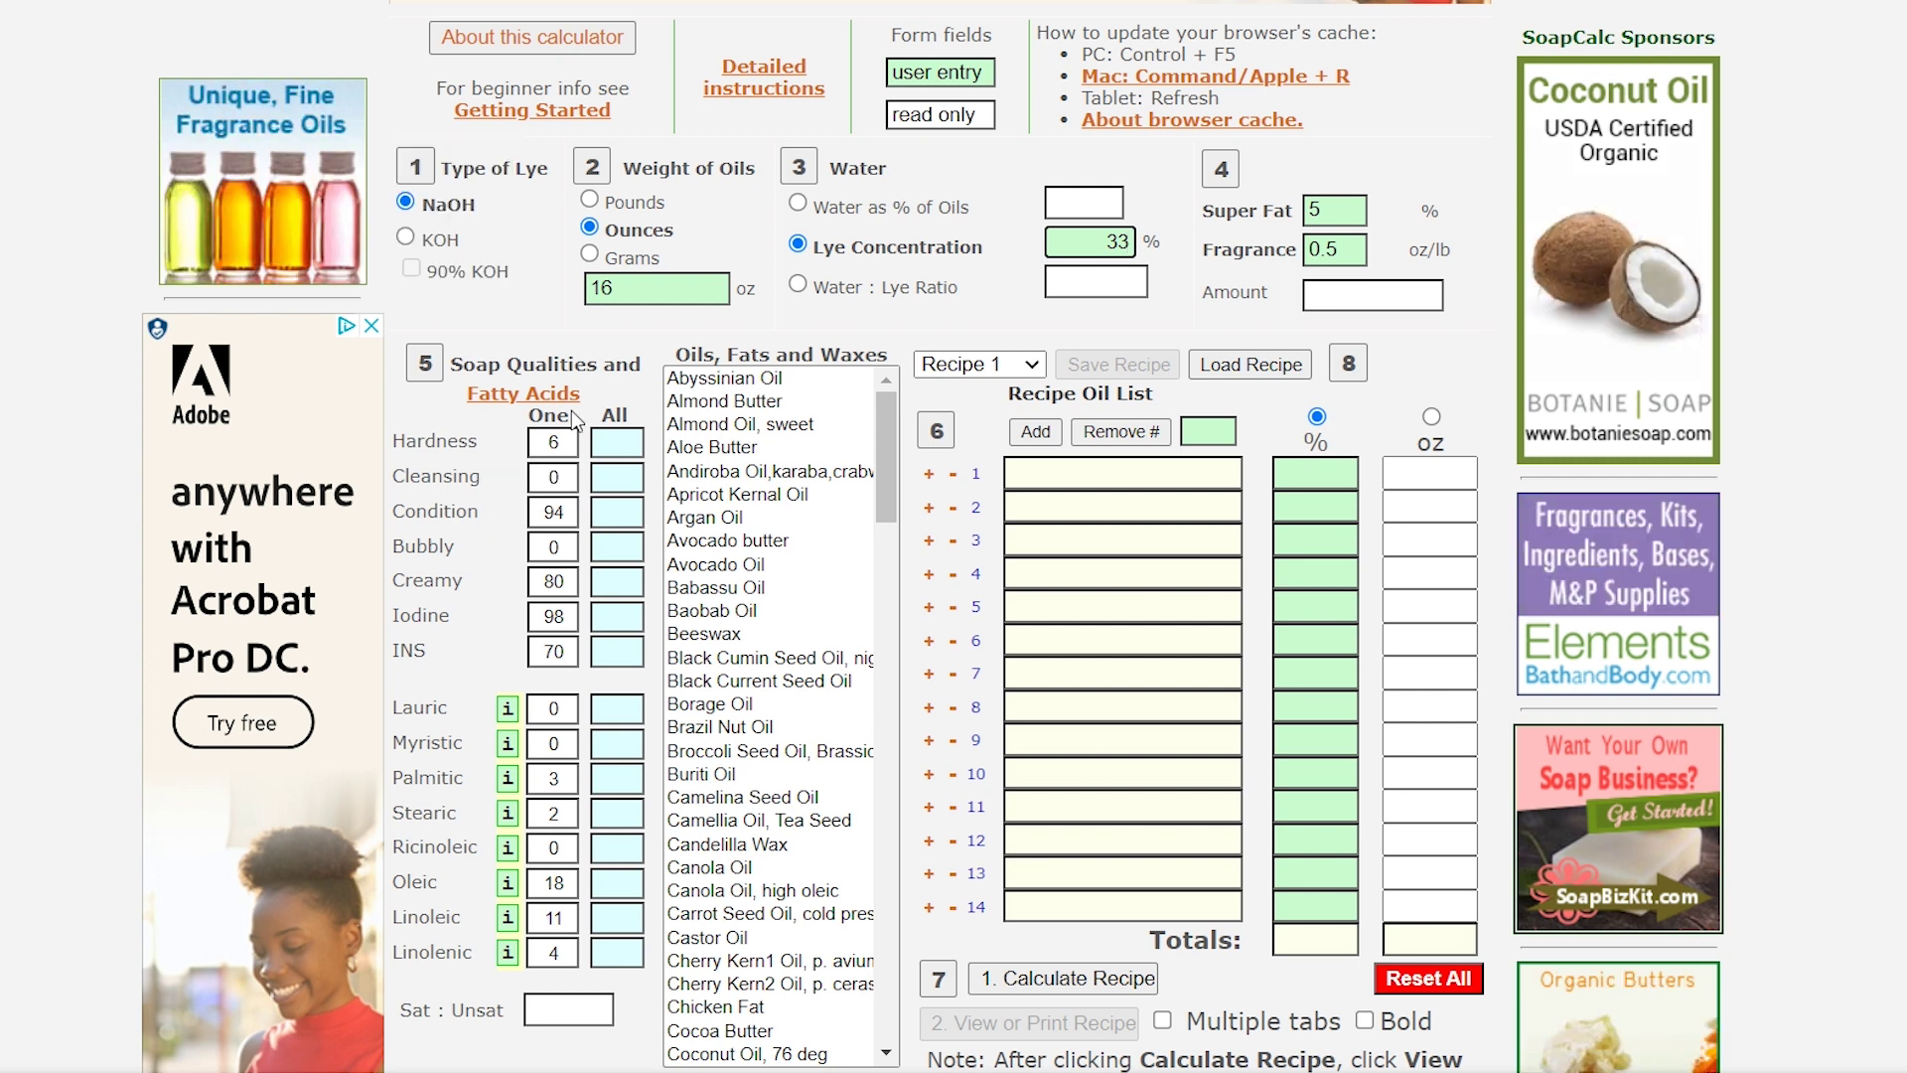
- Preview the soap qualities of Argan Oil, then Avocado butter
{"action": "left_click", "coordinate": [750, 523]}
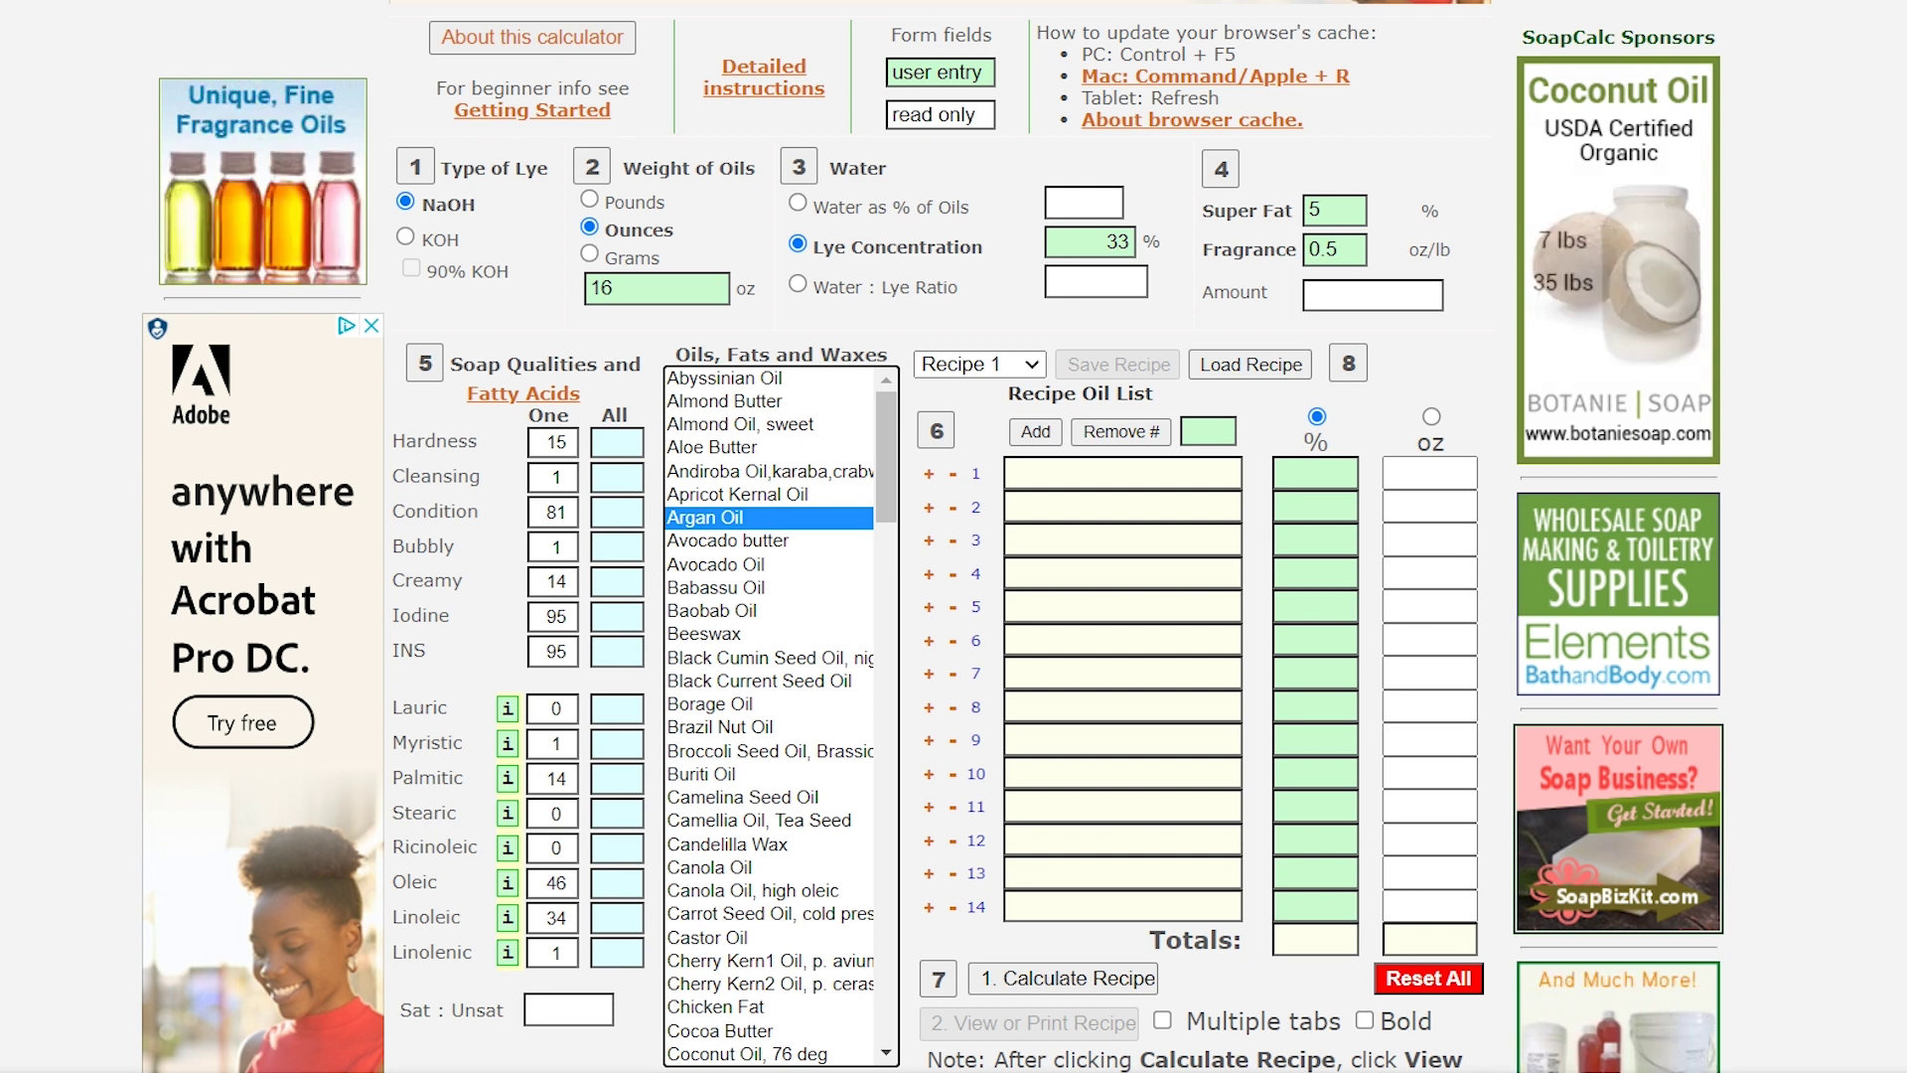
{"action": "left_click", "coordinate": [743, 539]}
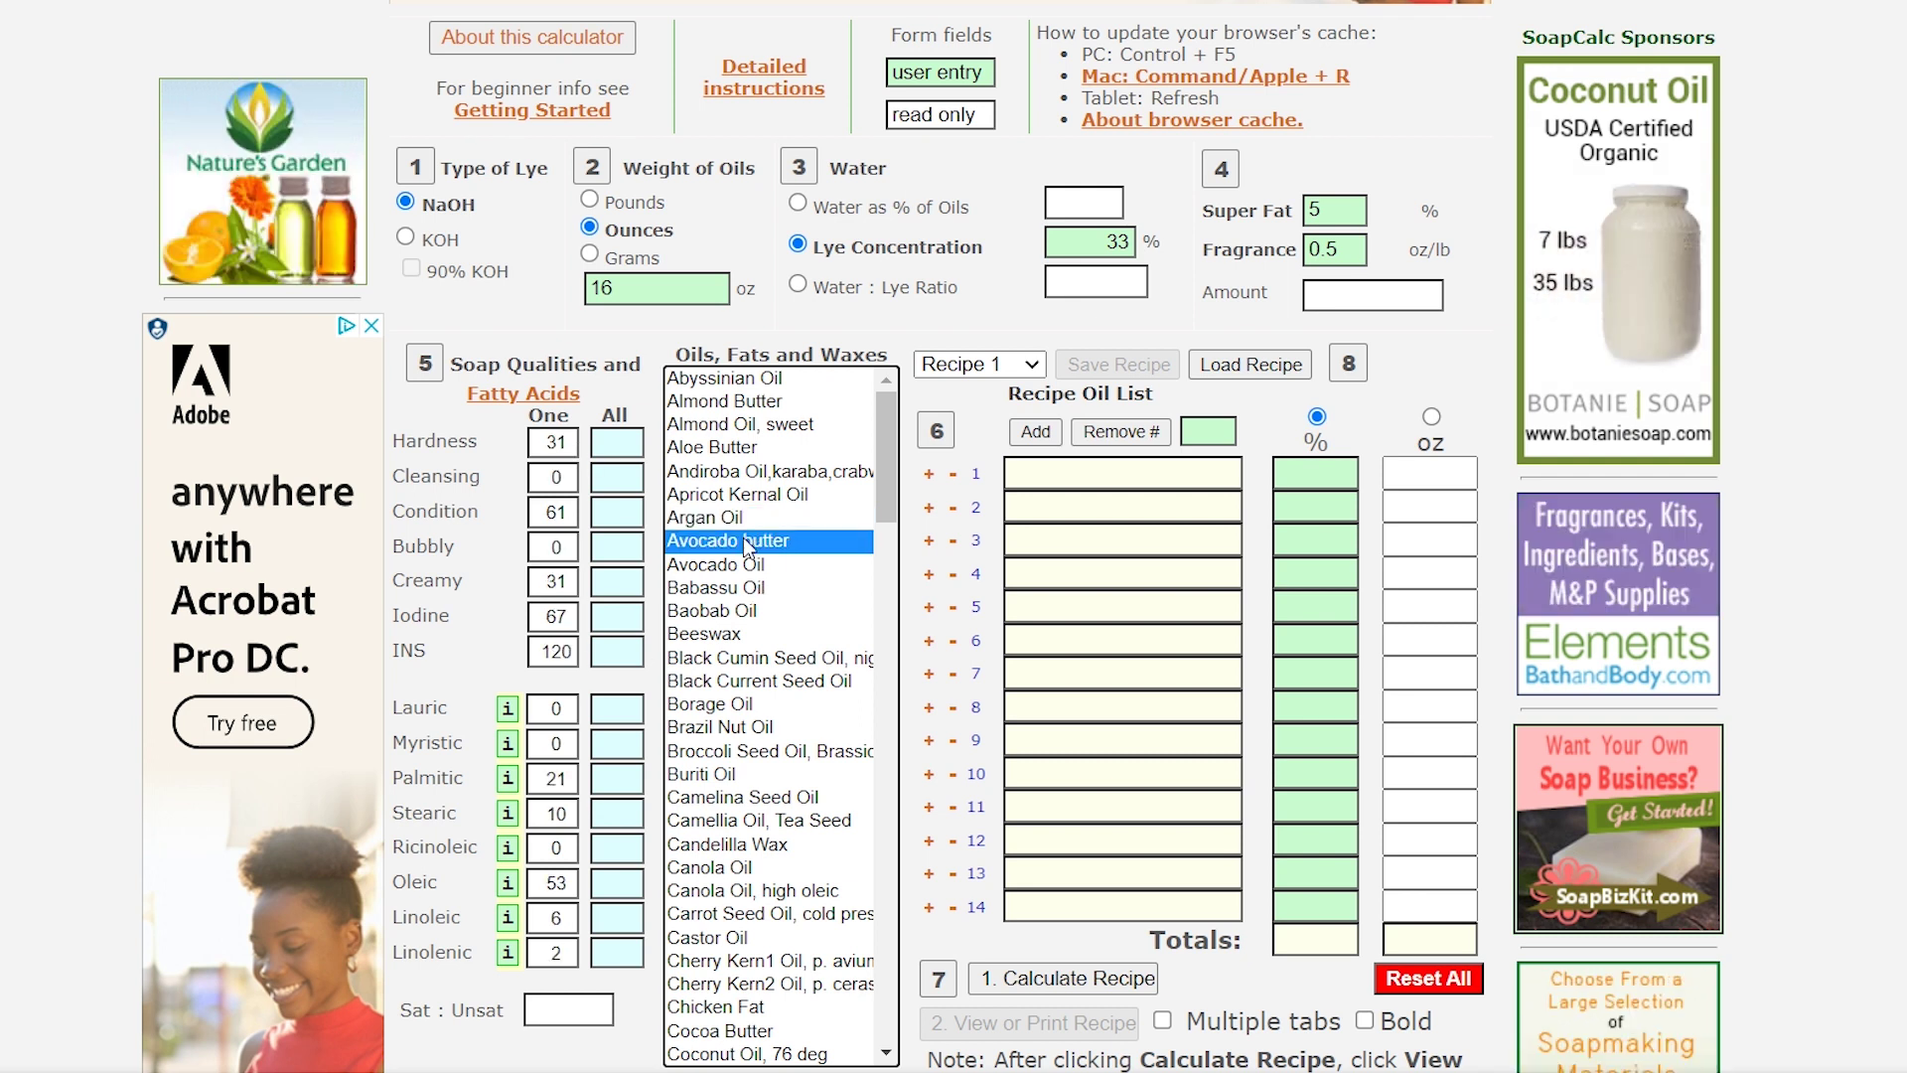
{"action": "mouse_move", "coordinate": [461, 706]}
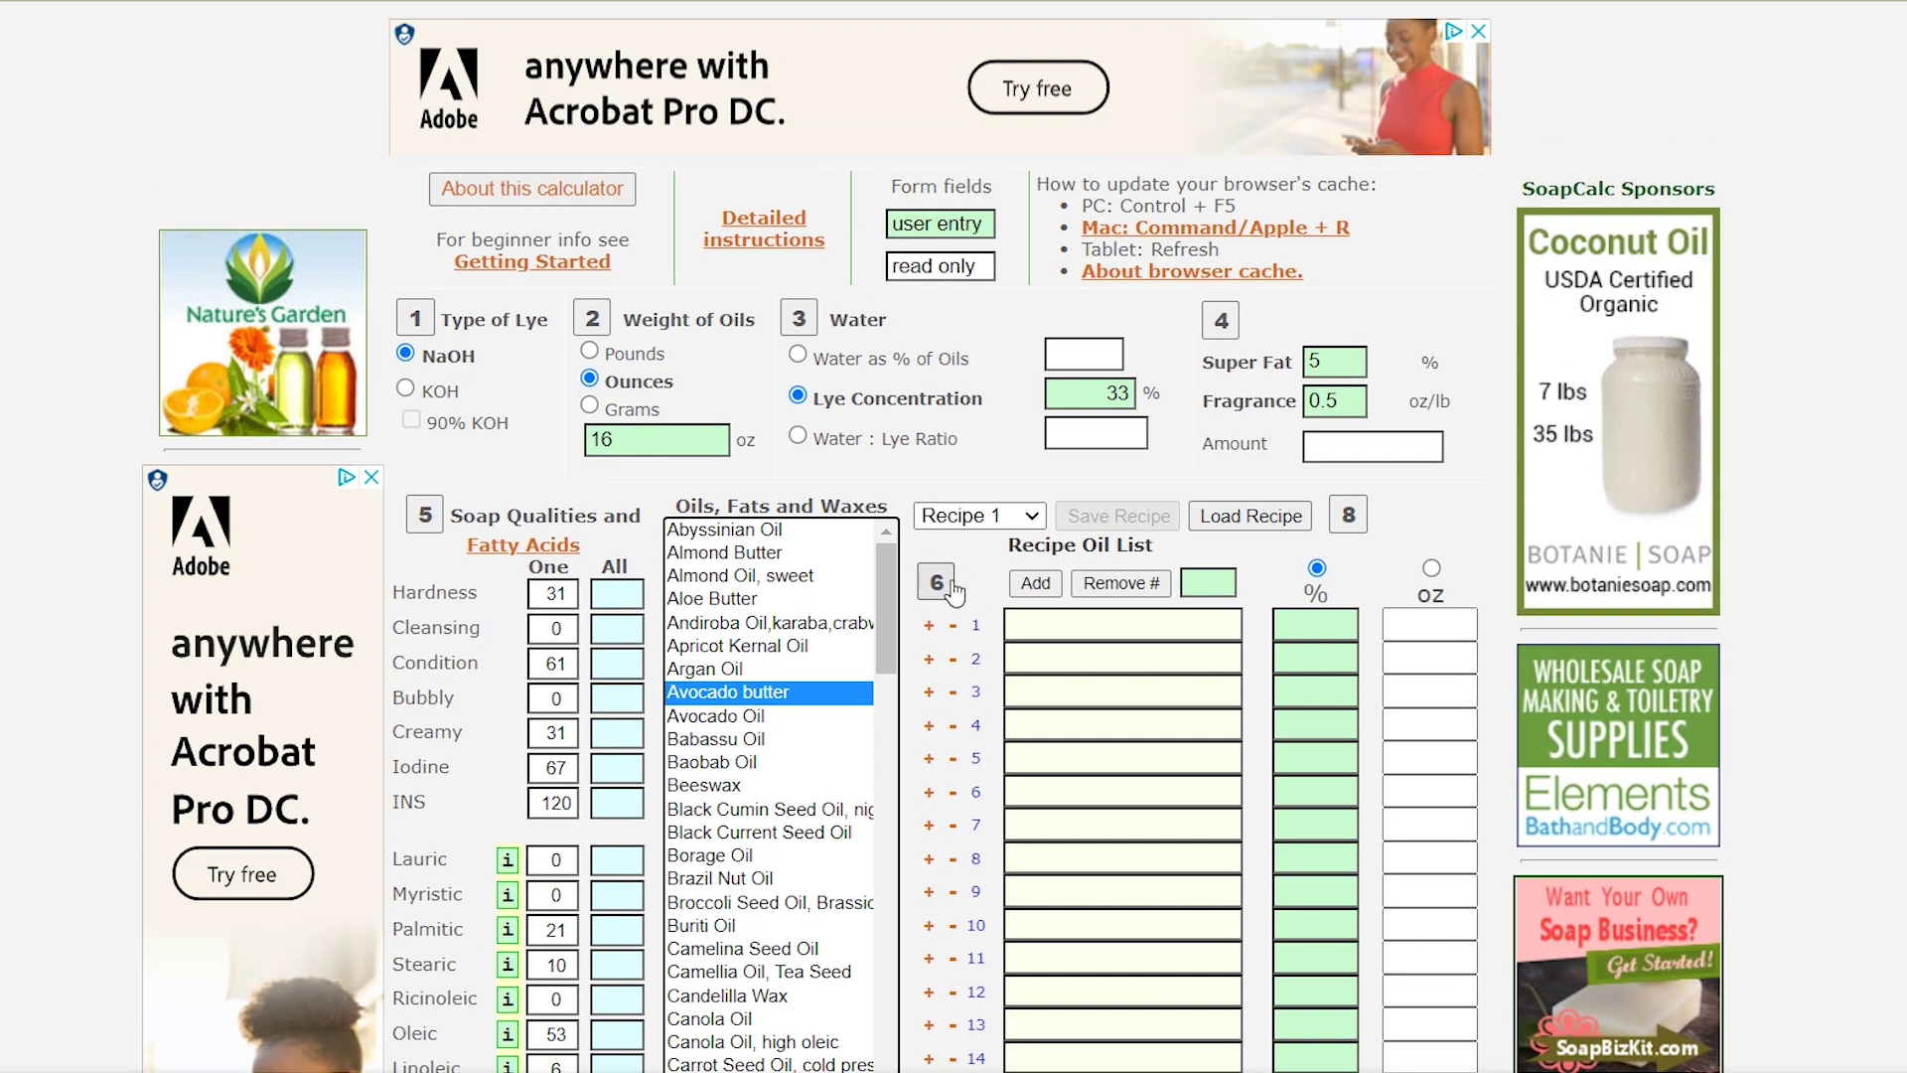
- Add Olive Oil as the first oil in the recipe
{"action": "scroll", "coordinate": [762, 601], "scroll_direction": "down", "scroll_amount": 2}
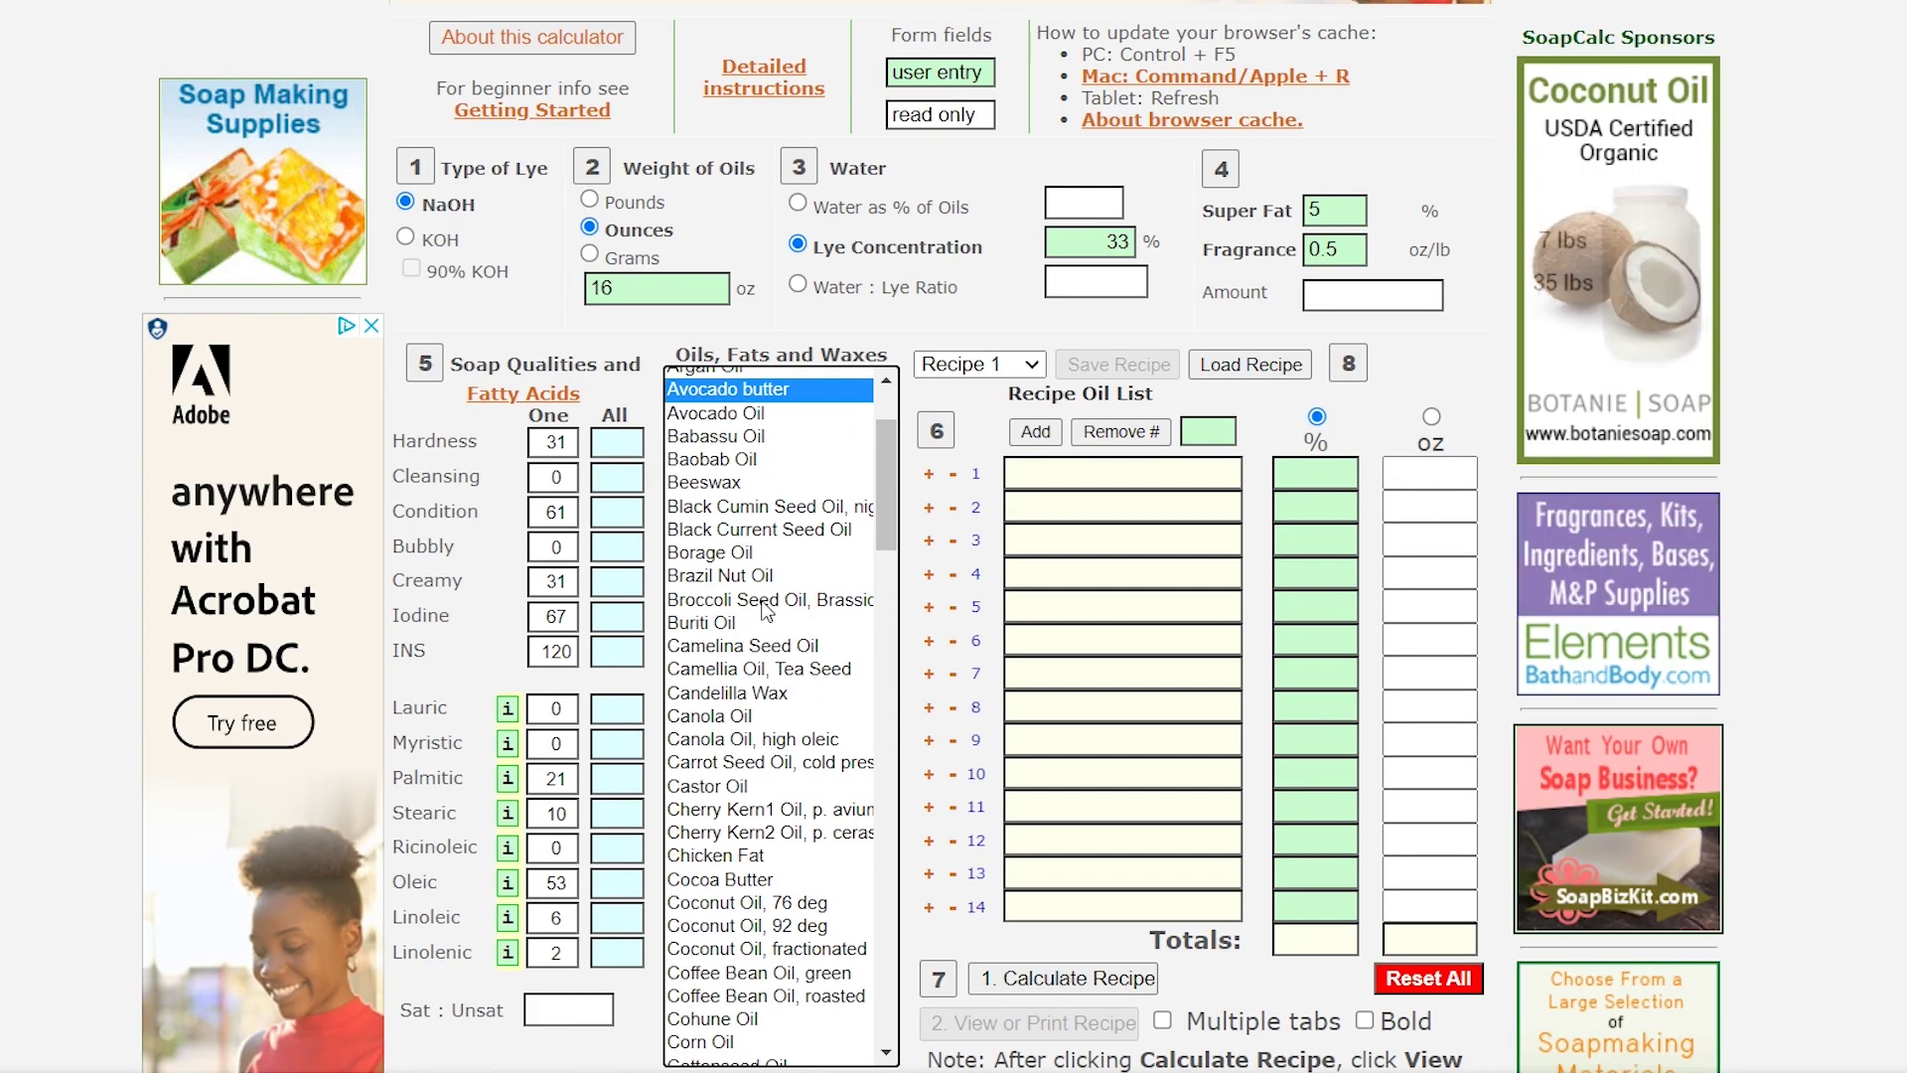
{"action": "scroll", "coordinate": [771, 595], "scroll_direction": "down", "scroll_amount": 2}
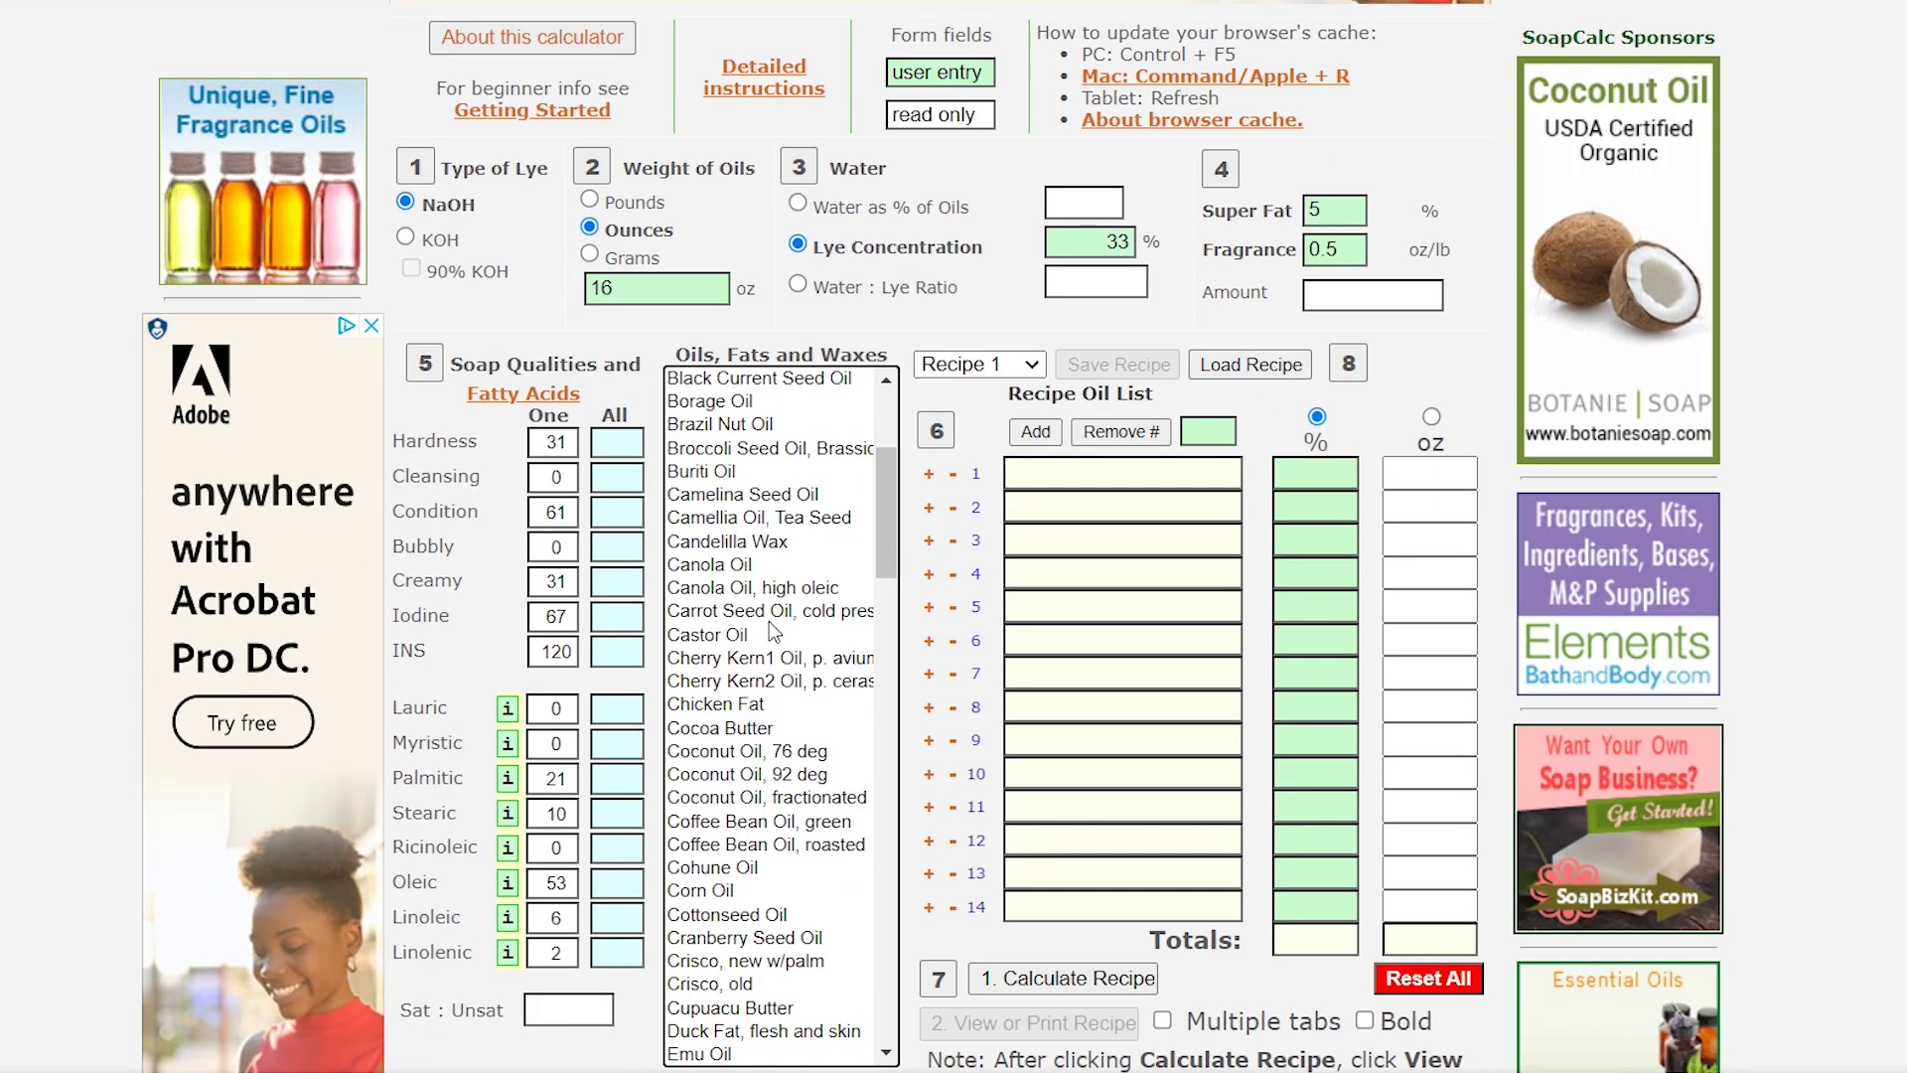
{"action": "scroll", "coordinate": [770, 624], "scroll_direction": "down", "scroll_amount": 2}
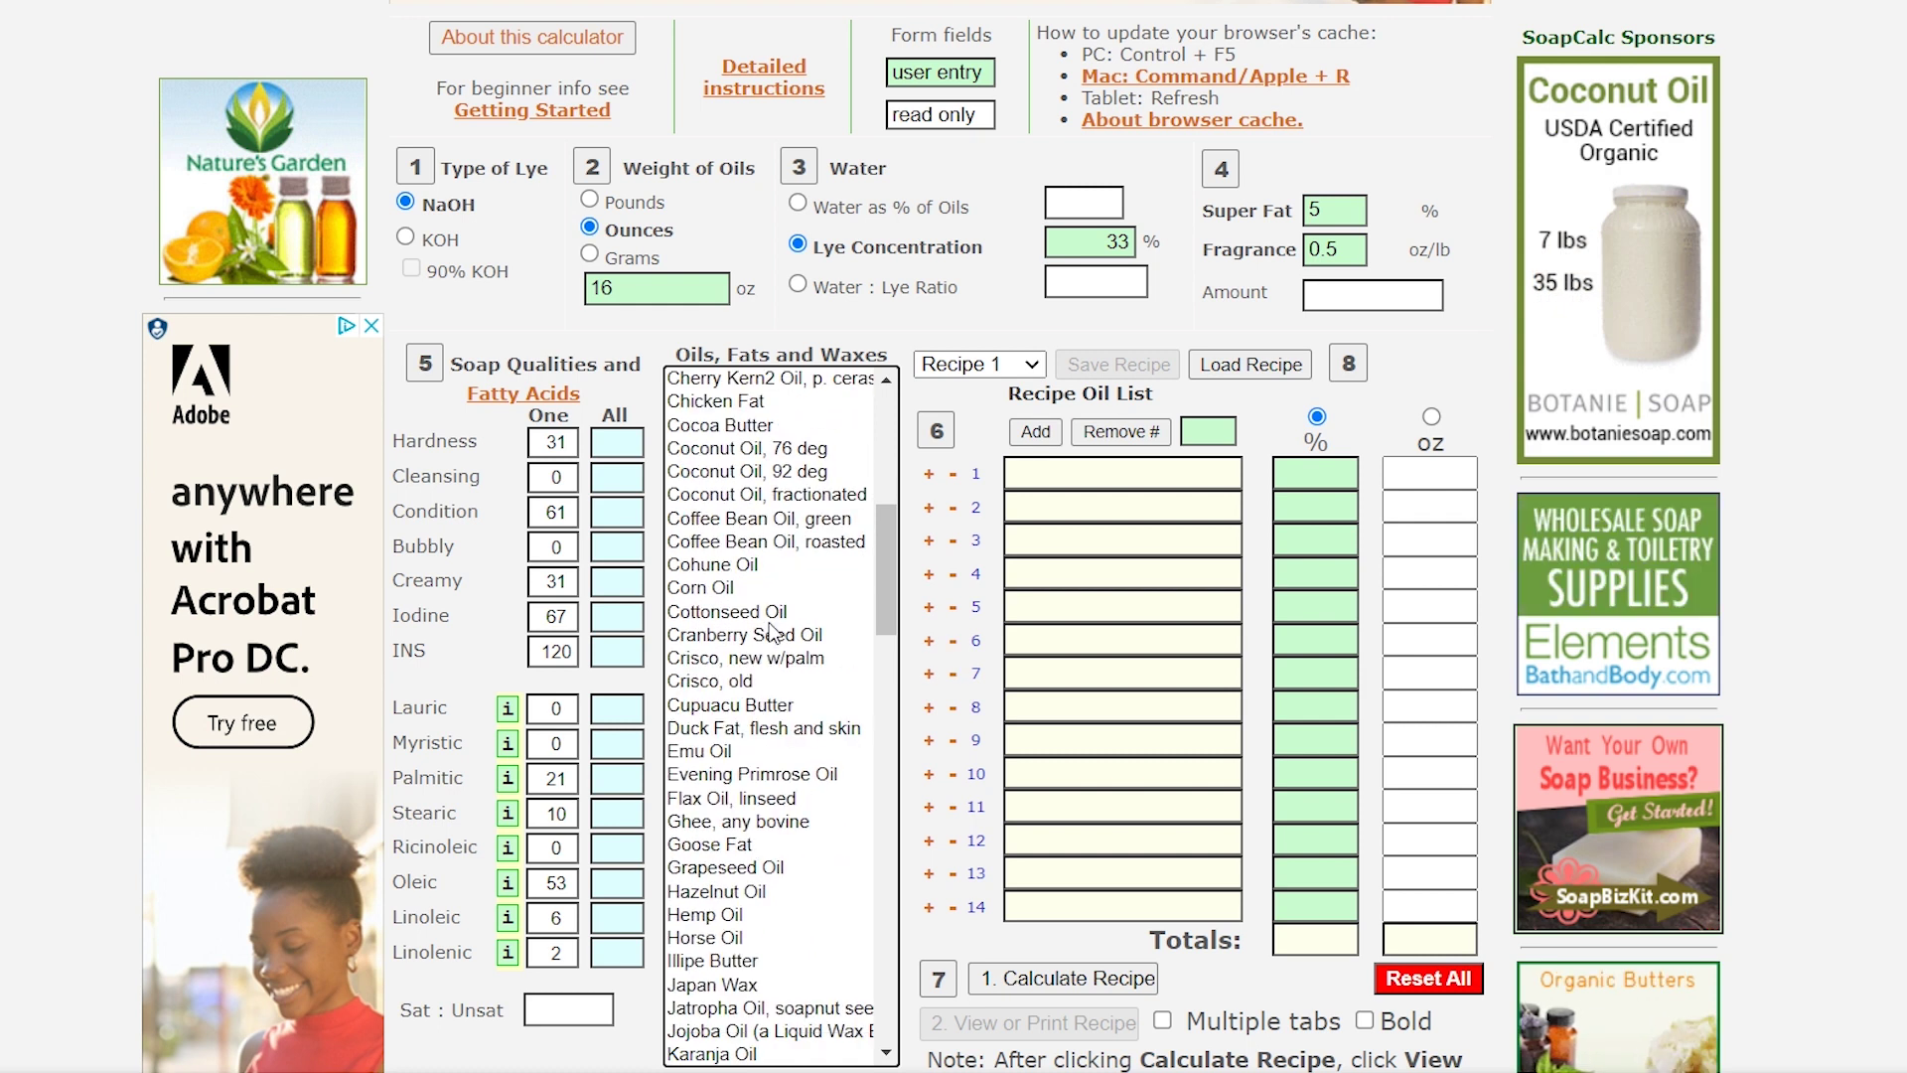
{"action": "scroll", "coordinate": [772, 632], "scroll_direction": "down", "scroll_amount": 3}
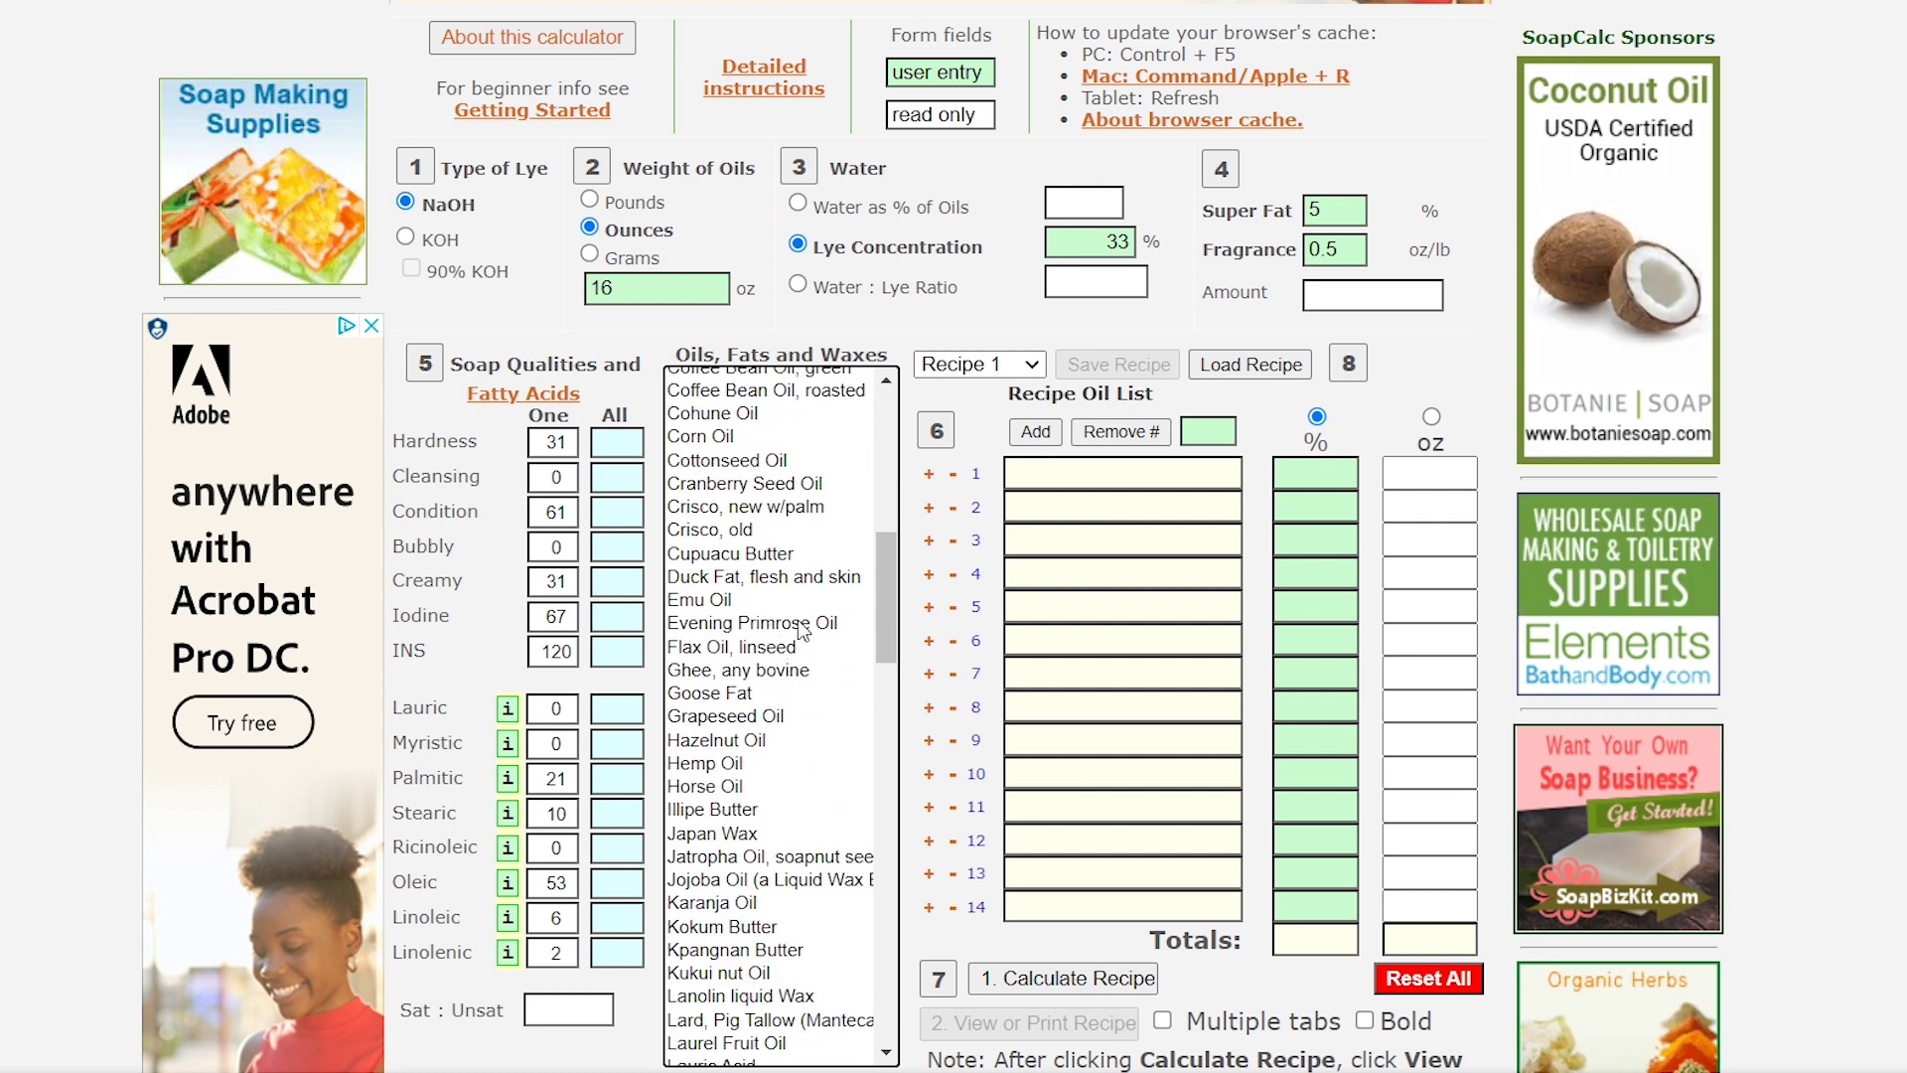
{"action": "scroll", "coordinate": [798, 660], "scroll_direction": "down", "scroll_amount": 3}
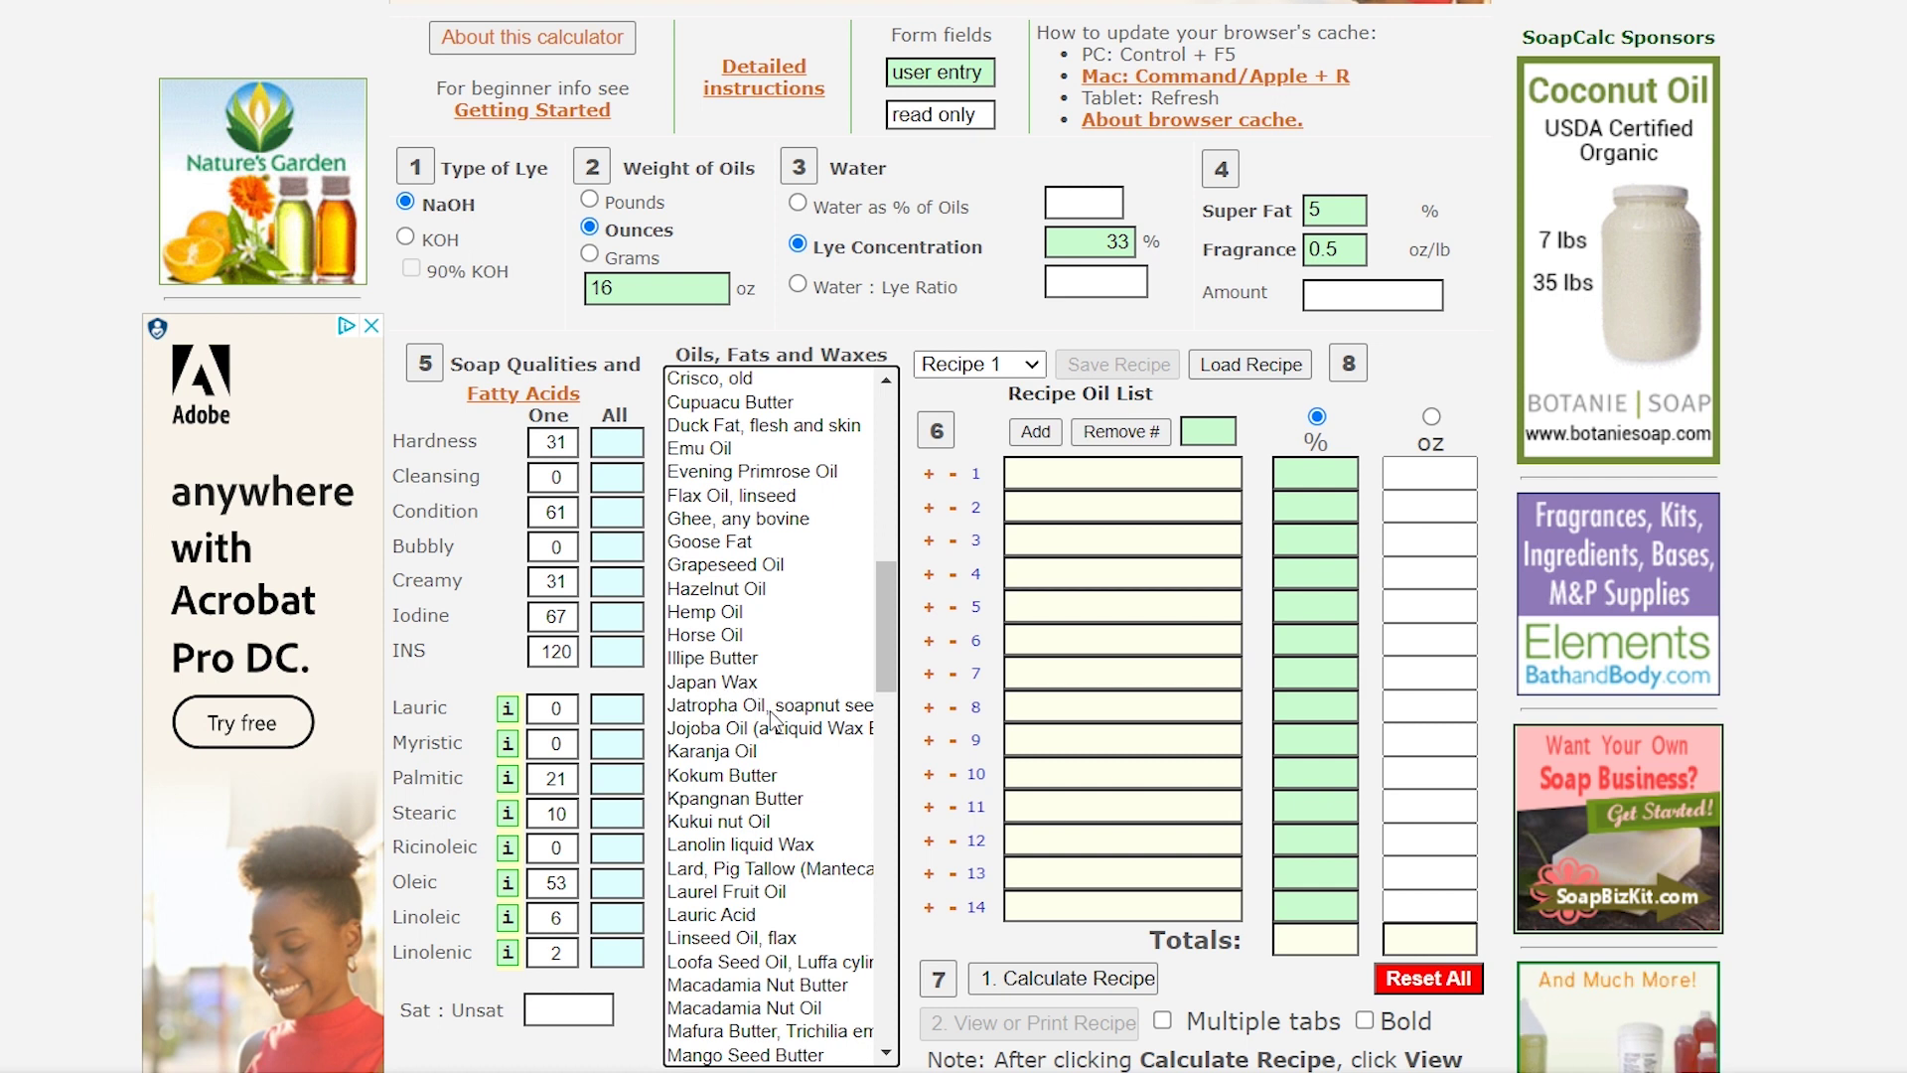
{"action": "scroll", "coordinate": [773, 735], "scroll_direction": "down", "scroll_amount": 15}
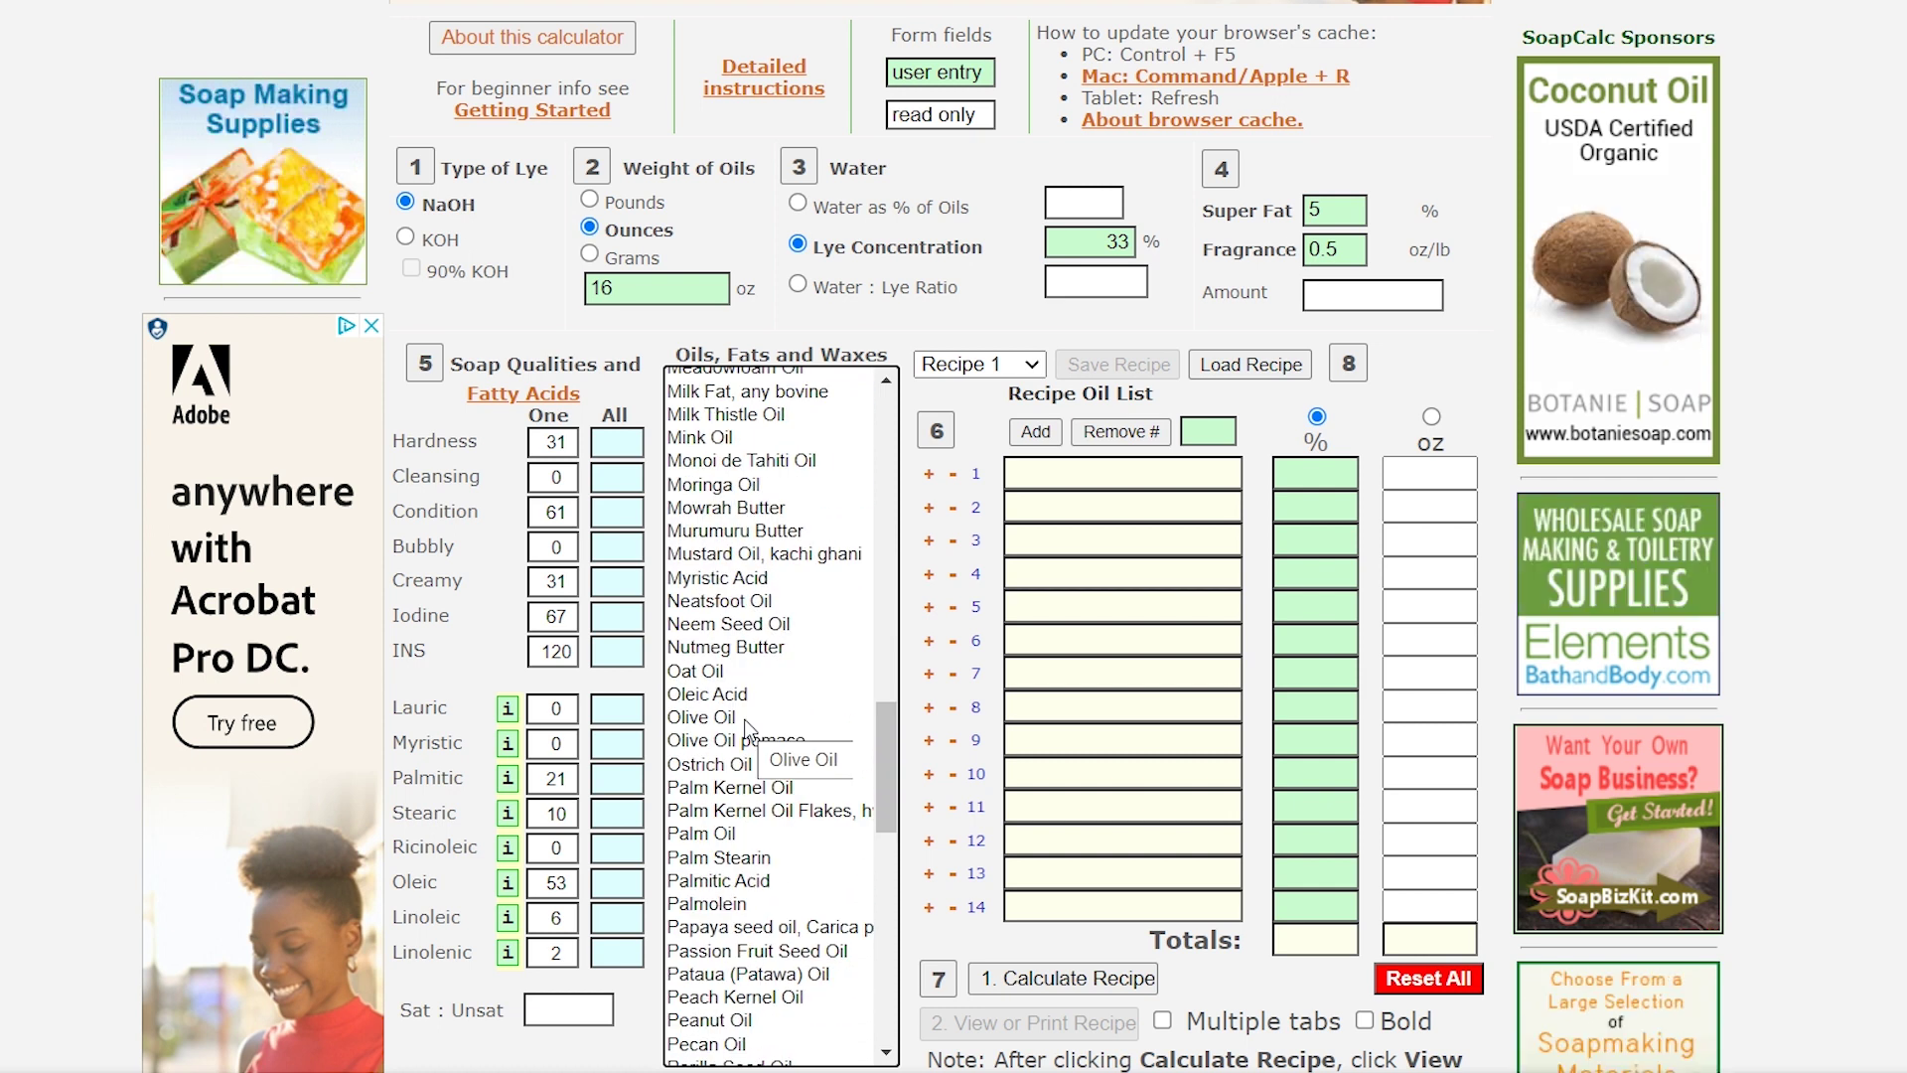
{"action": "double_click", "coordinate": [744, 719]}
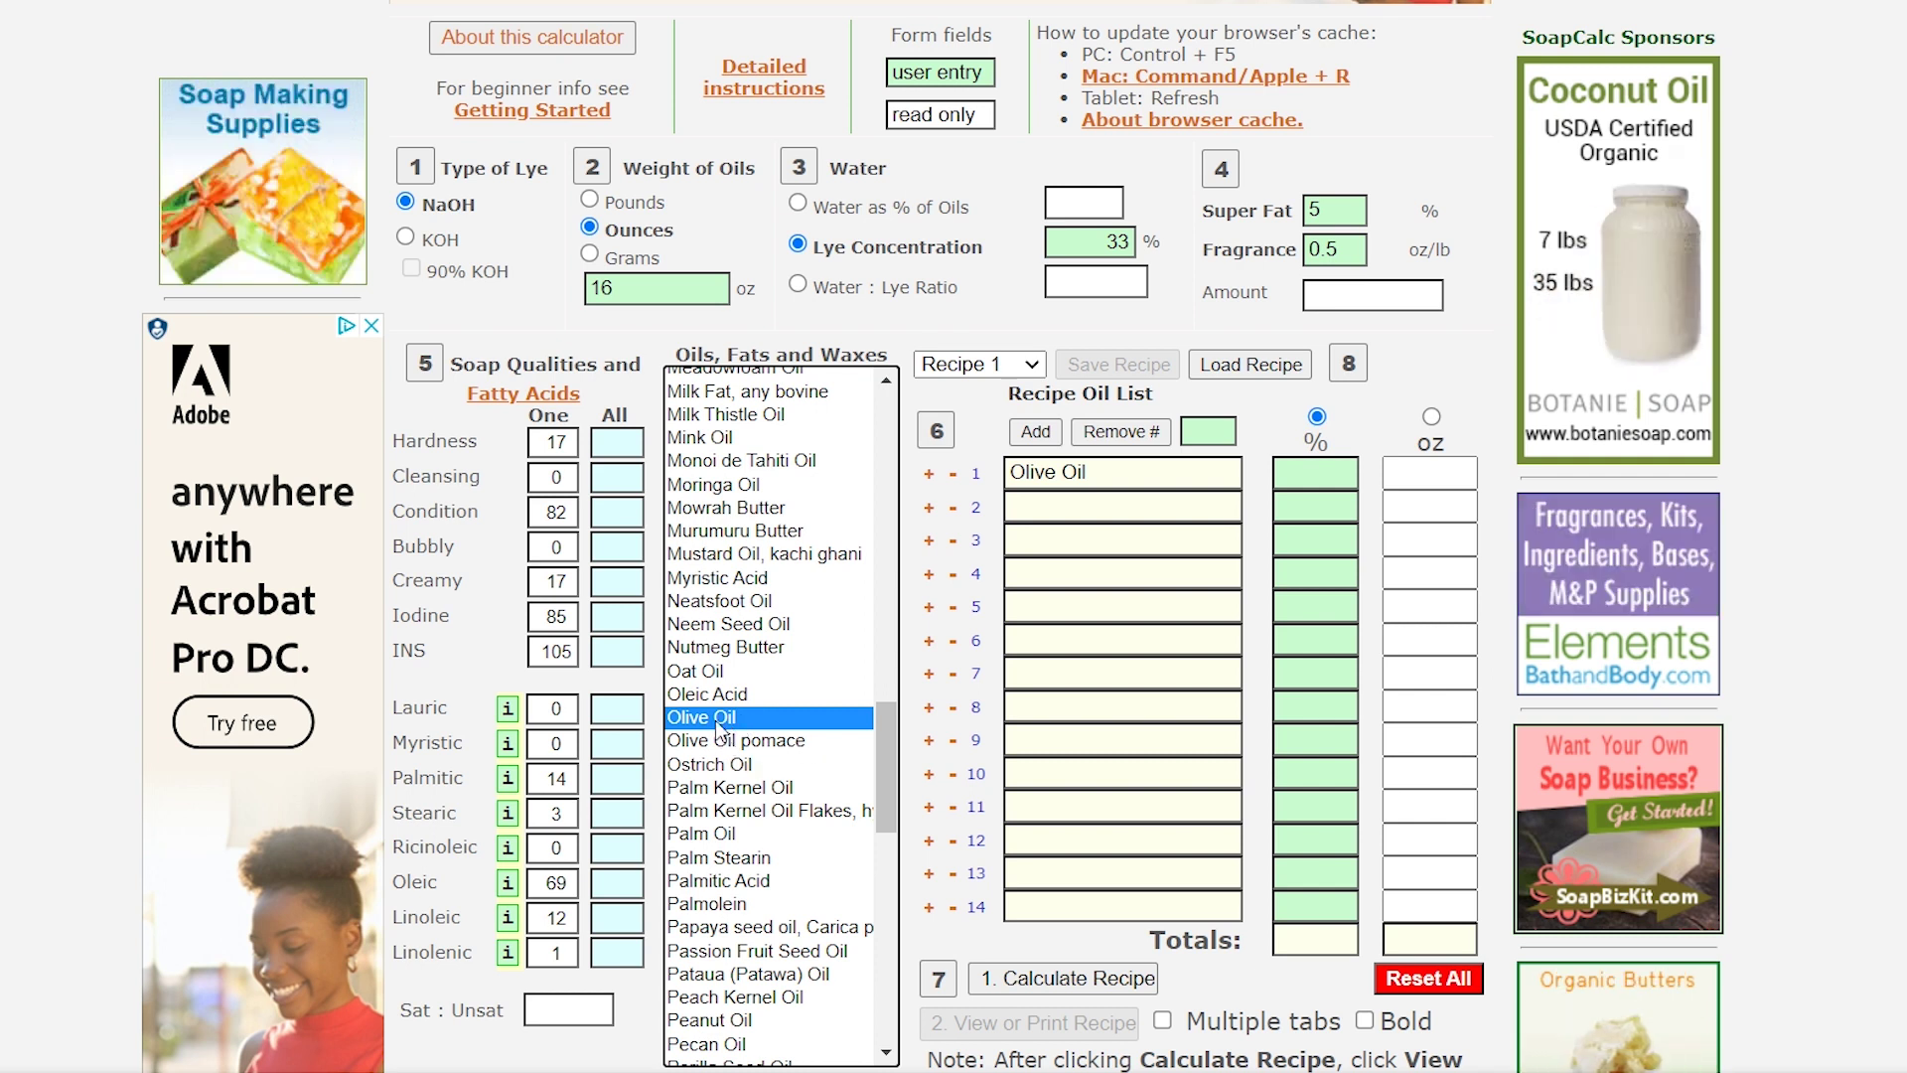
- Add Coconut Oil 76 deg as row 2, then Cocoa Butter and Castor Oil
{"action": "scroll", "coordinate": [740, 710], "scroll_direction": "up", "scroll_amount": 20}
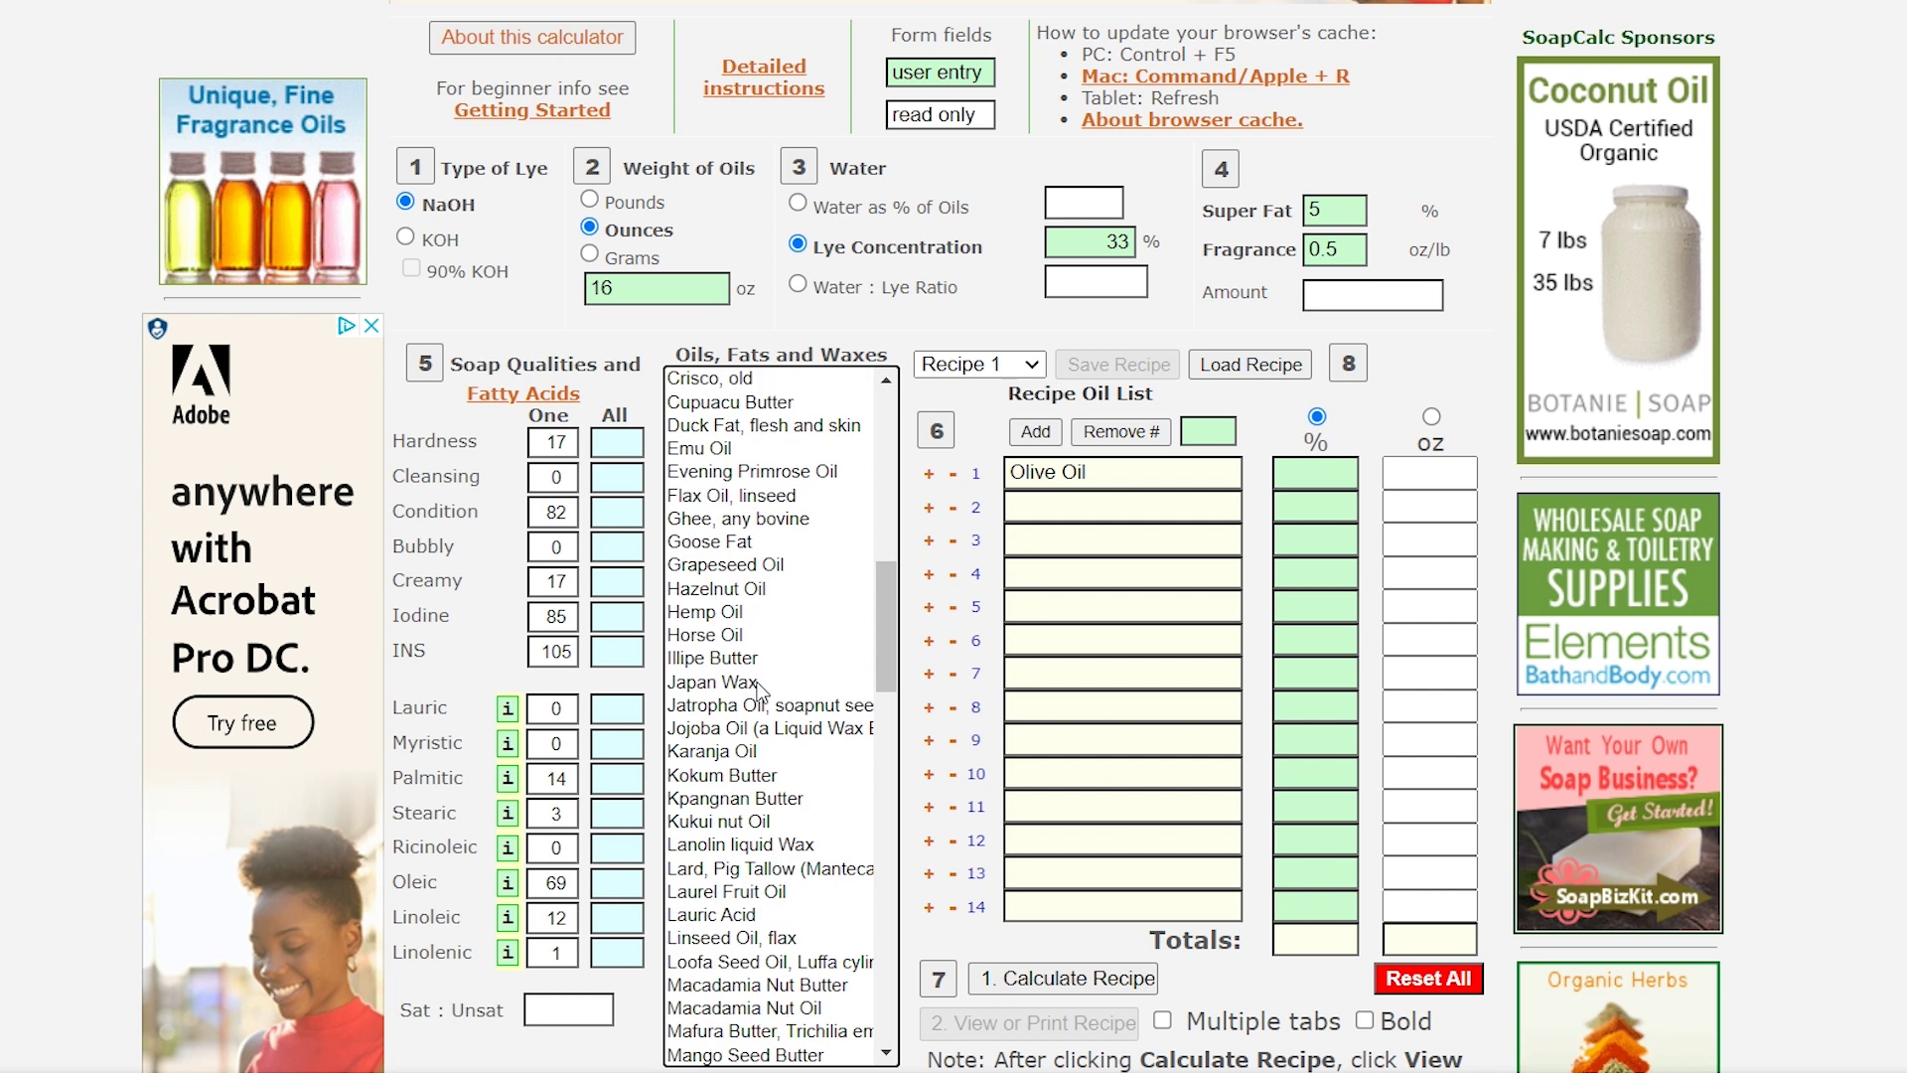
{"action": "scroll", "coordinate": [760, 692], "scroll_direction": "down", "scroll_amount": 3}
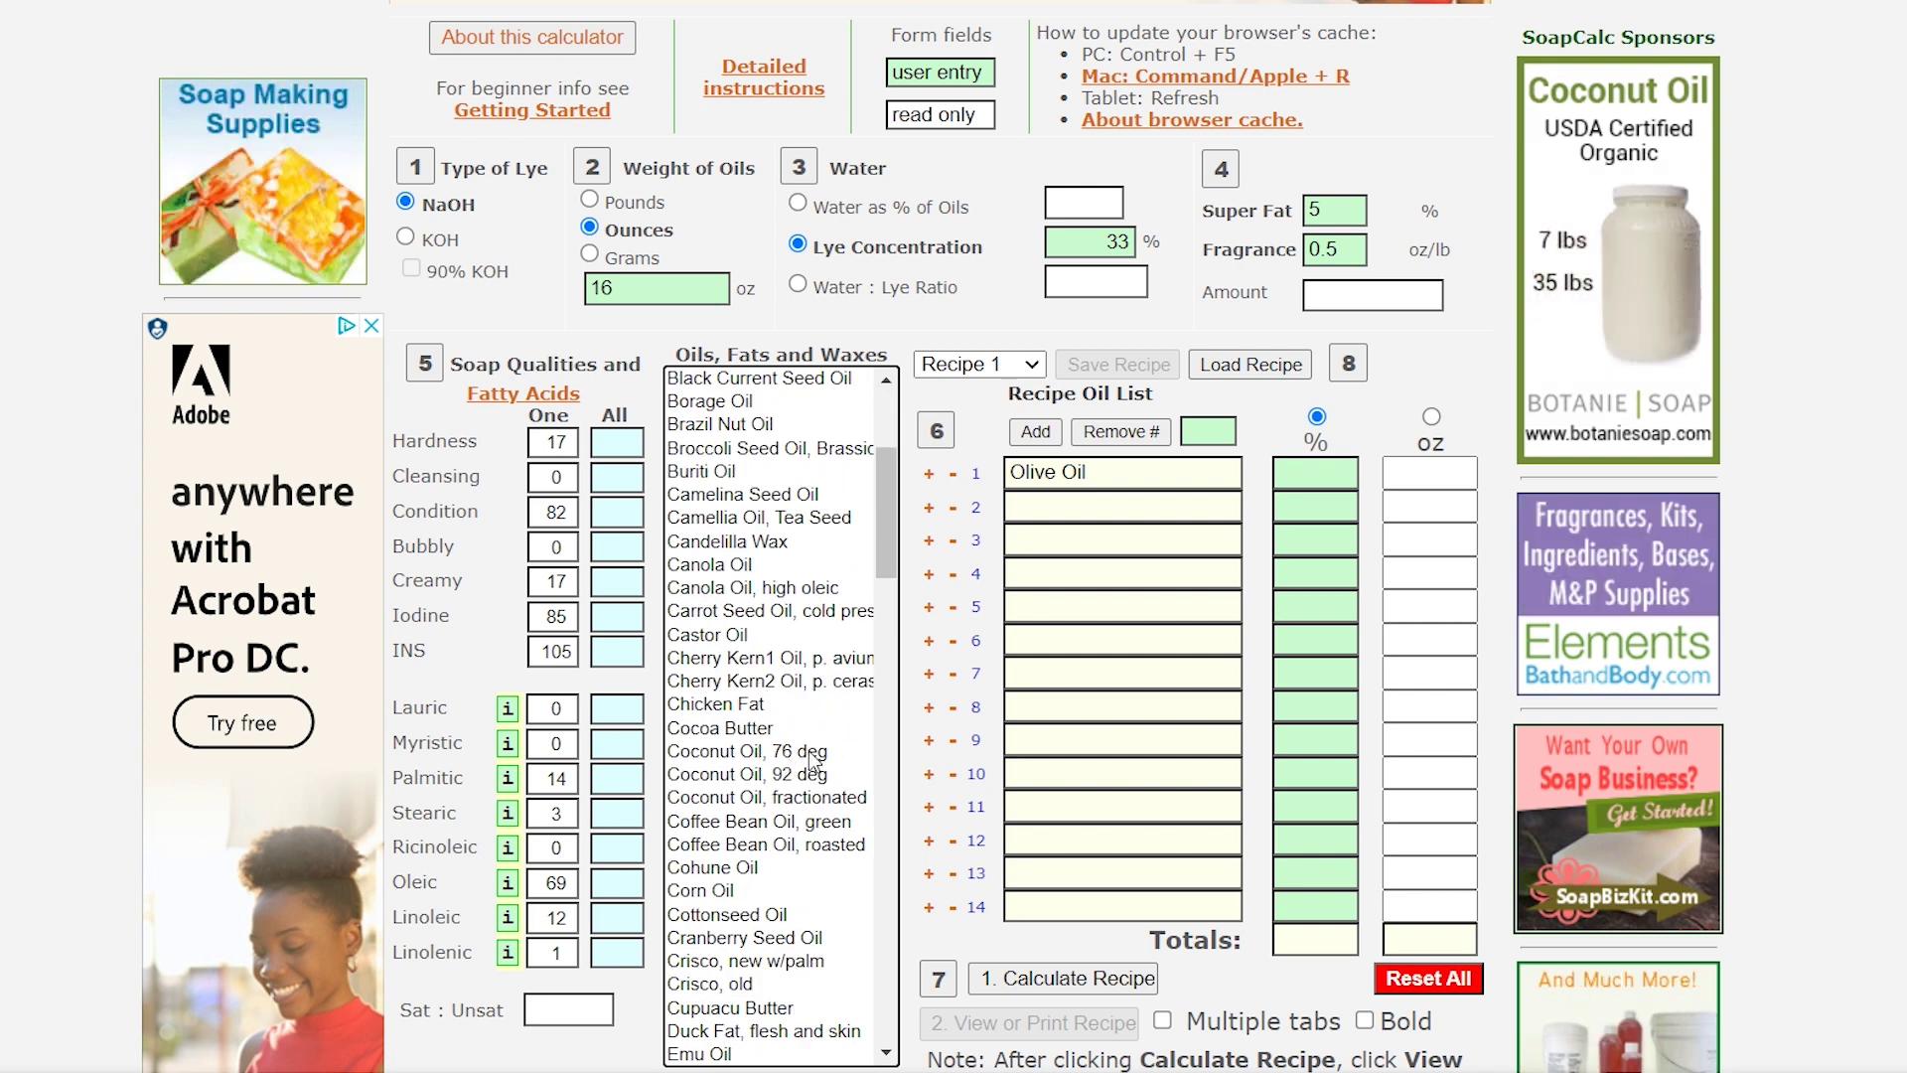
{"action": "double_click", "coordinate": [775, 752]}
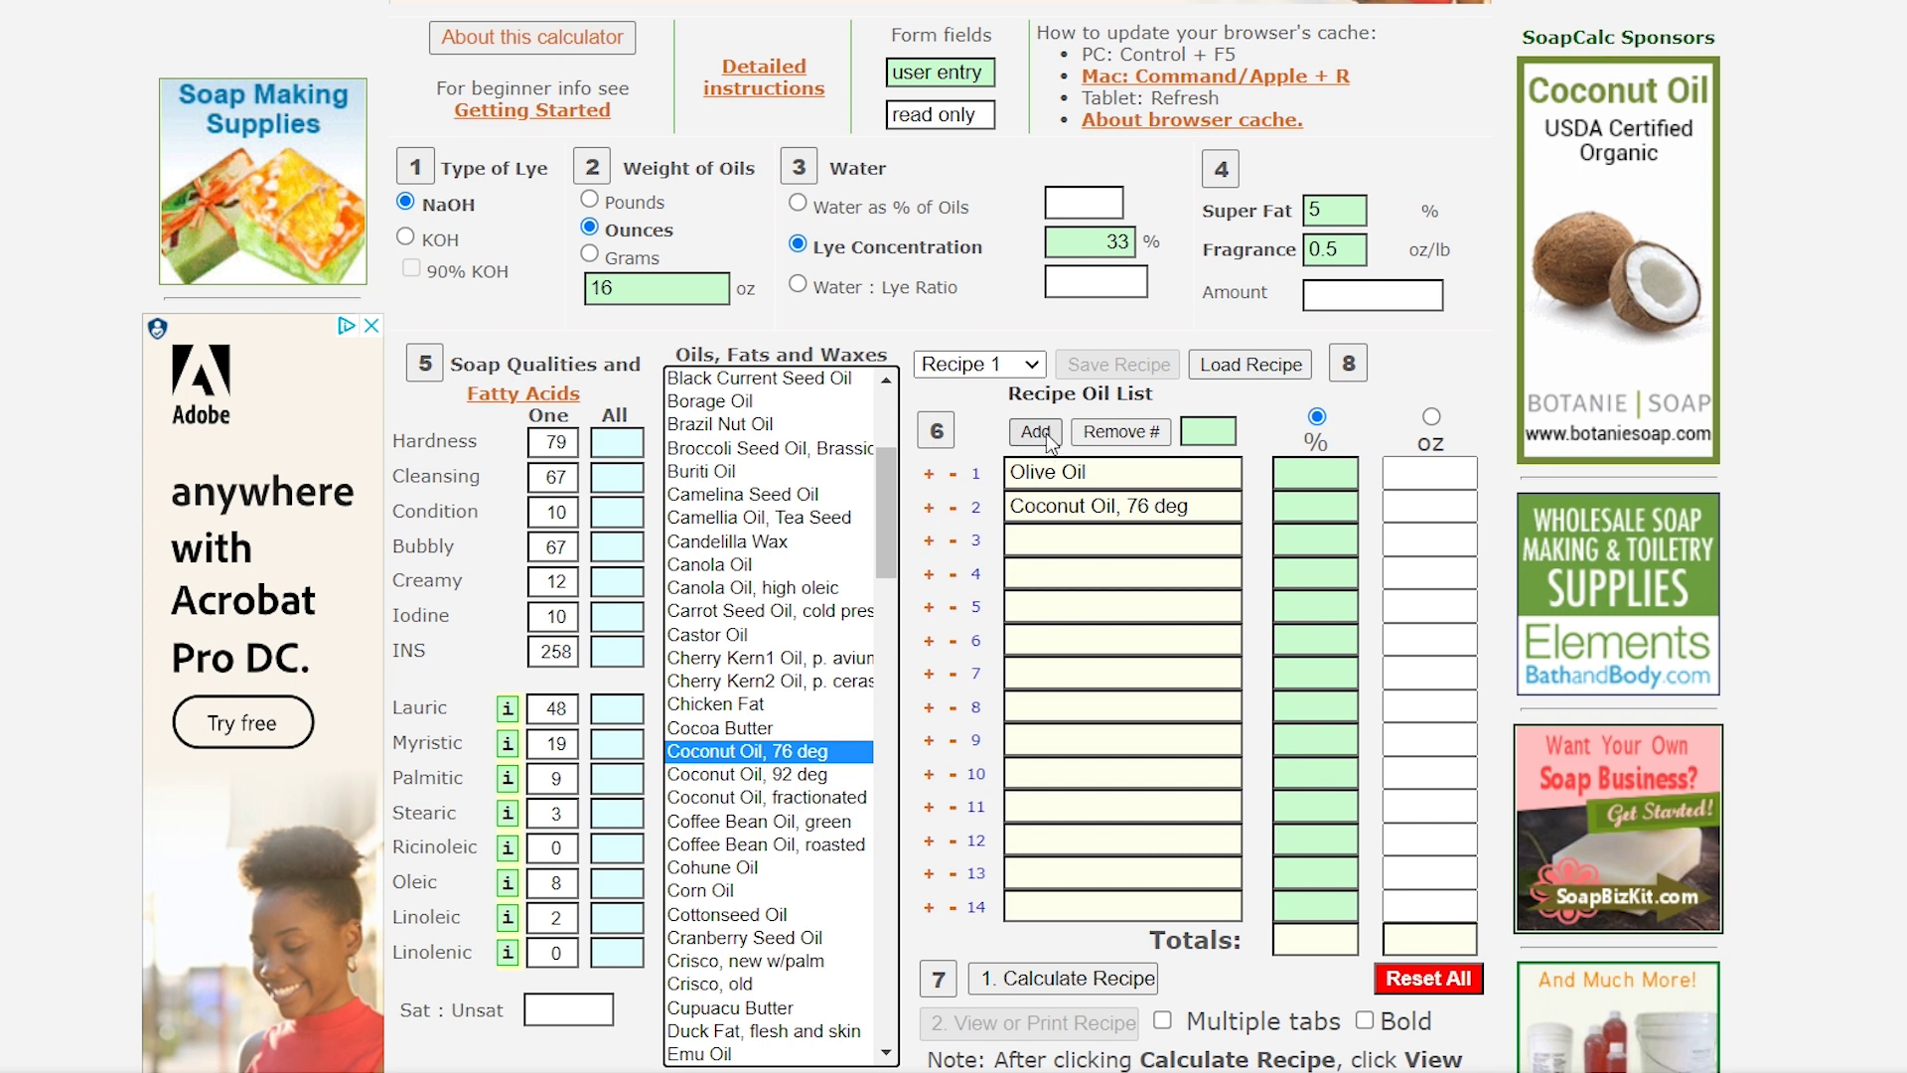
{"action": "left_click", "coordinate": [955, 509]}
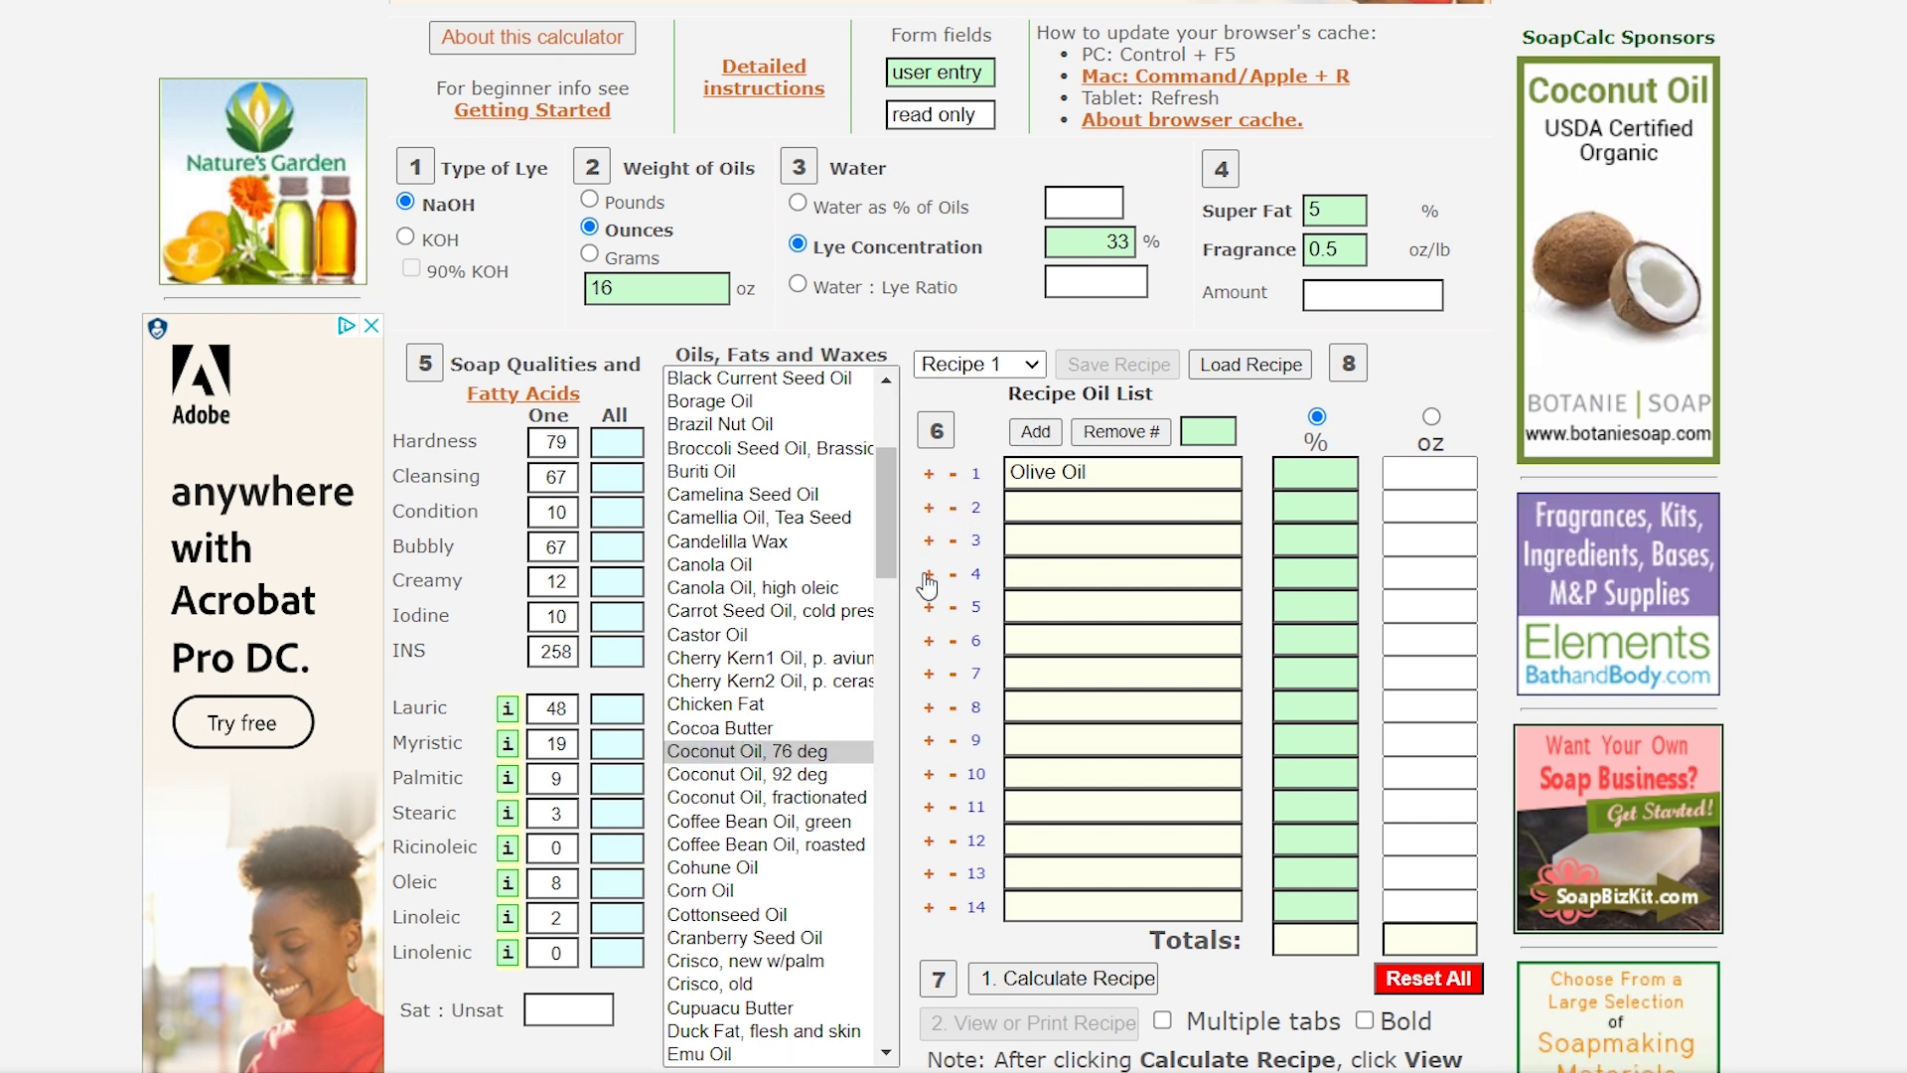
{"action": "double_click", "coordinate": [774, 750]}
{"action": "double_click", "coordinate": [755, 728]}
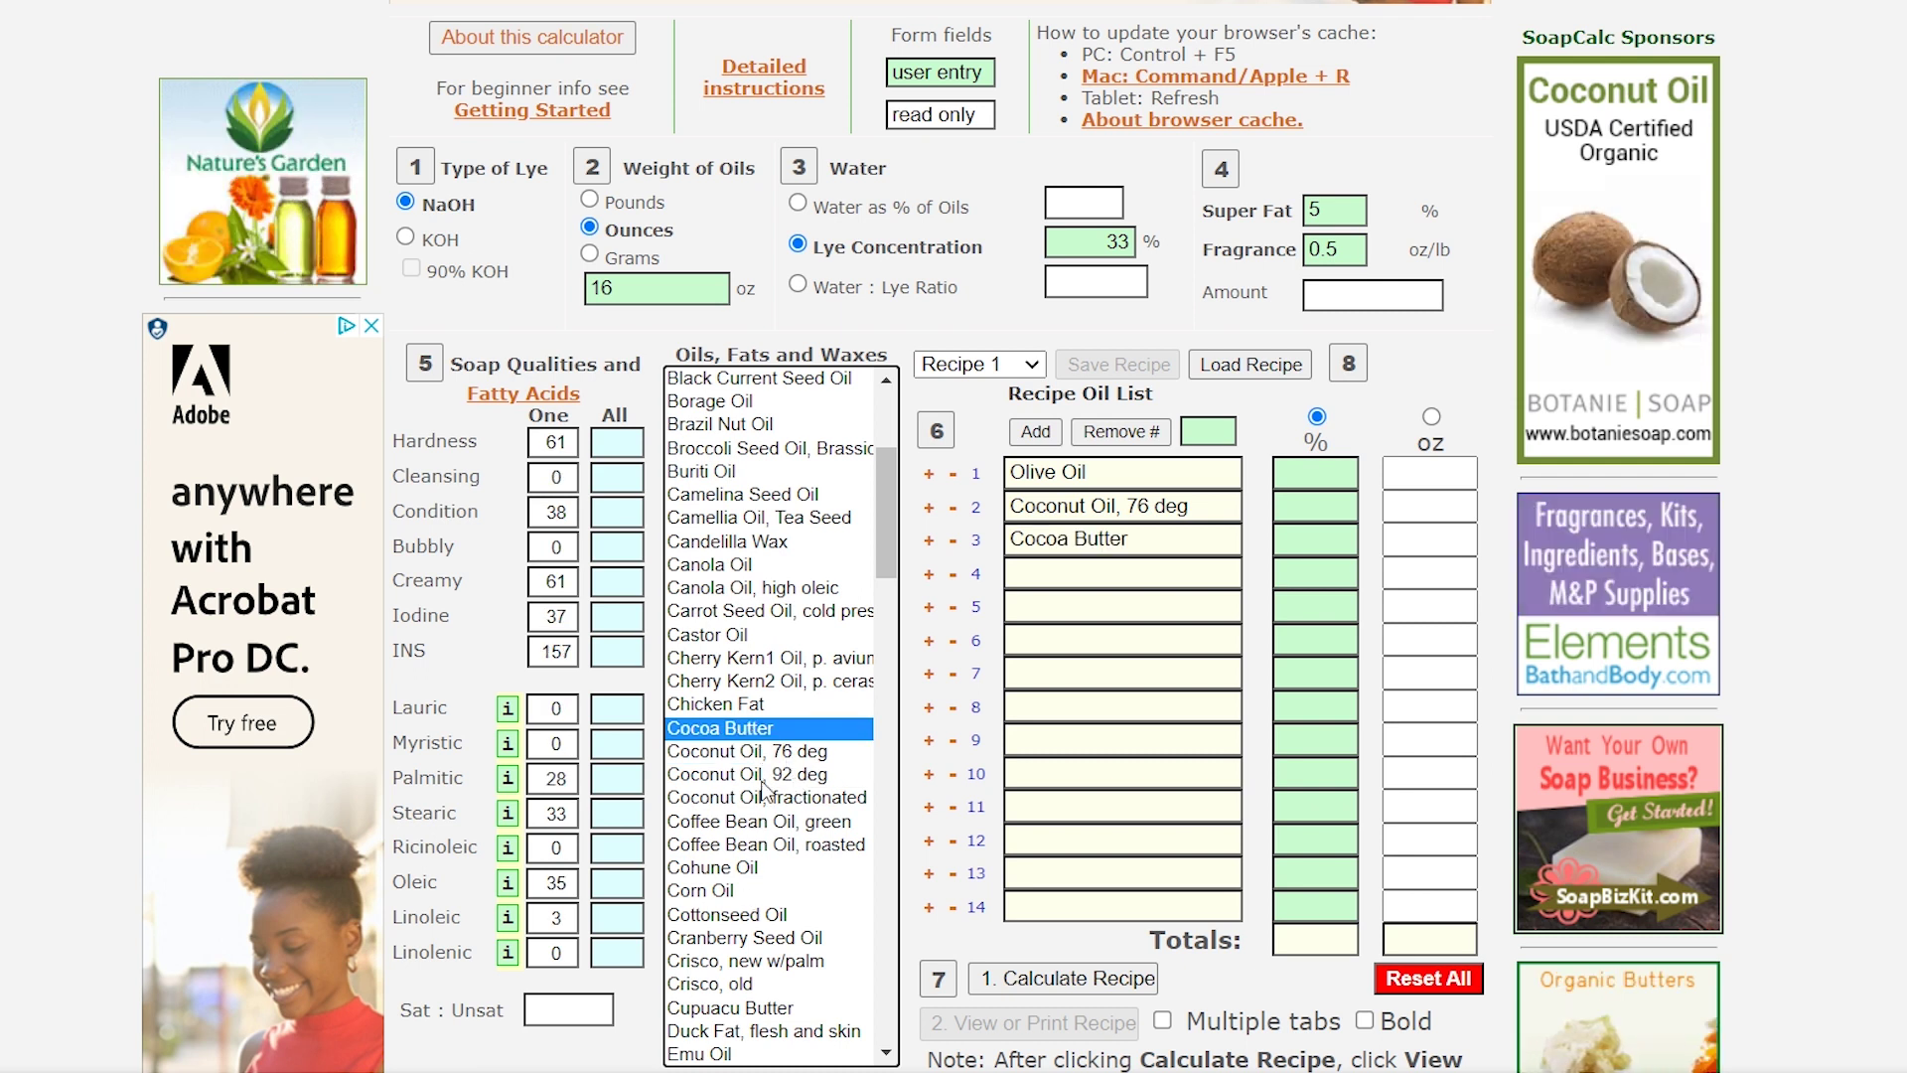
{"action": "double_click", "coordinate": [735, 633]}
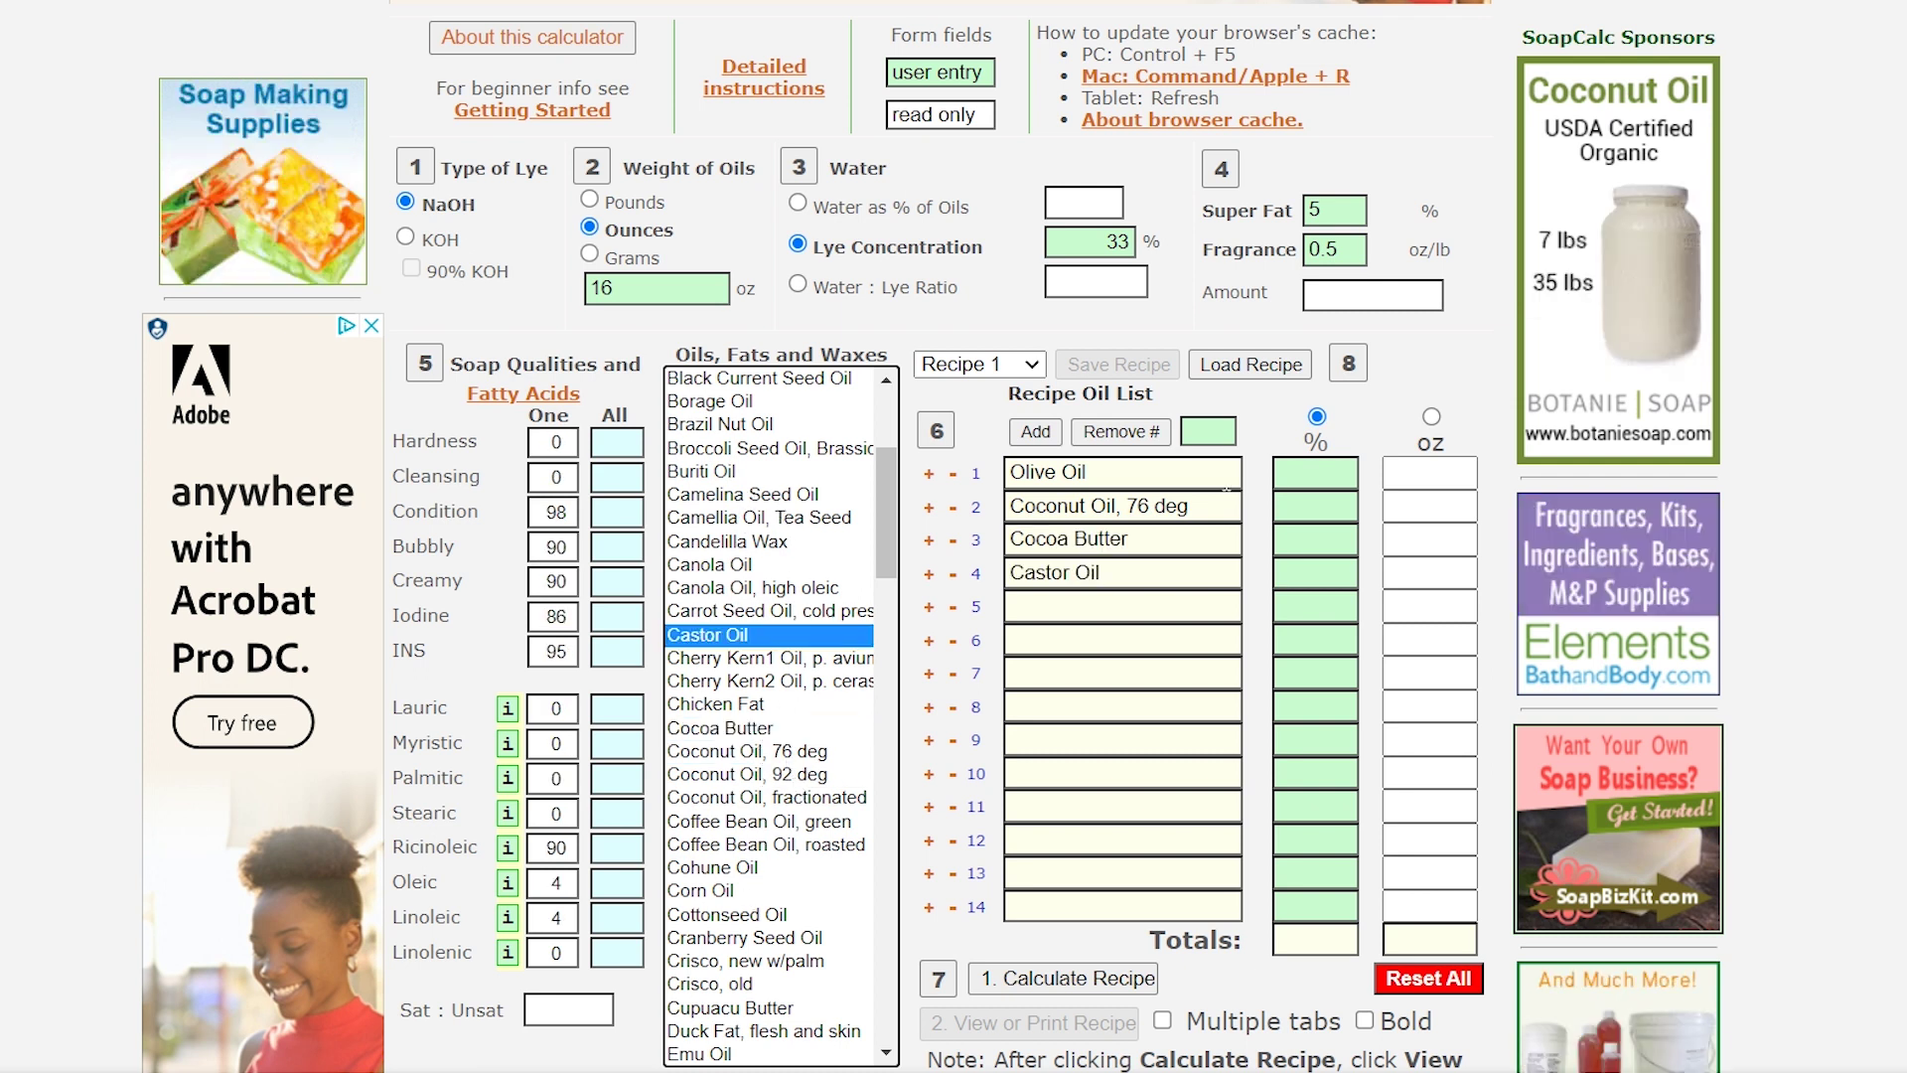
- Enter oils by percent: Olive 65, Coconut 25, Cocoa Butter 5, Castor 5
{"action": "left_click", "coordinate": [1432, 417]}
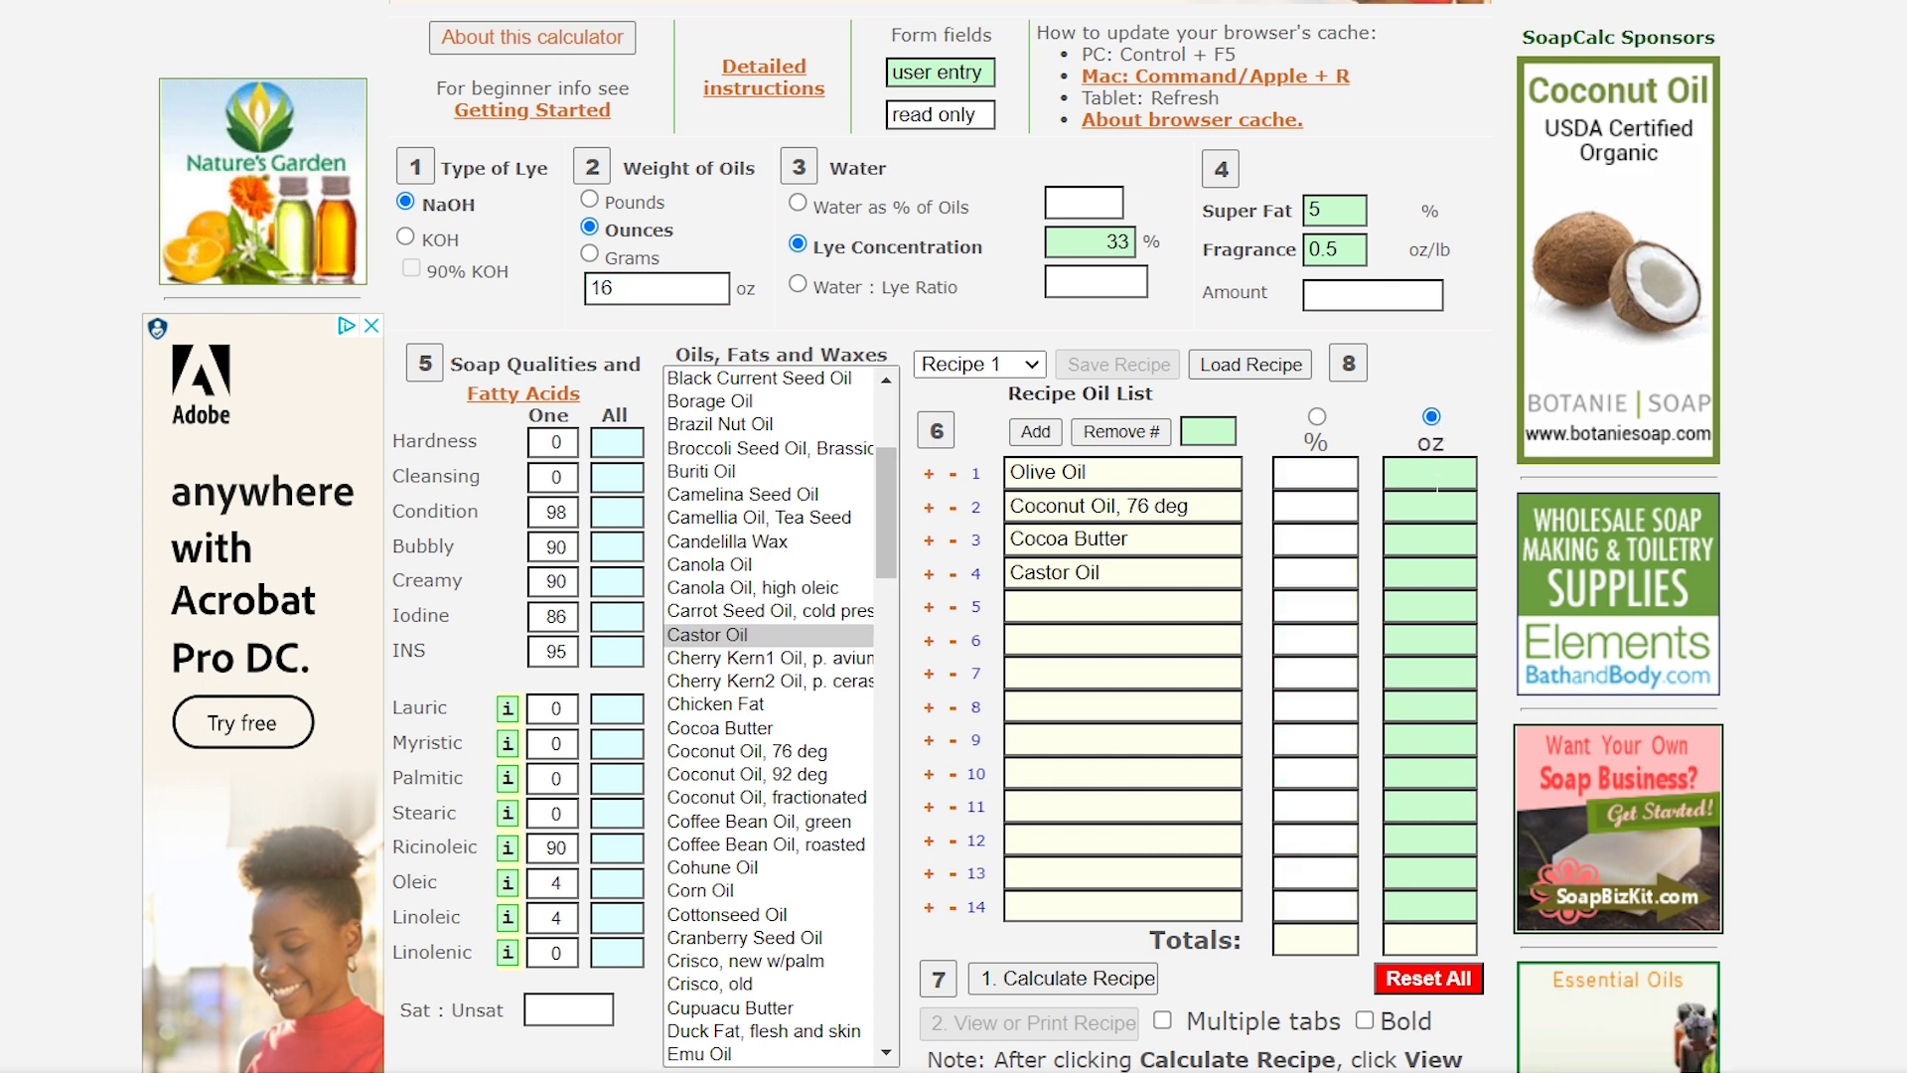
{"action": "left_click", "coordinate": [1316, 417]}
{"action": "left_click", "coordinate": [1329, 473]}
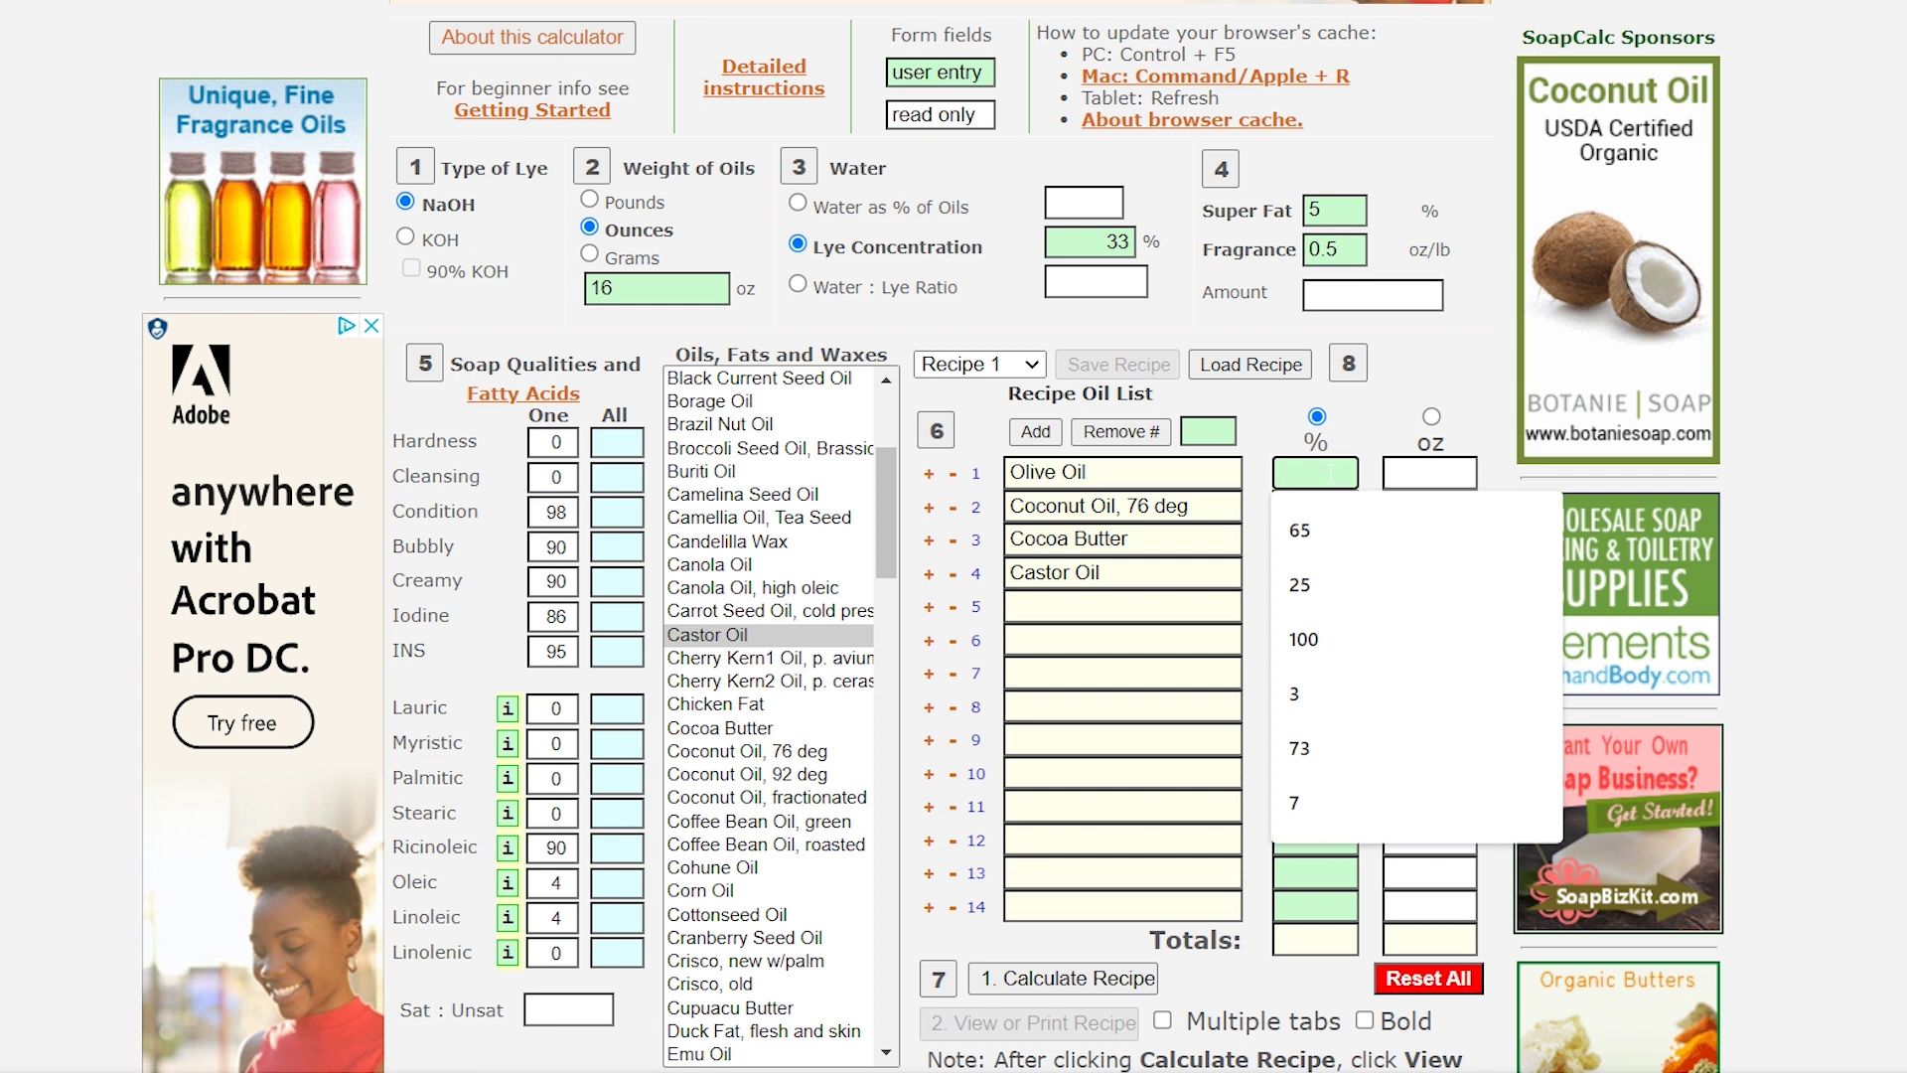
{"action": "left_click", "coordinate": [1321, 529]}
{"action": "left_click", "coordinate": [1316, 507]}
{"action": "left_click", "coordinate": [1301, 562]}
{"action": "left_click", "coordinate": [1316, 539]}
{"action": "left_click", "coordinate": [1337, 586]}
{"action": "left_click", "coordinate": [1321, 573]}
{"action": "left_click", "coordinate": [1351, 622]}
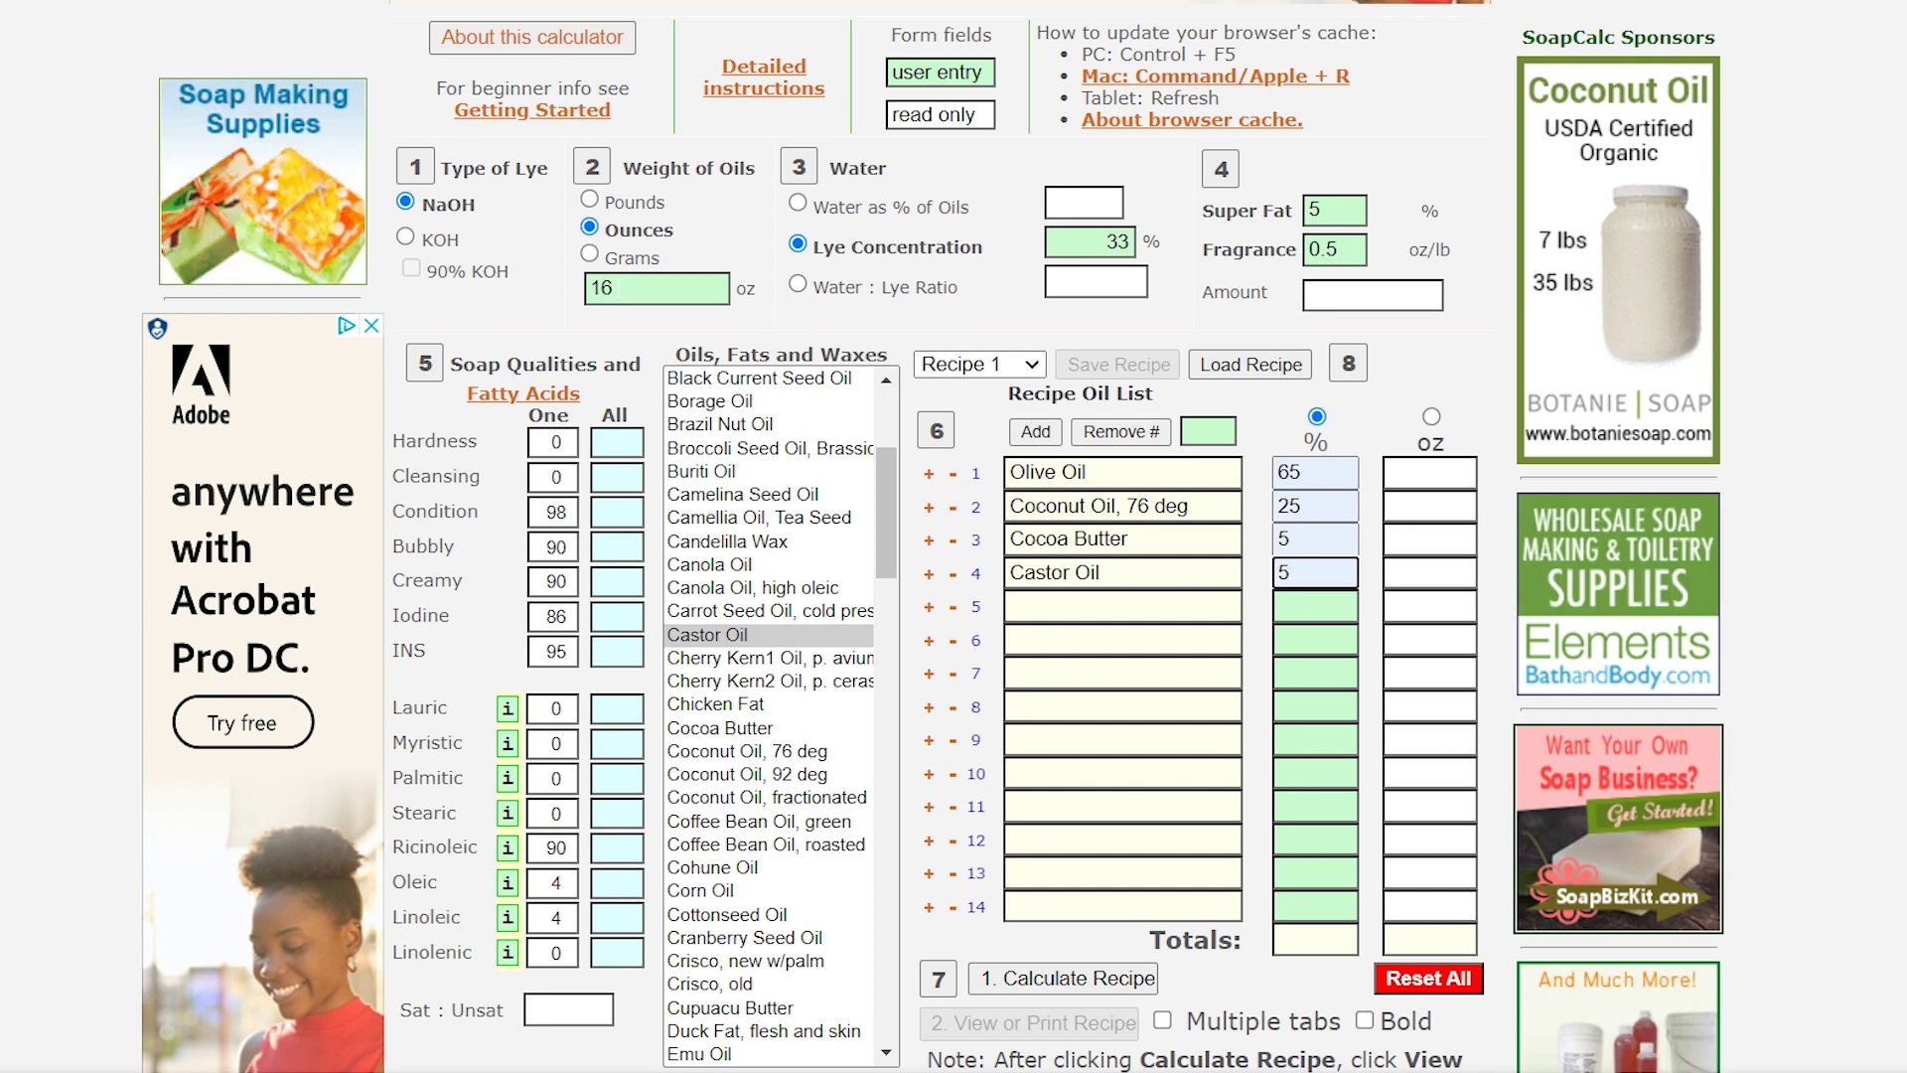
{"action": "double_click", "coordinate": [586, 287]}
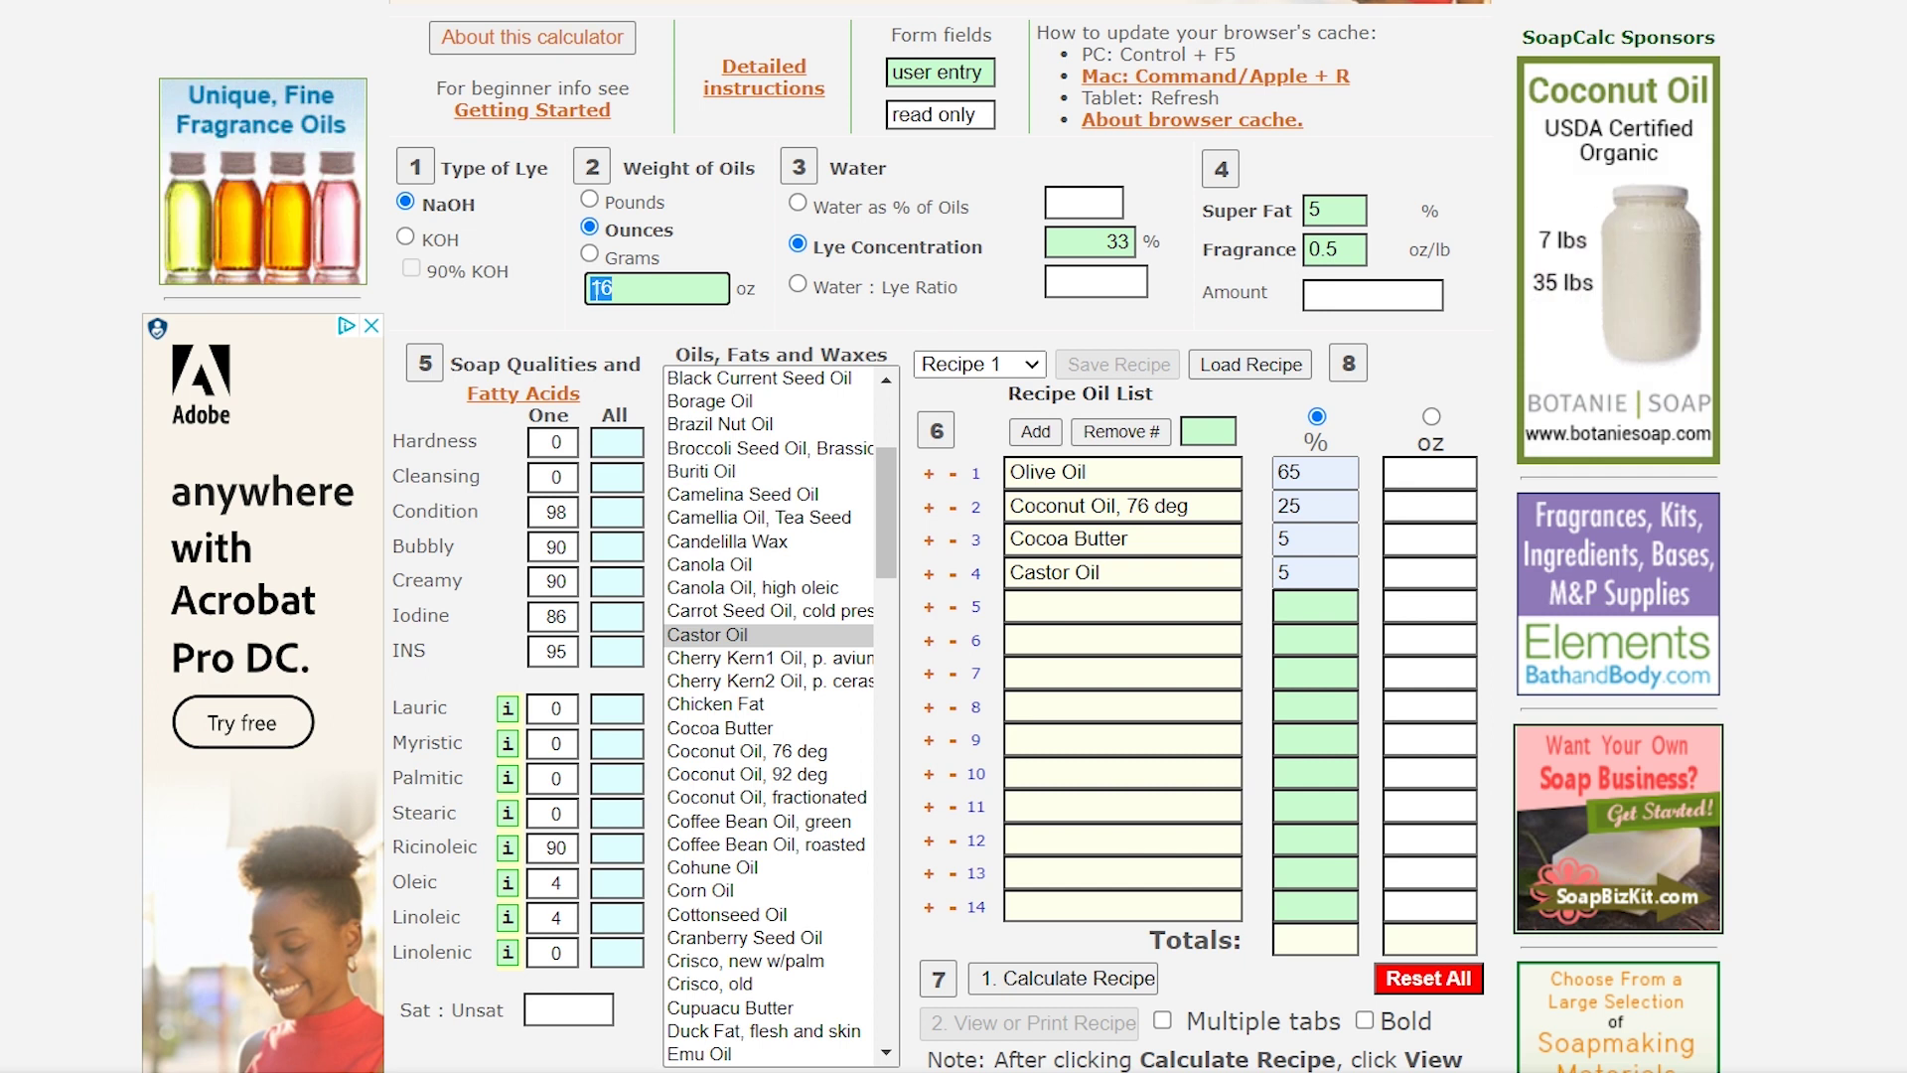
- Change the total oil weight to 116 oz and calculate the recipe
{"action": "left_click", "coordinate": [594, 287]}
{"action": "left_click", "coordinate": [594, 287]}
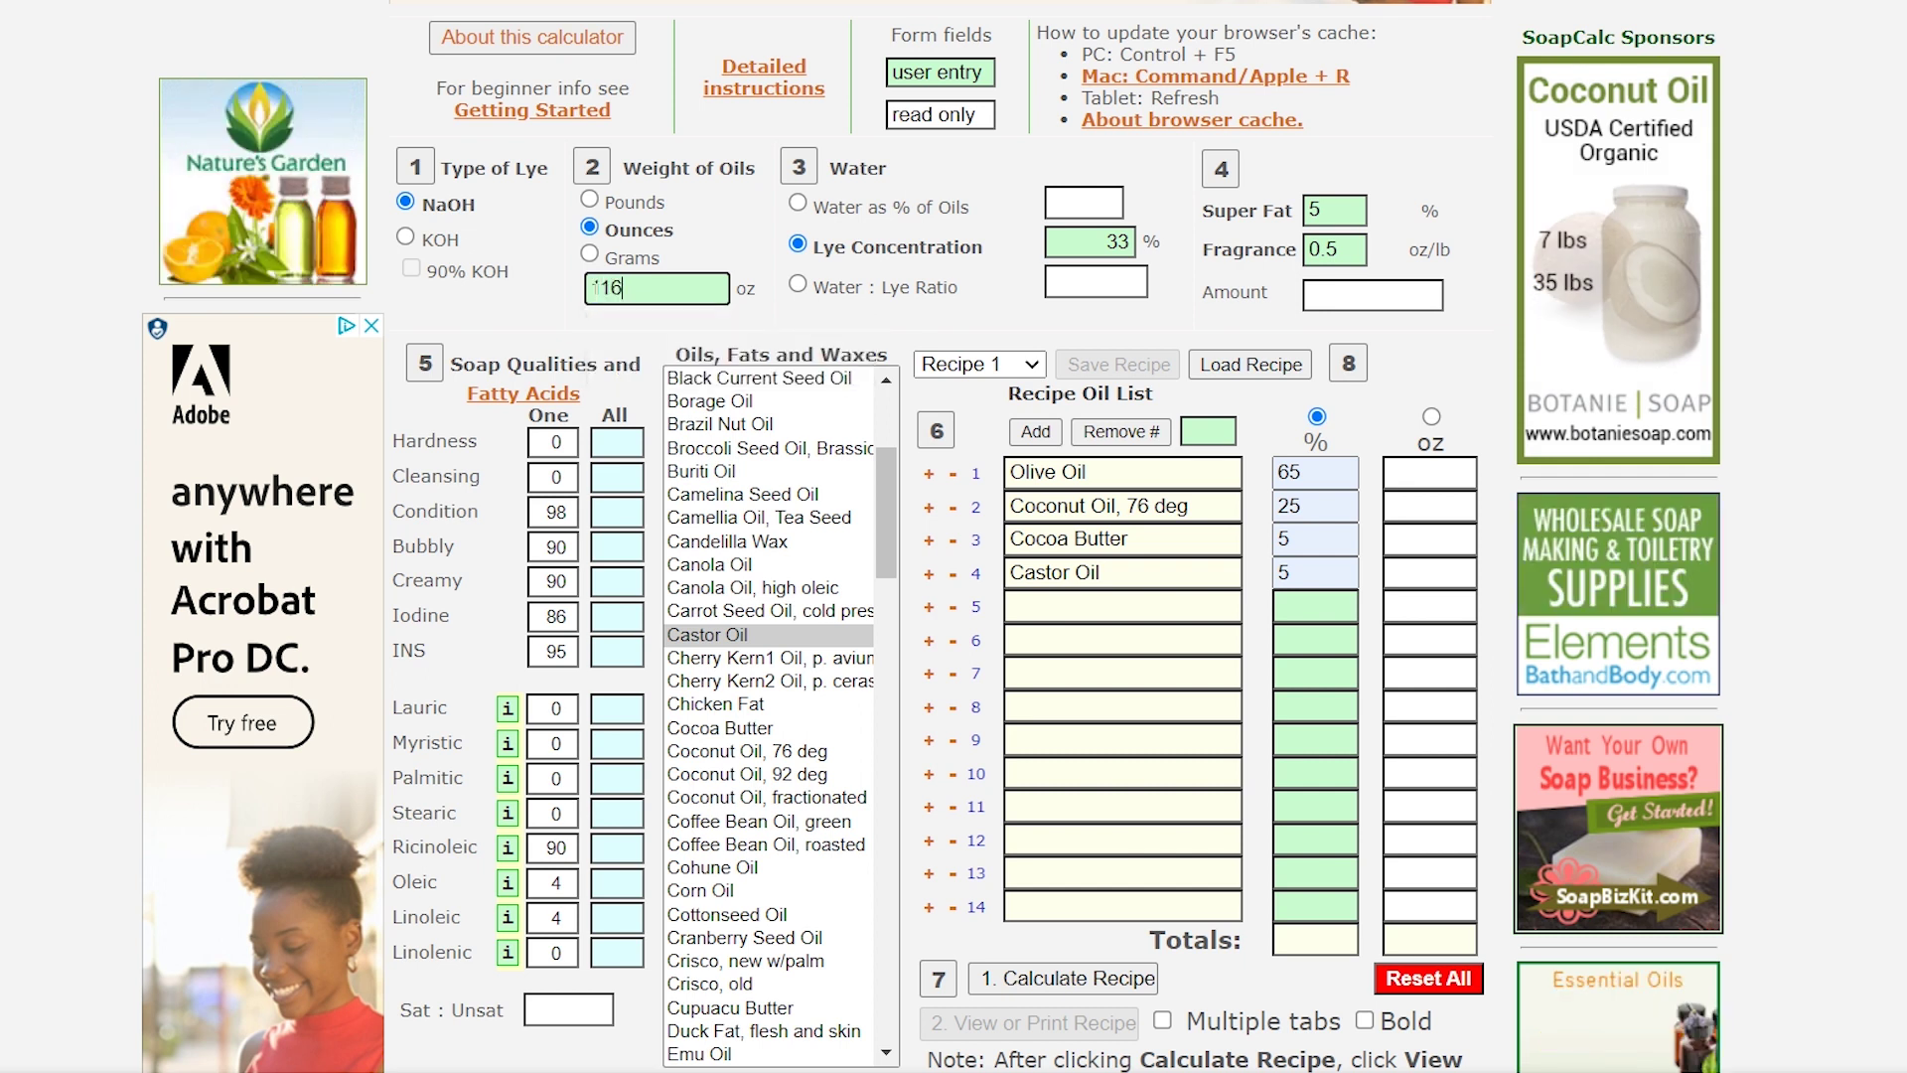
{"action": "type", "text": "1"}
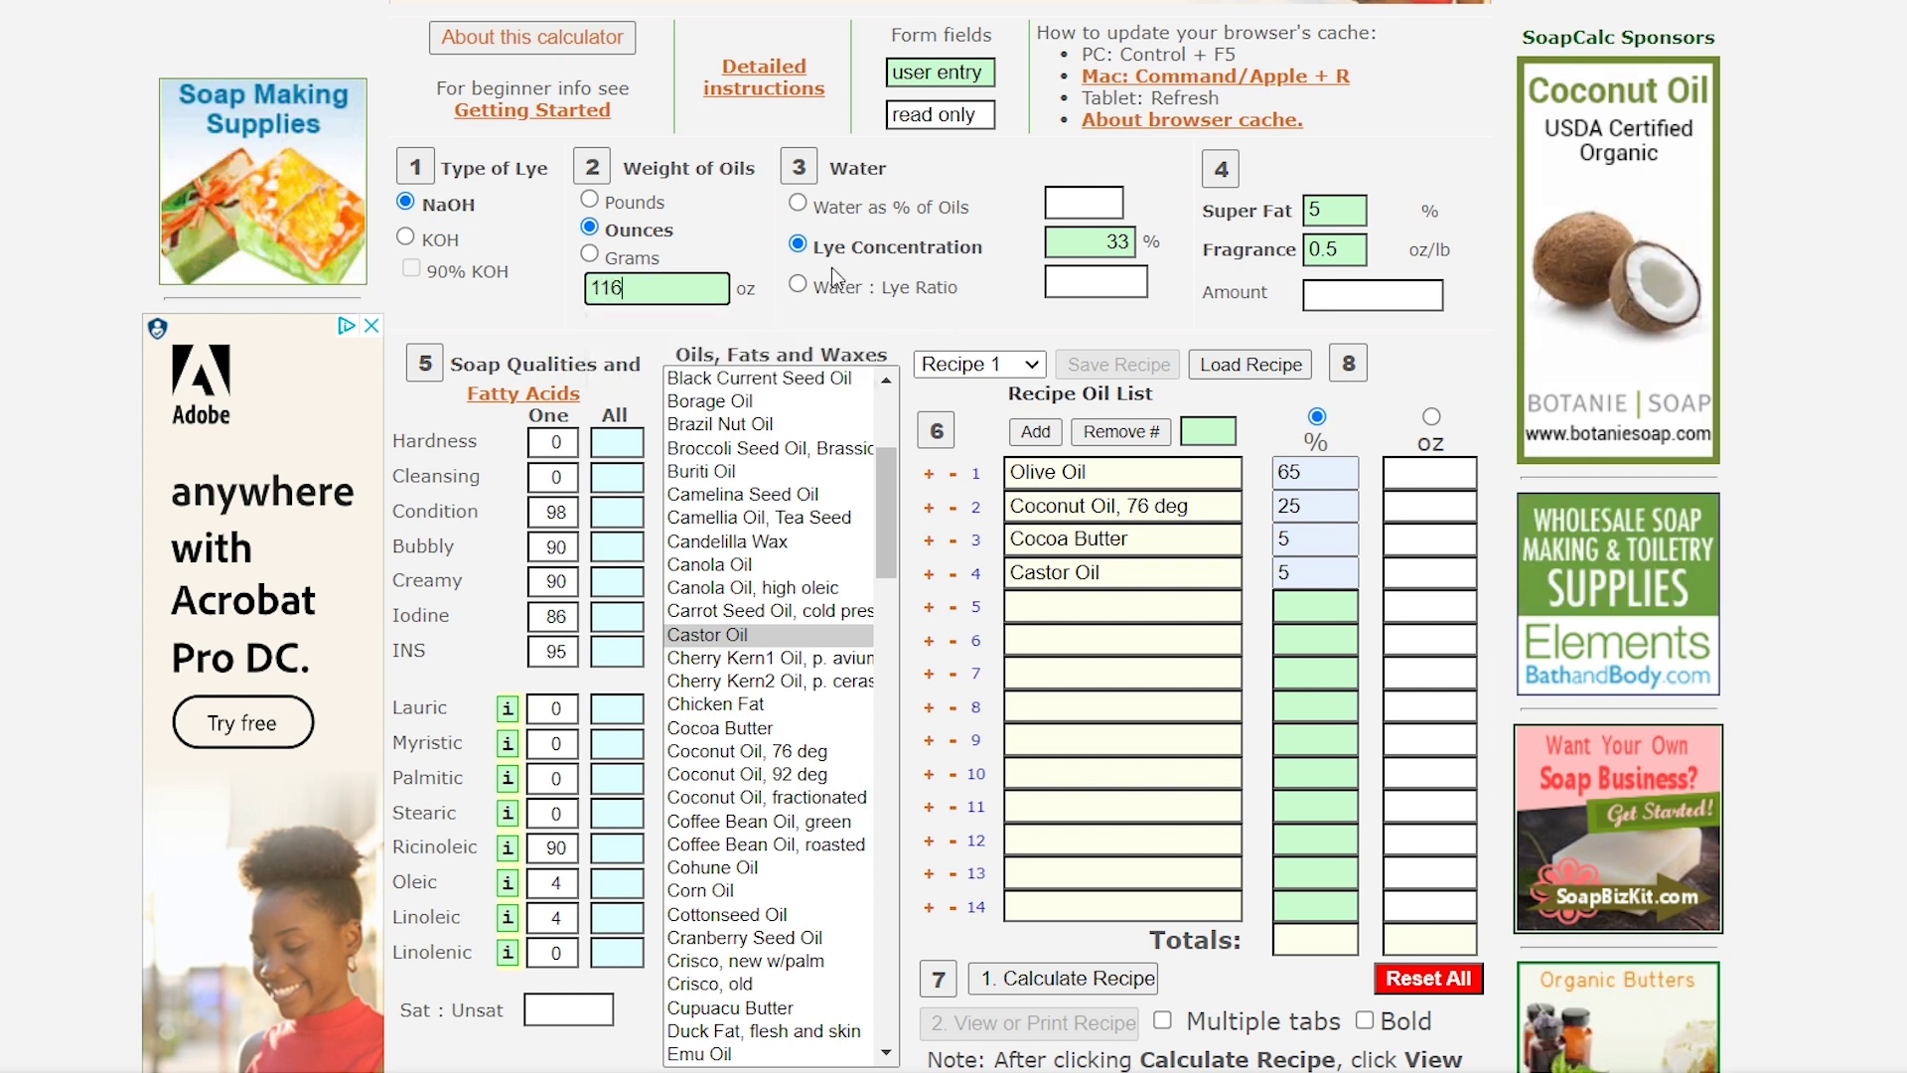
{"action": "left_click", "coordinate": [1098, 984]}
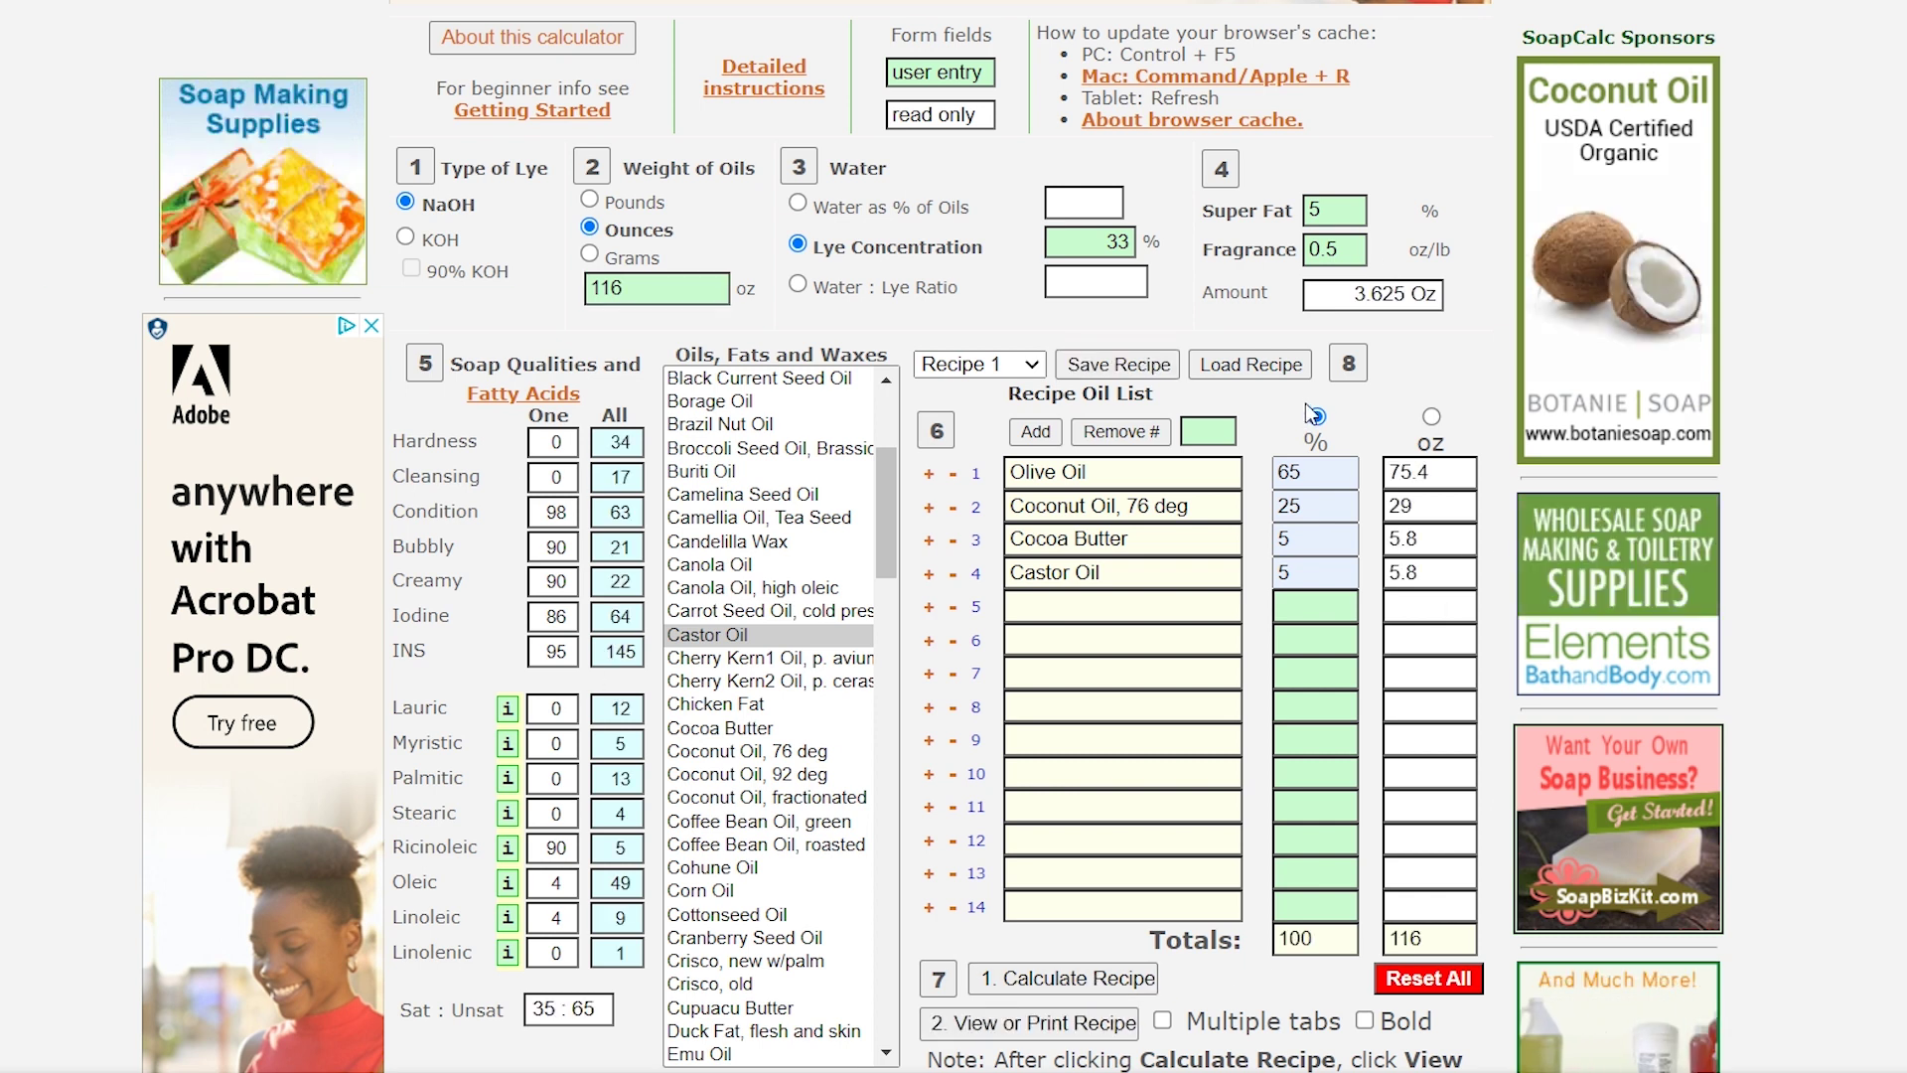
- Enable Multiple tabs and view the printable recipe, highlighting the 168.78 oz soap weight
{"action": "scroll", "coordinate": [1331, 824], "scroll_direction": "down", "scroll_amount": 1}
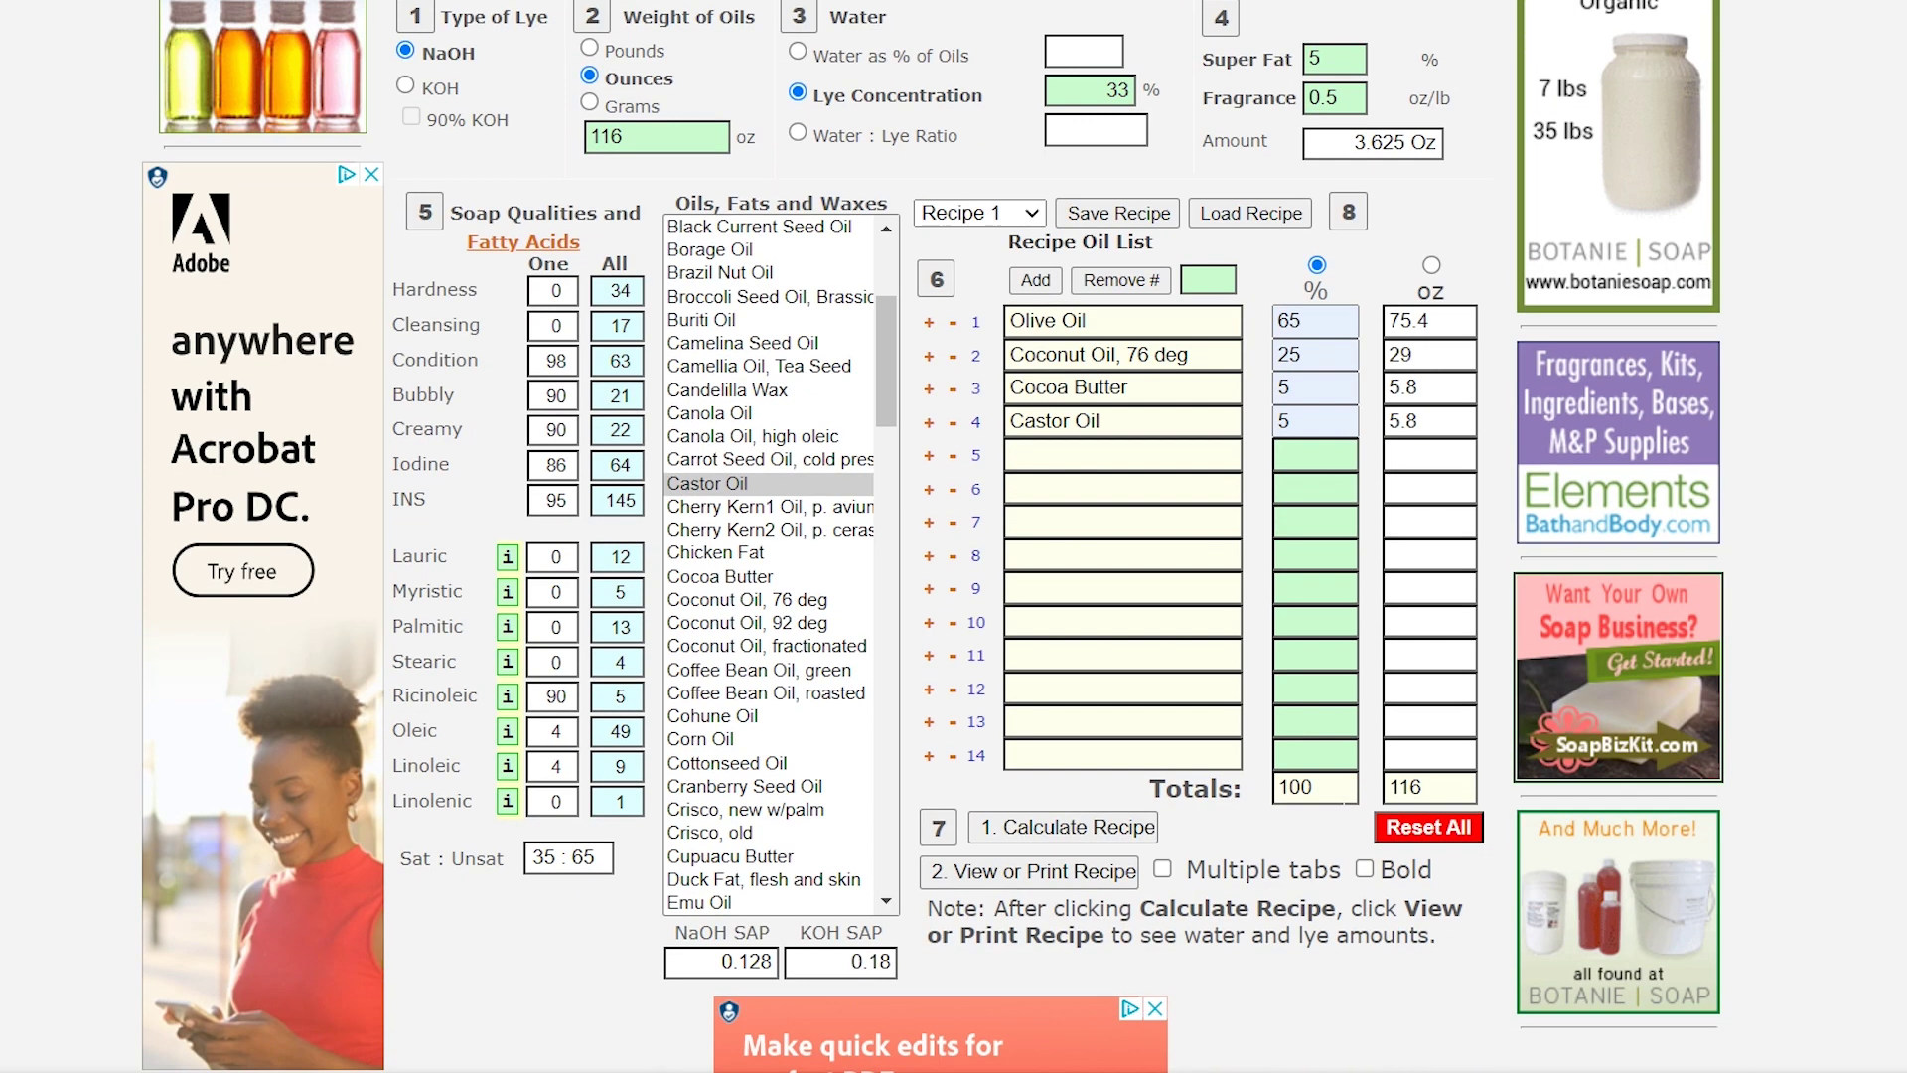
{"action": "left_click", "coordinate": [1163, 870]}
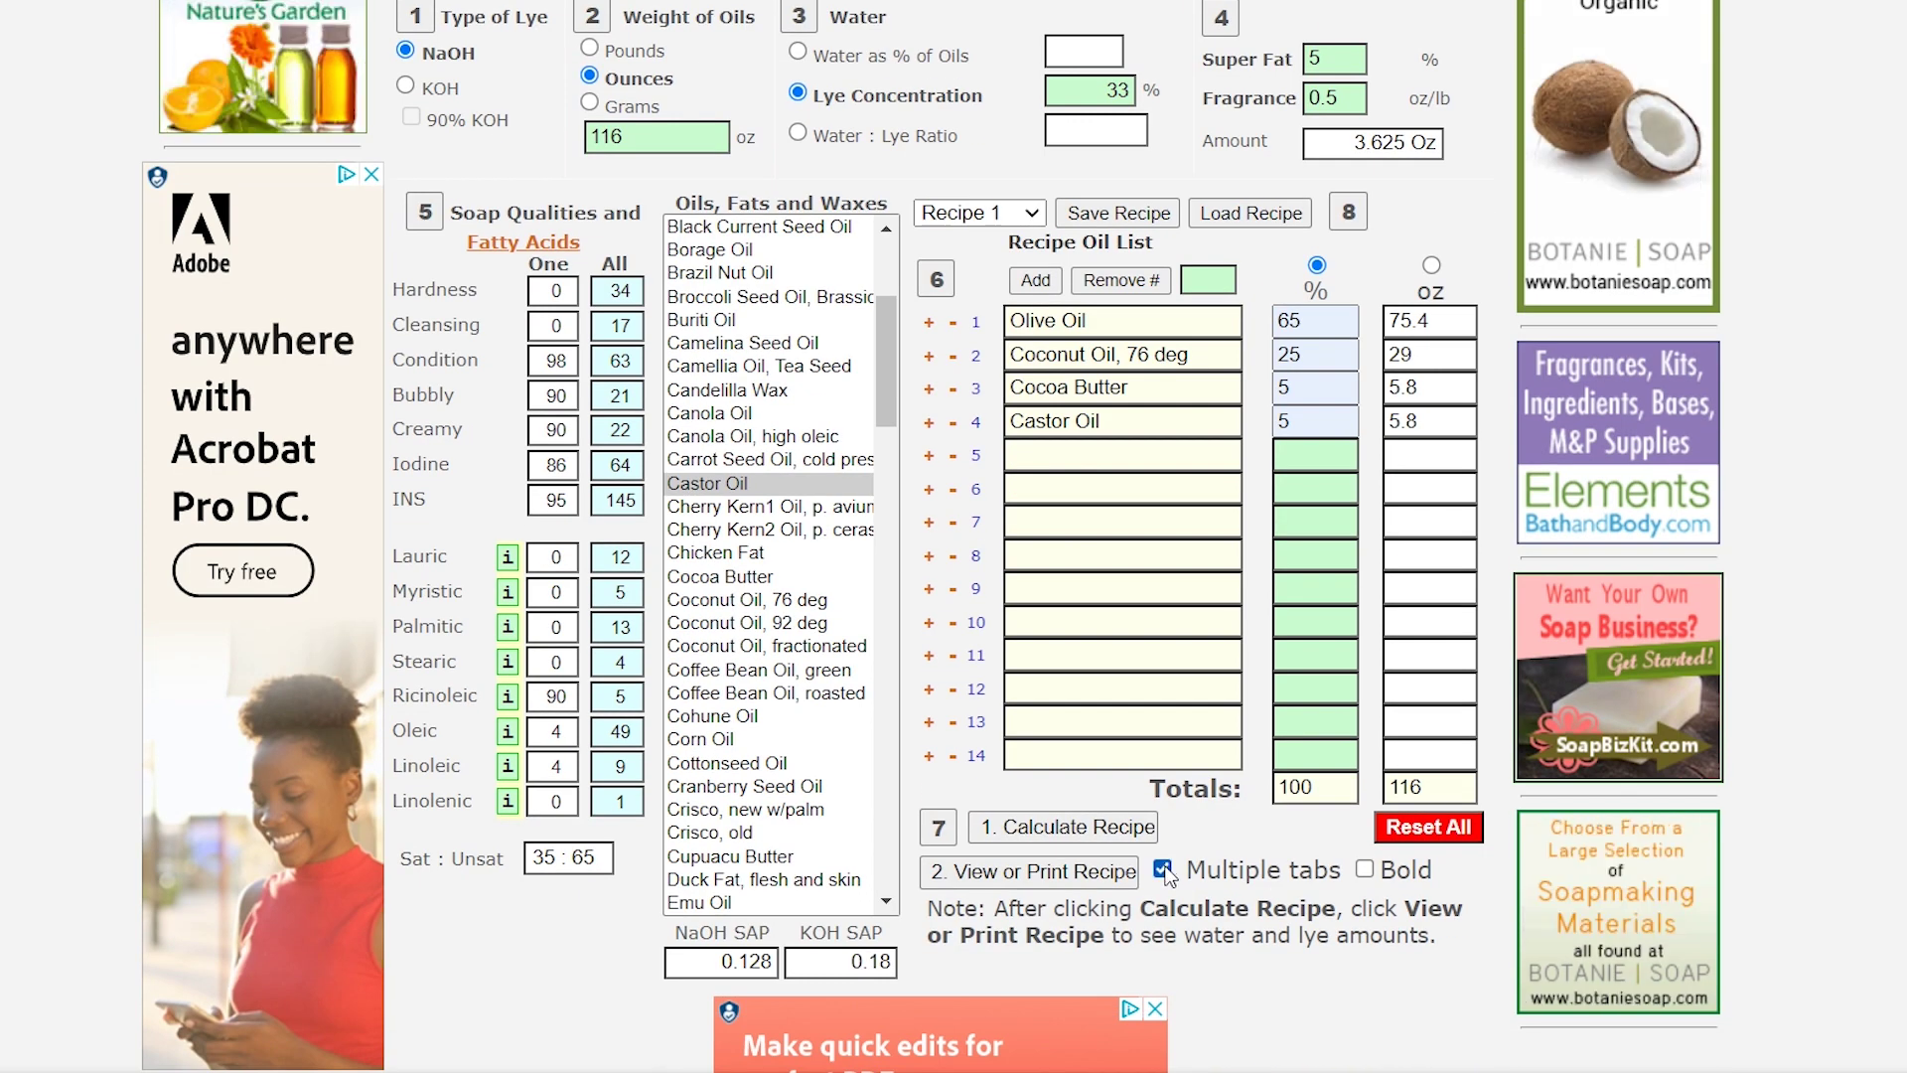
{"action": "left_click", "coordinate": [1097, 884]}
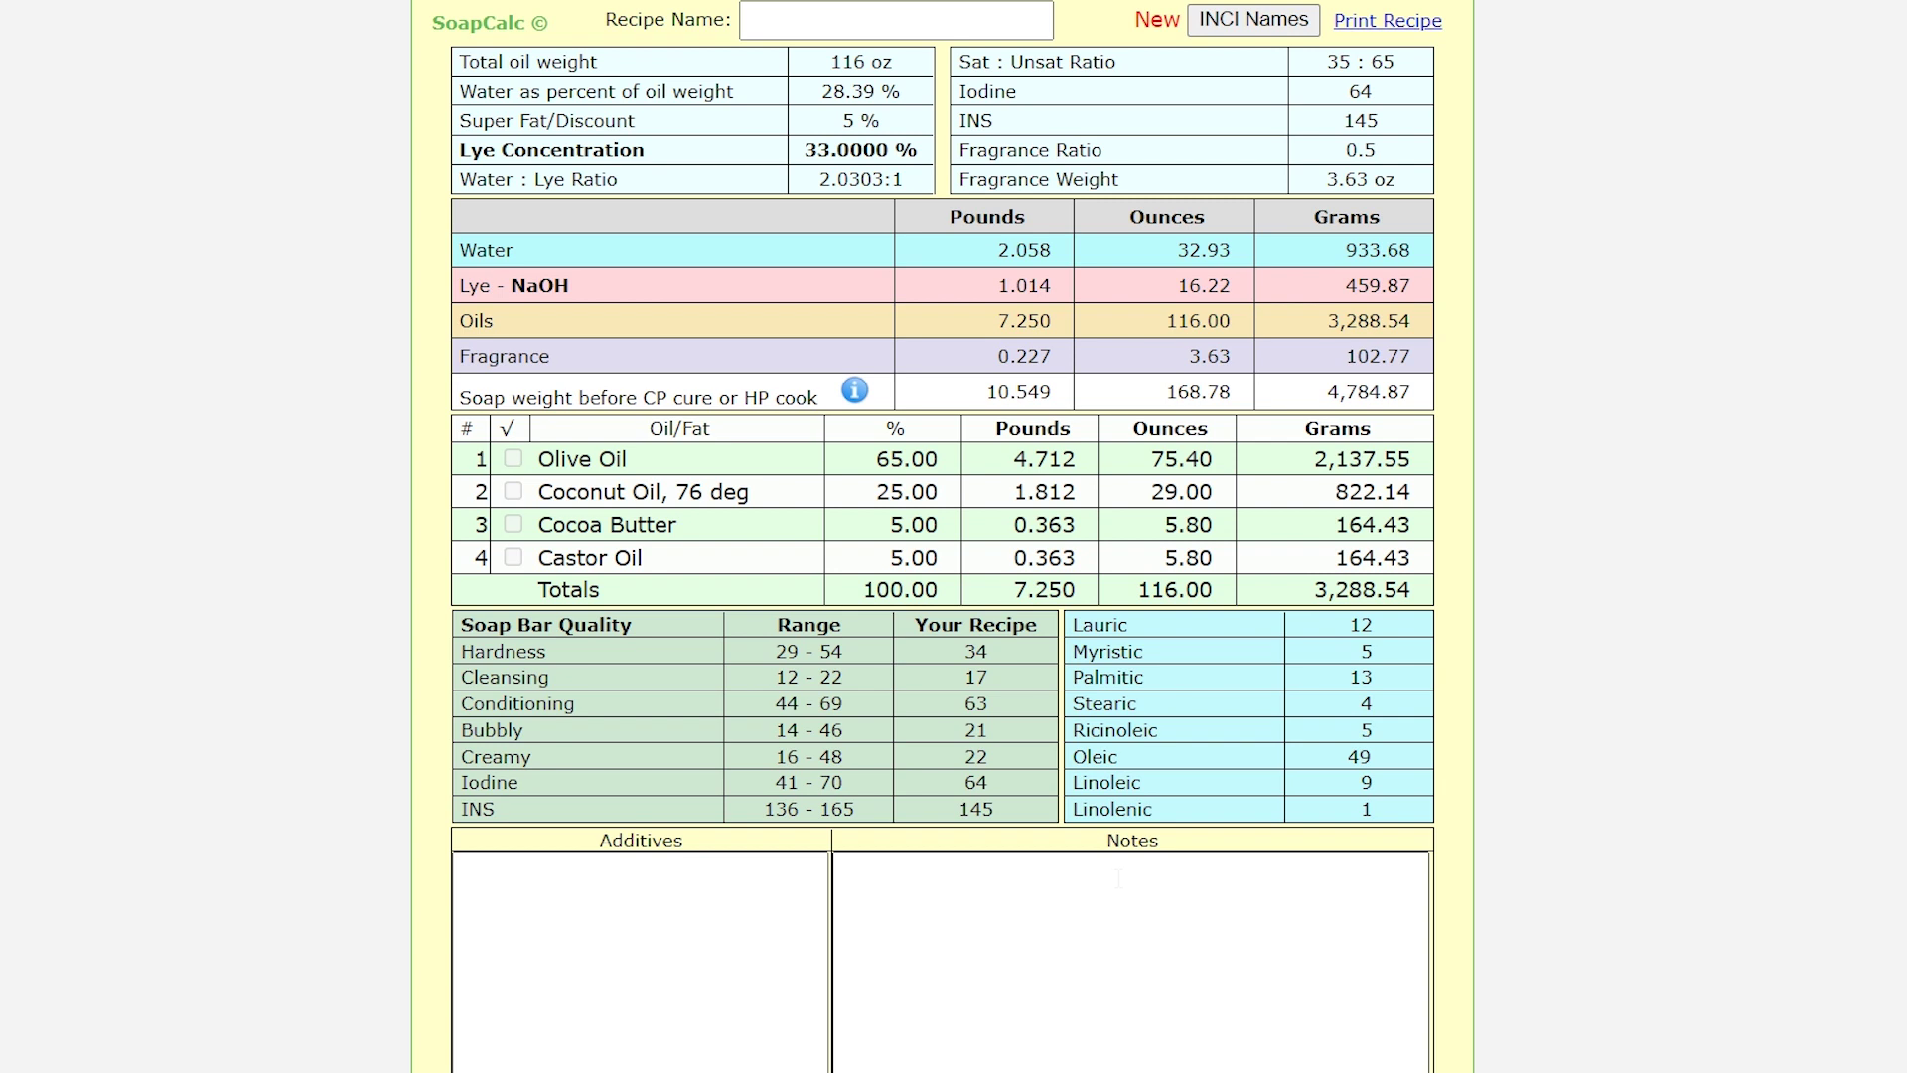
{"action": "double_click", "coordinate": [1198, 392]}
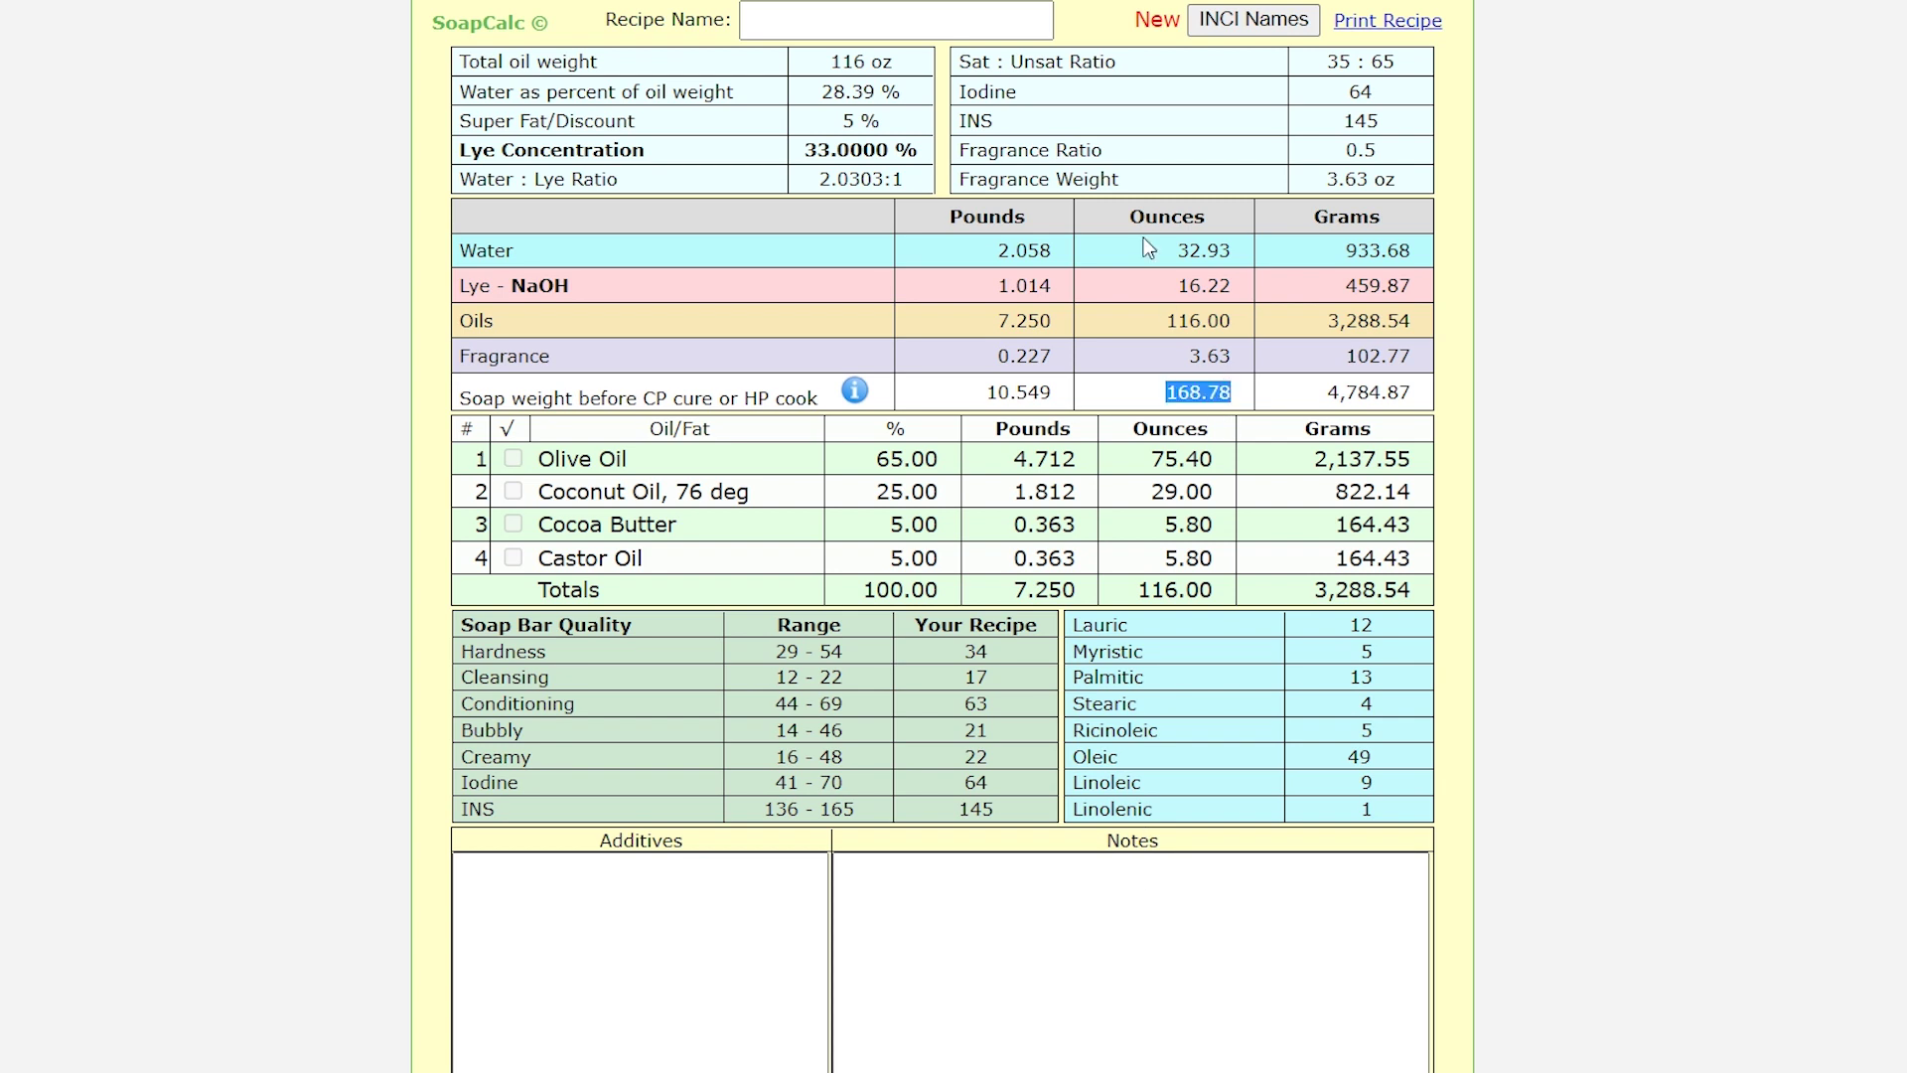
{"action": "left_click", "coordinate": [1241, 399]}
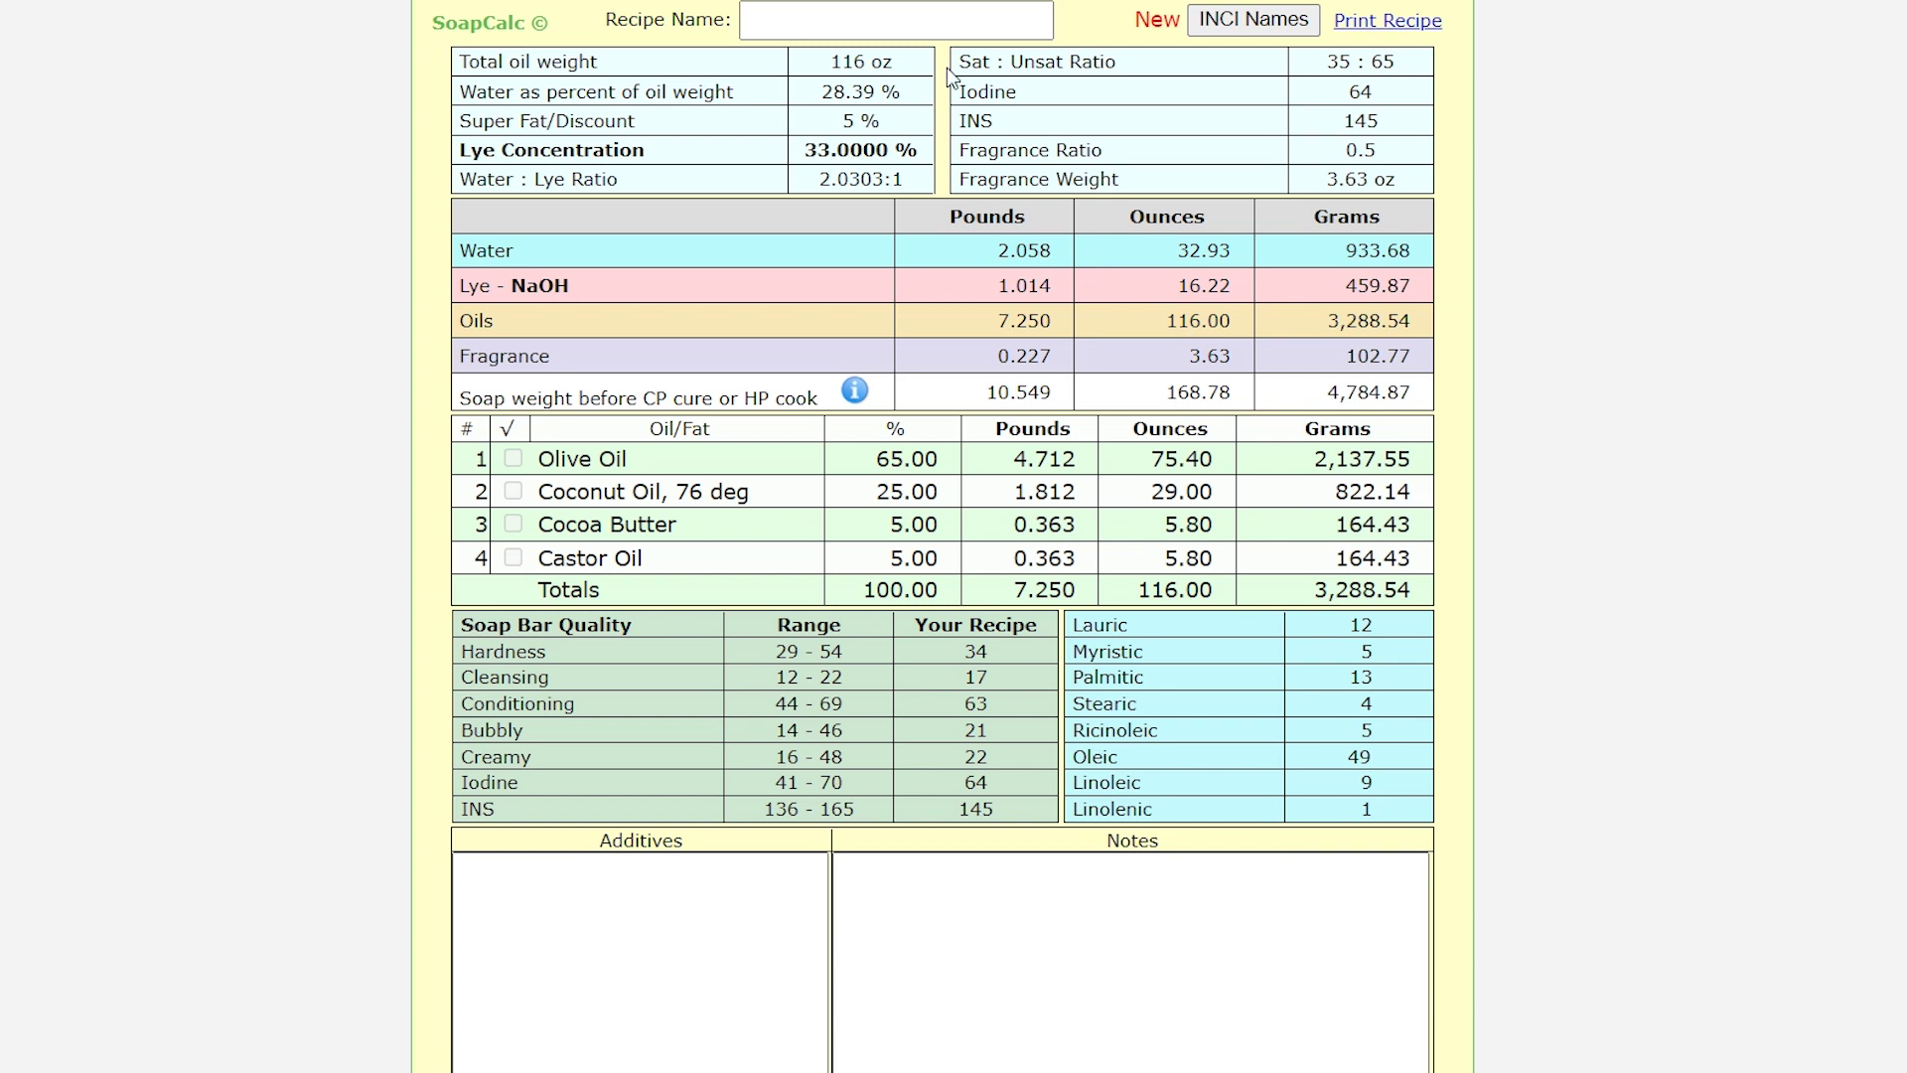
- Recalculate for 29 oz of oils and check the printable 42.20 oz soap weight
{"action": "key", "text": "ctrl+w"}
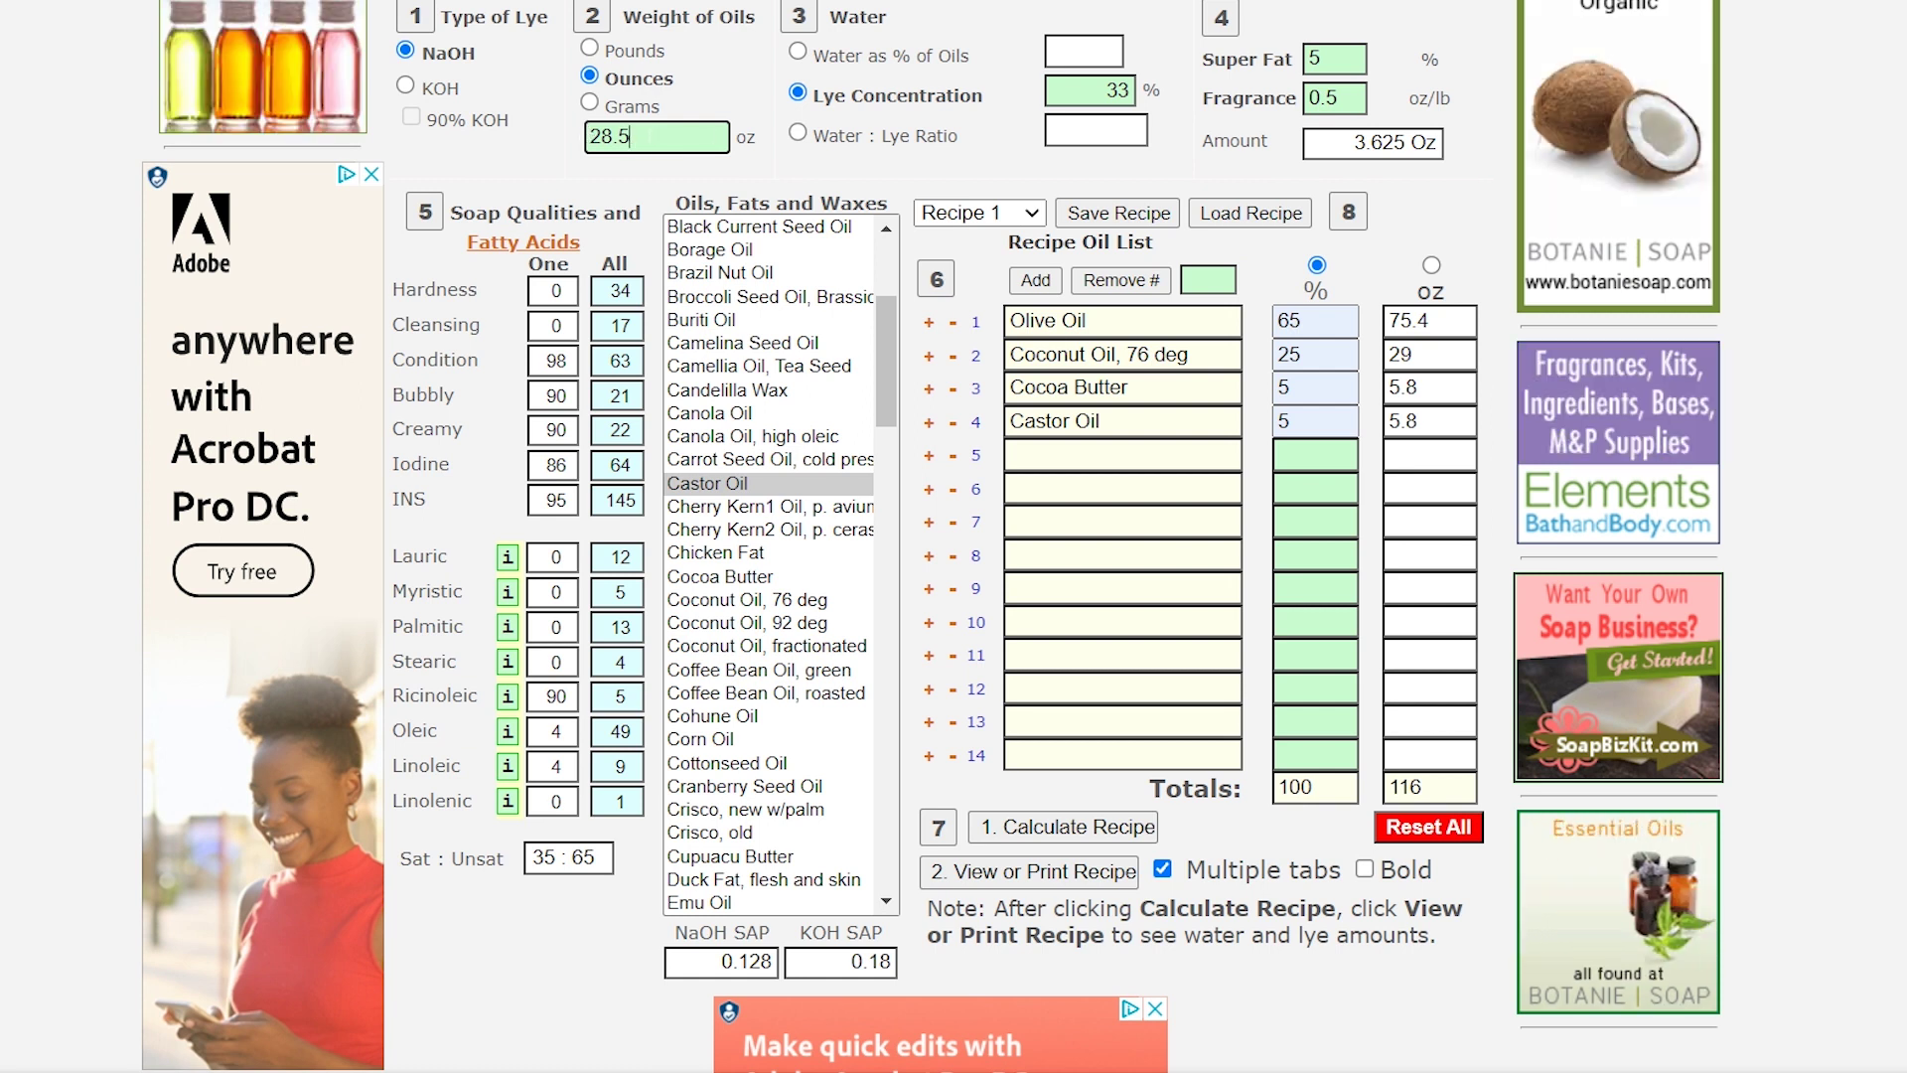
{"action": "key", "text": "BackSpace"}
{"action": "key", "text": "BackSpace"}
{"action": "key", "text": "BackSpace"}
{"action": "key", "text": "BackSpace"}
{"action": "type", "text": "29"}
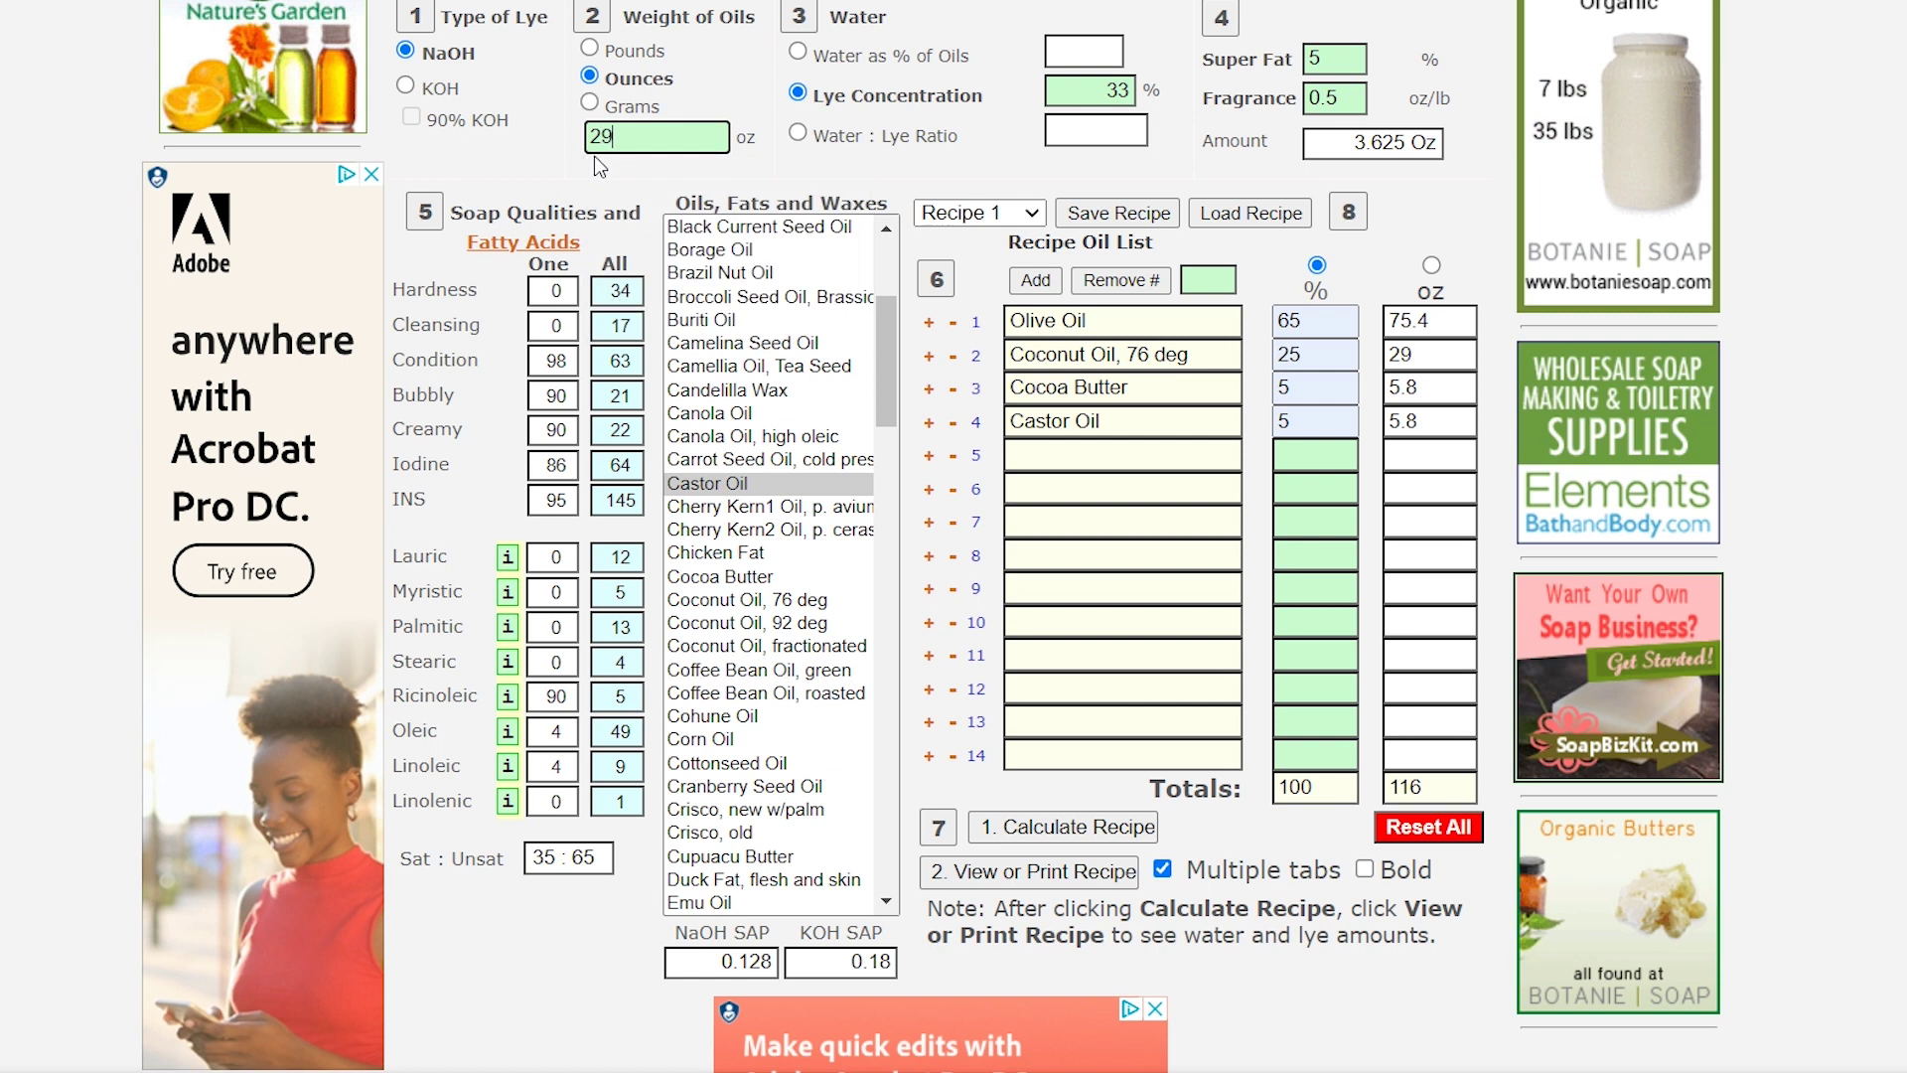
{"action": "left_click", "coordinate": [1038, 835]}
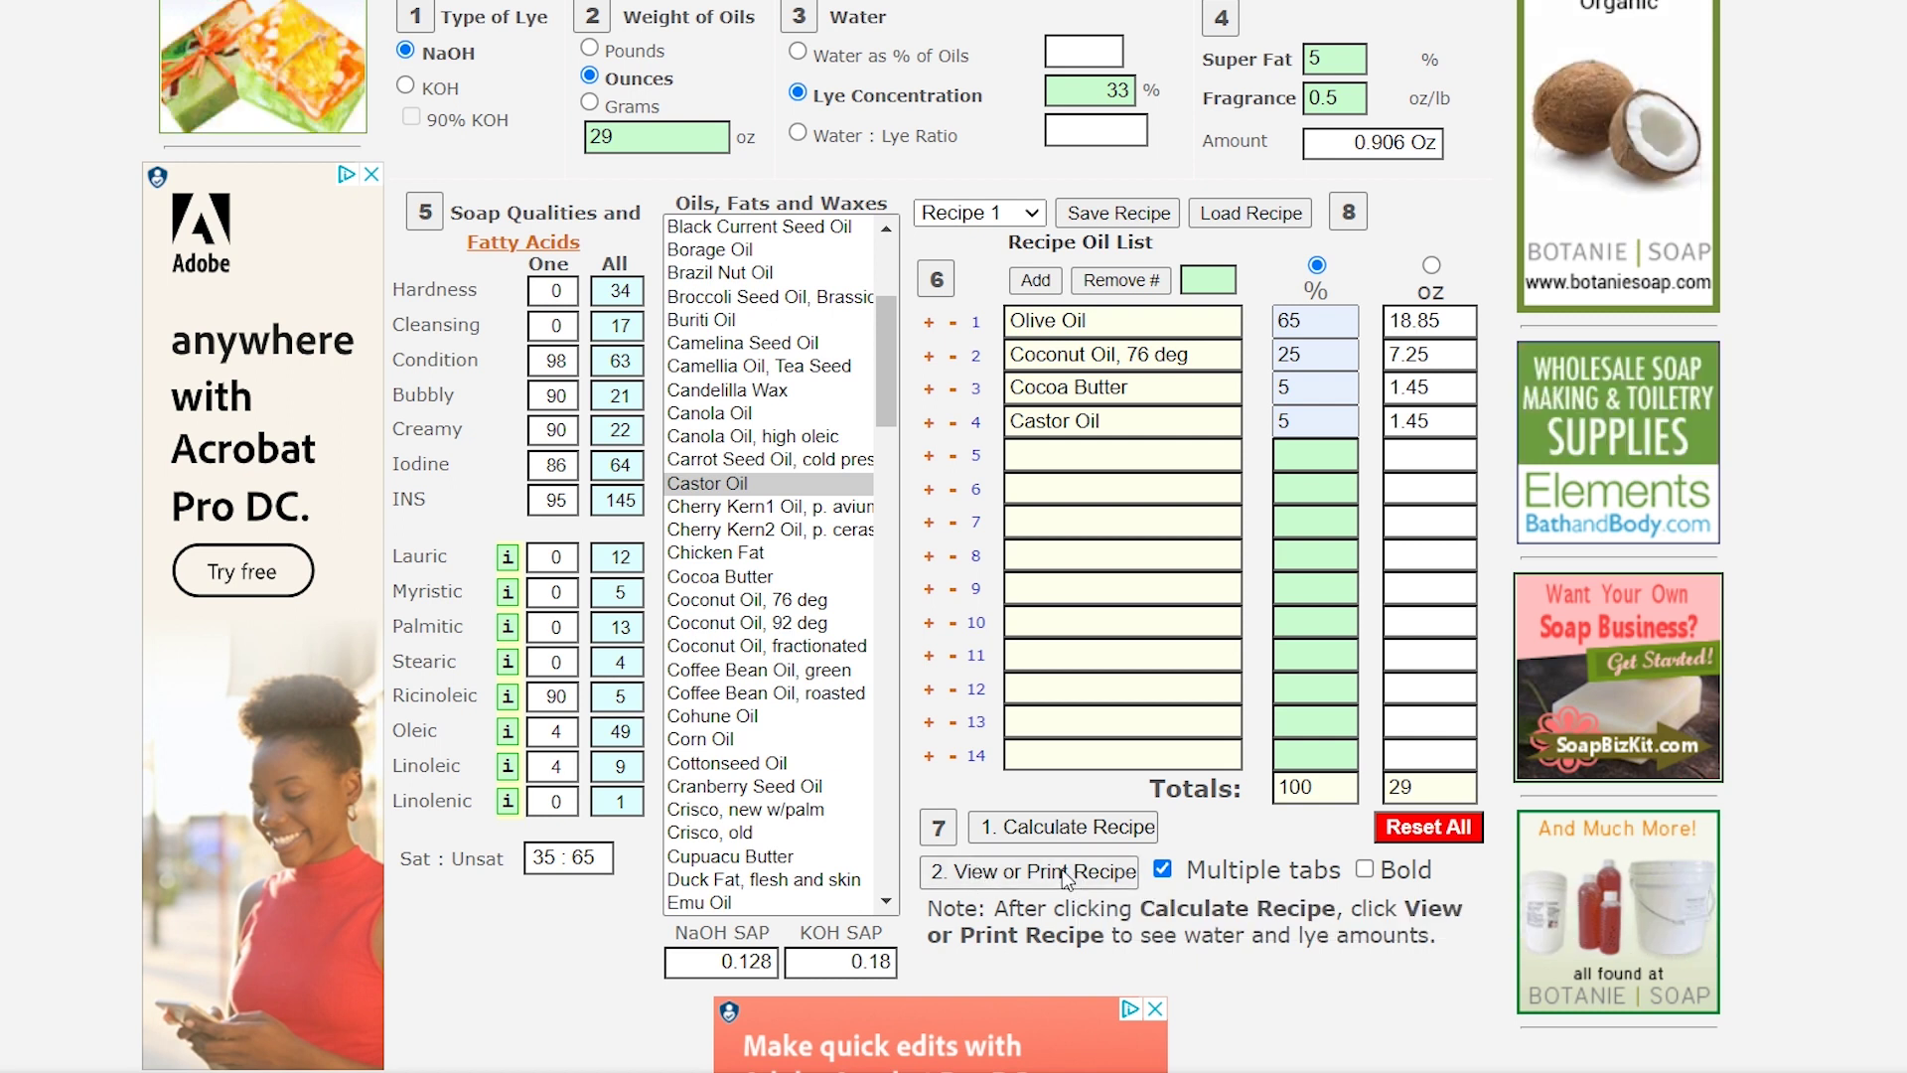
{"action": "left_click", "coordinate": [1071, 875]}
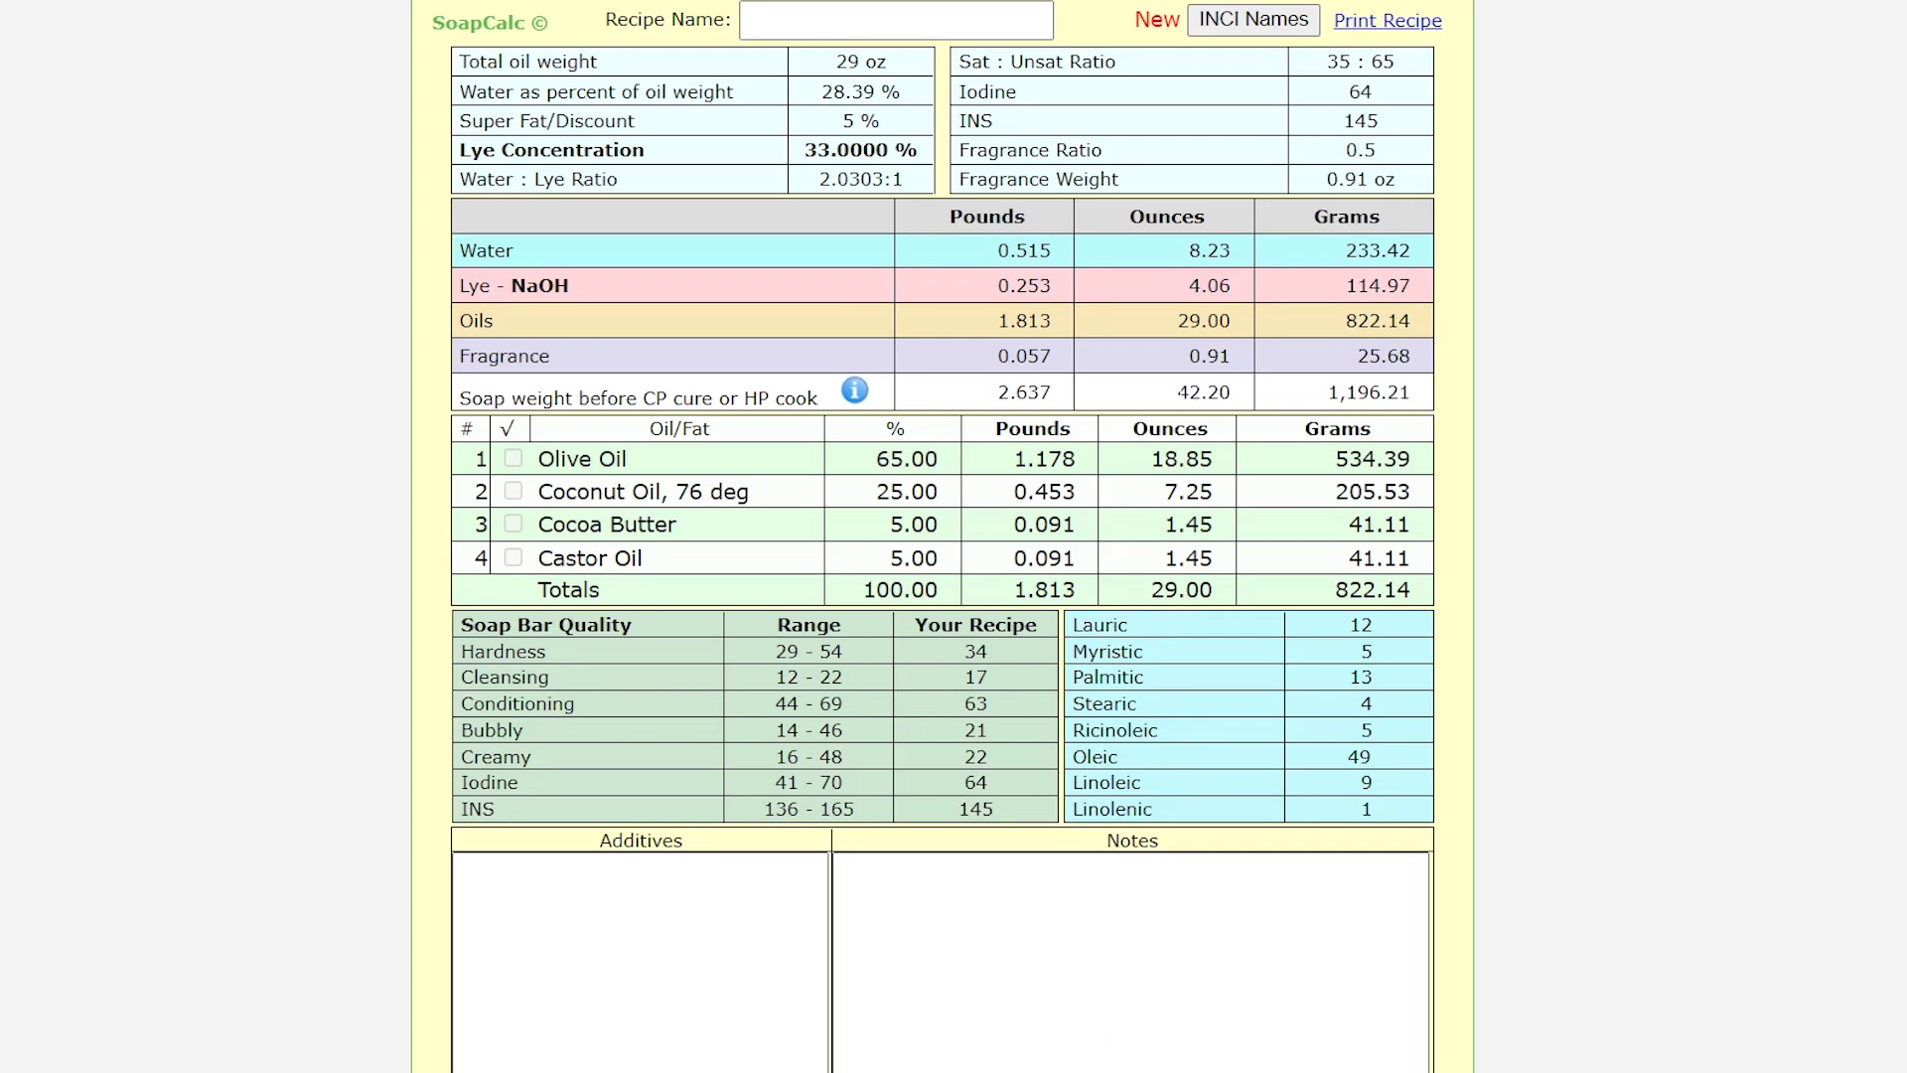
{"action": "double_click", "coordinate": [1204, 392]}
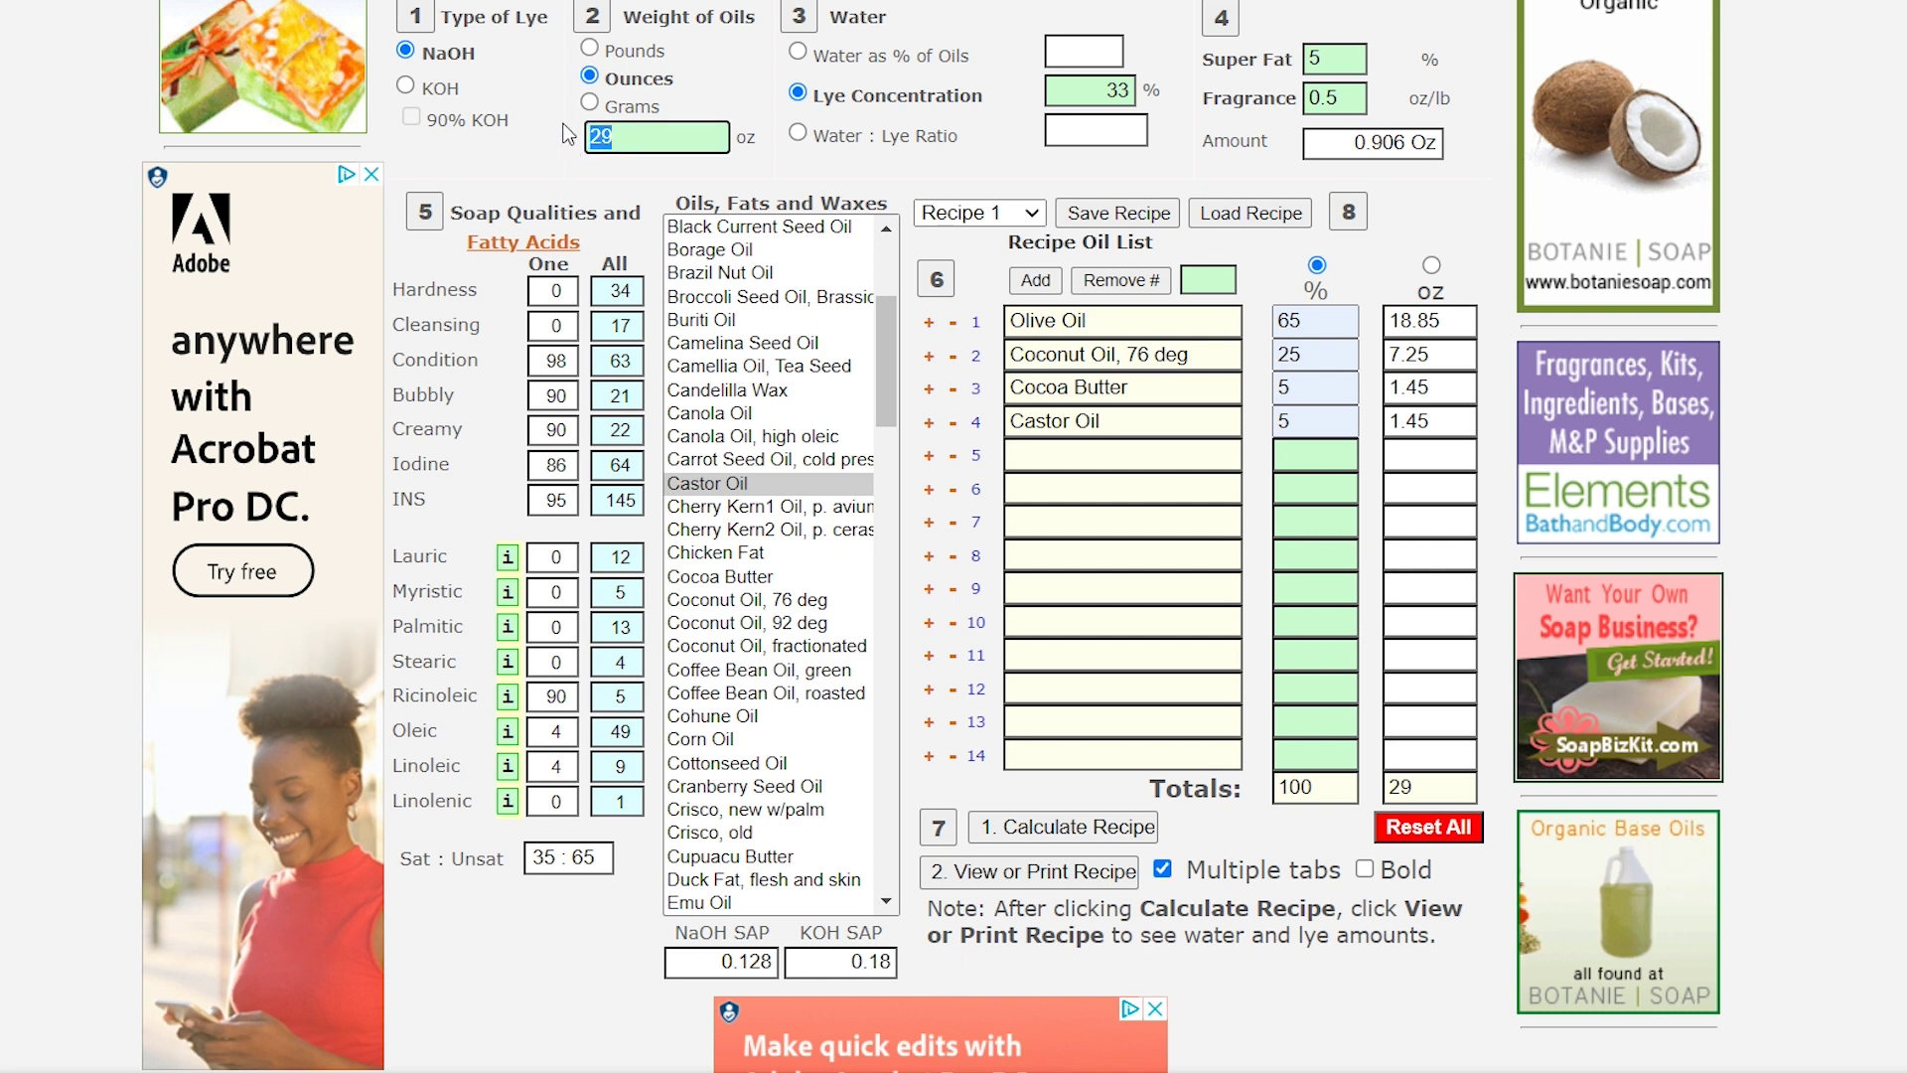
- Replace the oil weight with 28.5 oz and recalculate the recipe
{"action": "double_click", "coordinate": [632, 137]}
{"action": "type", "text": "28.5"}
{"action": "key", "text": "Tab"}
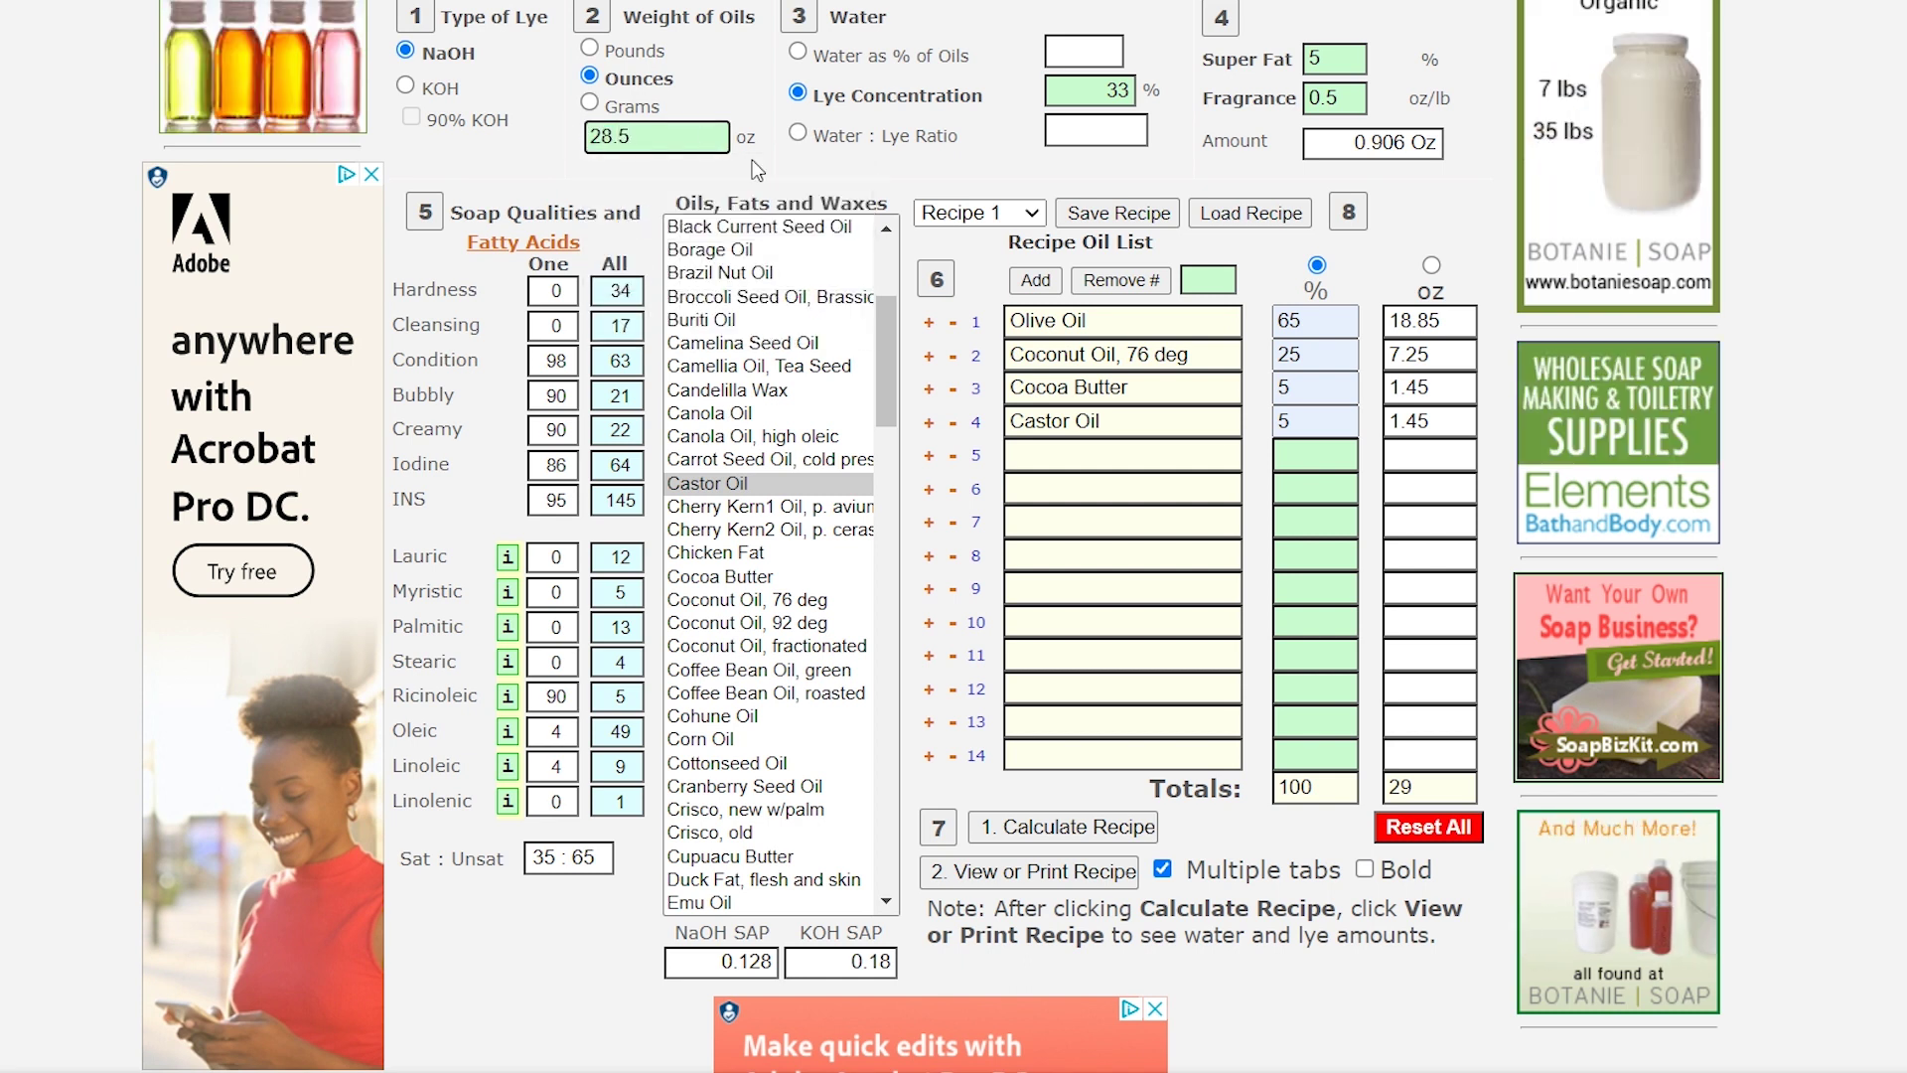
{"action": "left_click", "coordinate": [1110, 830]}
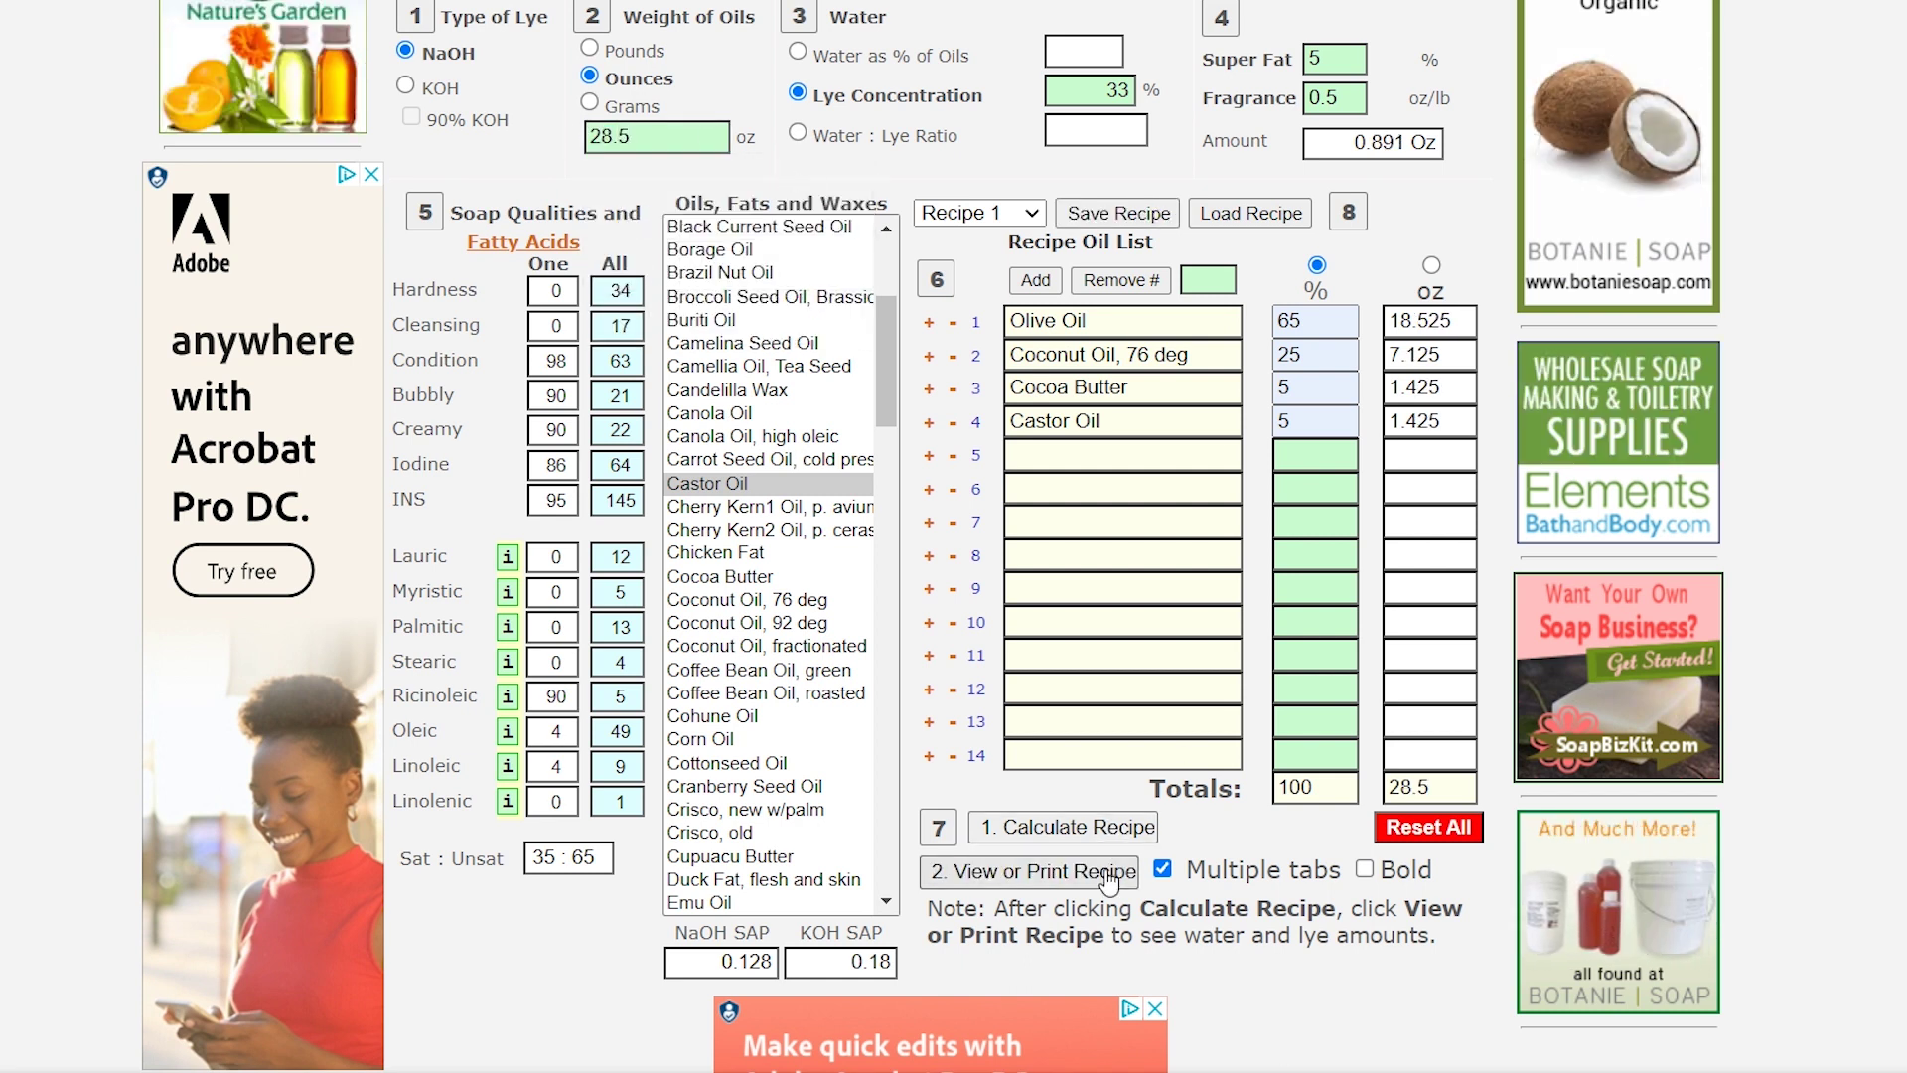
- Open the printable 28.5 oz recipe (41.47 oz soap) and name it 'Detox Soap'
{"action": "left_click", "coordinate": [1105, 868]}
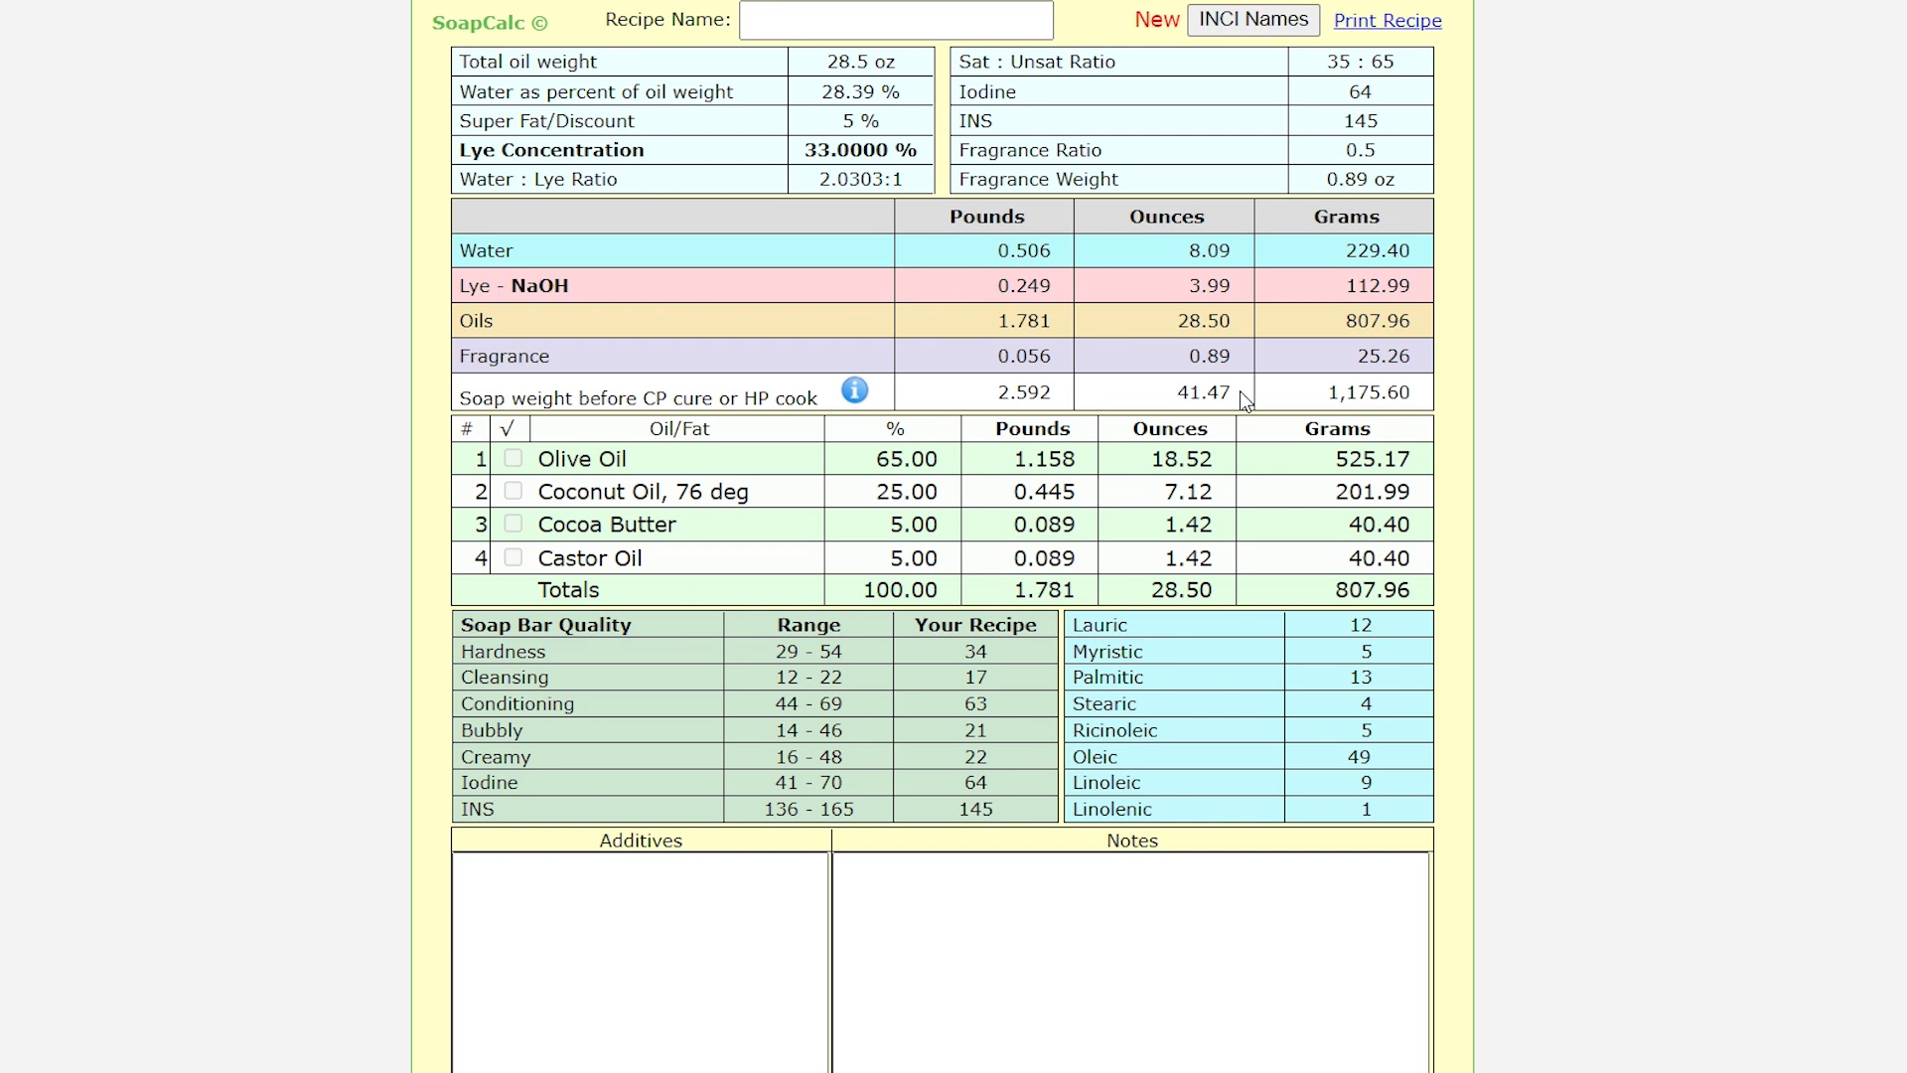
{"action": "left_click_drag", "start_coordinate": [1240, 390], "coordinate": [1185, 393]}
{"action": "left_click", "coordinate": [832, 20]}
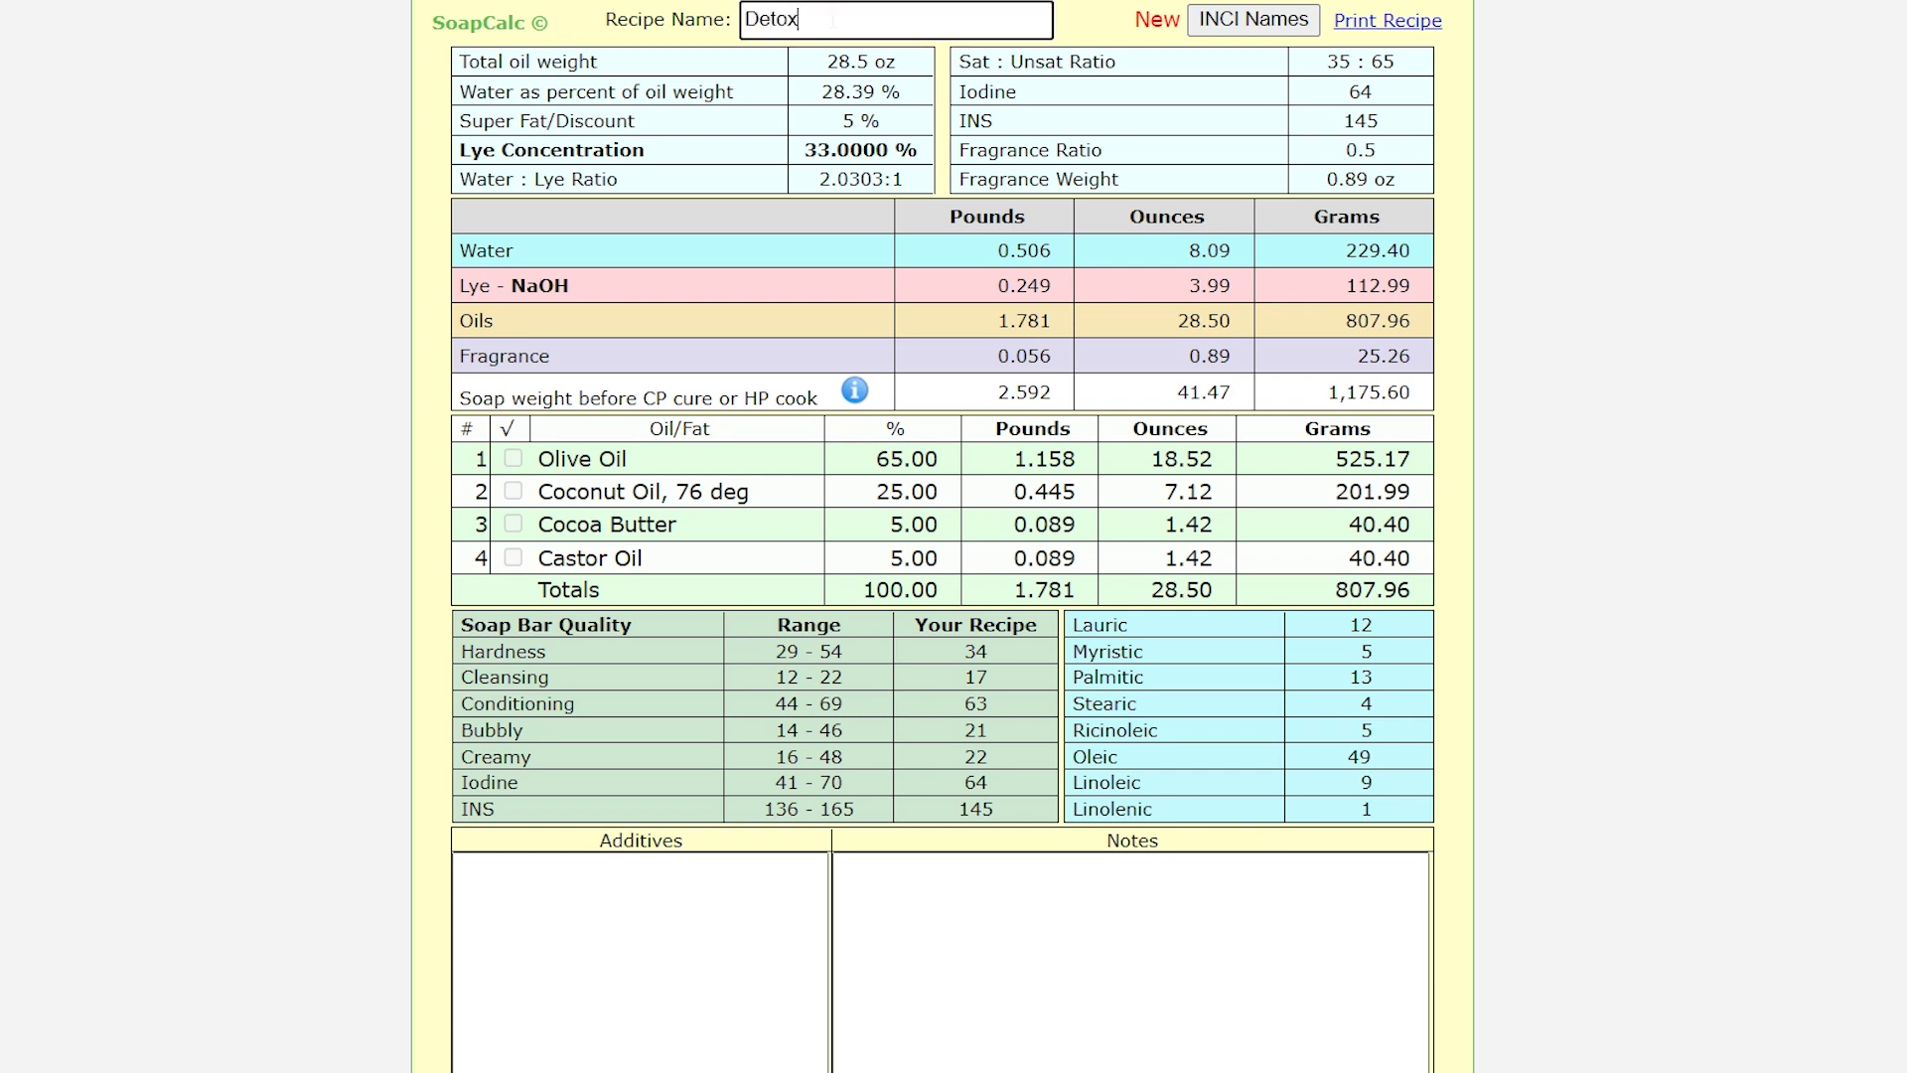
{"action": "type", "text": "Detox Soap"}
{"action": "left_click", "coordinate": [1108, 27]}
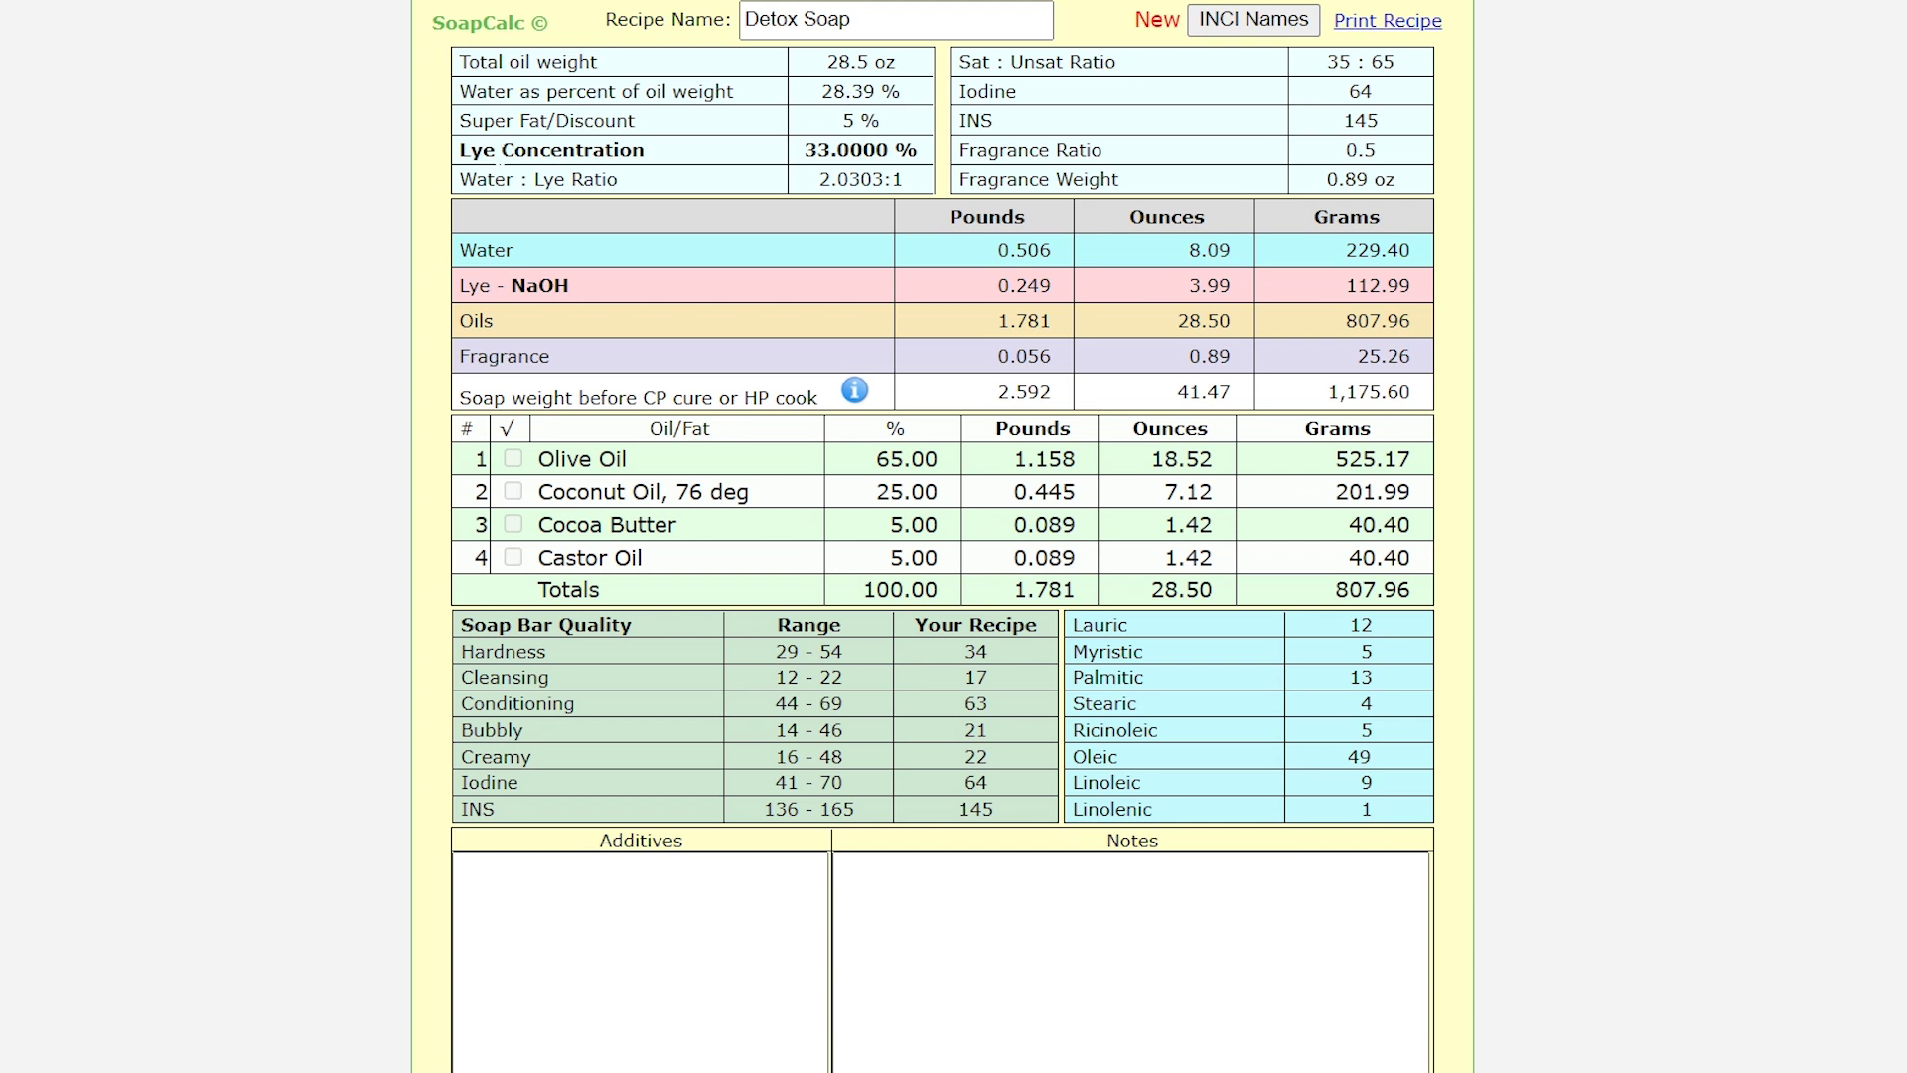
{"action": "left_click_drag", "start_coordinate": [804, 149], "coordinate": [831, 149]}
{"action": "left_click_drag", "start_coordinate": [1338, 61], "coordinate": [1327, 61]}
{"action": "left_click_drag", "start_coordinate": [1337, 179], "coordinate": [1368, 179]}
{"action": "left_click_drag", "start_coordinate": [1188, 286], "coordinate": [1232, 286]}
{"action": "left_click_drag", "start_coordinate": [778, 651], "coordinate": [855, 685]}
{"action": "left_click", "coordinate": [866, 677]}
- Enter additives '-sodium lactate 1.5 tsp' and '-1 tbsp of kaolin' on separate lines
{"action": "scroll", "coordinate": [968, 760], "scroll_direction": "down", "scroll_amount": 1}
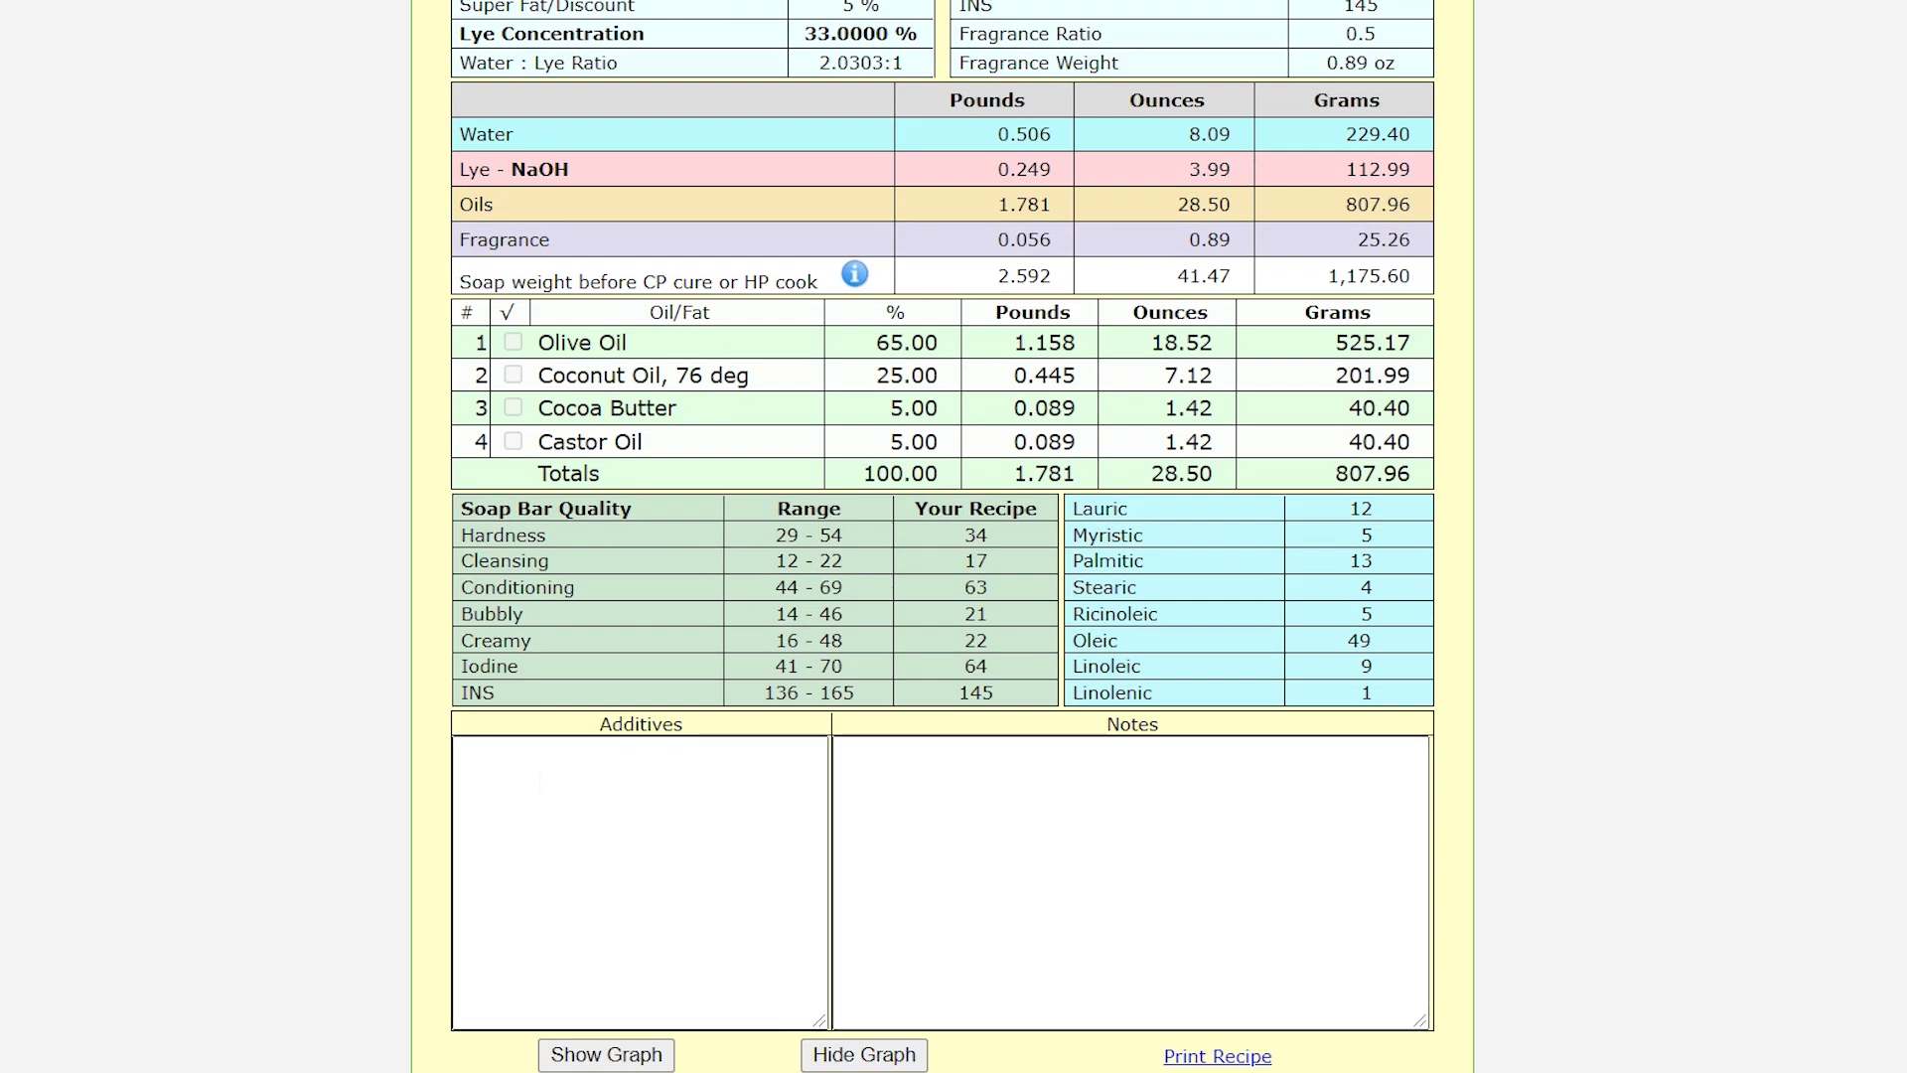
{"action": "left_click", "coordinate": [504, 782]}
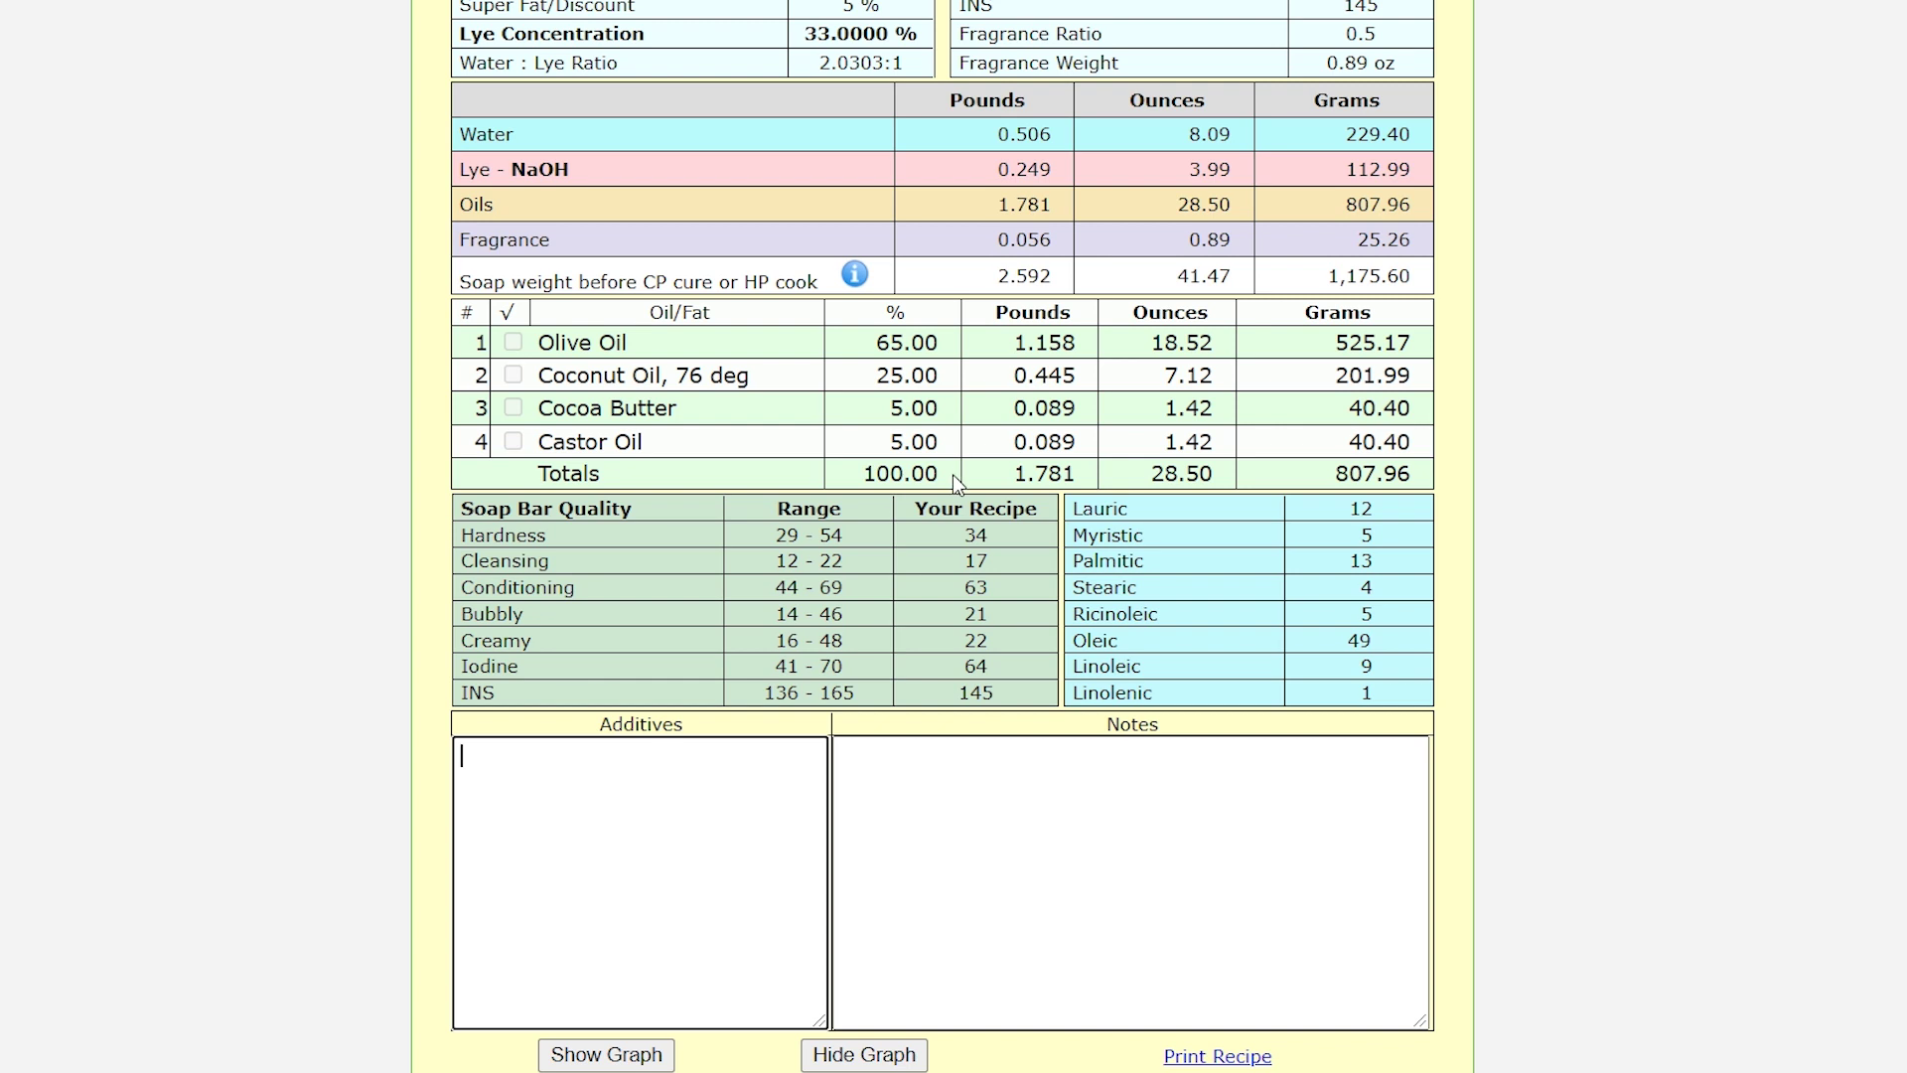
{"action": "left_click_drag", "start_coordinate": [1014, 473], "coordinate": [1103, 487]}
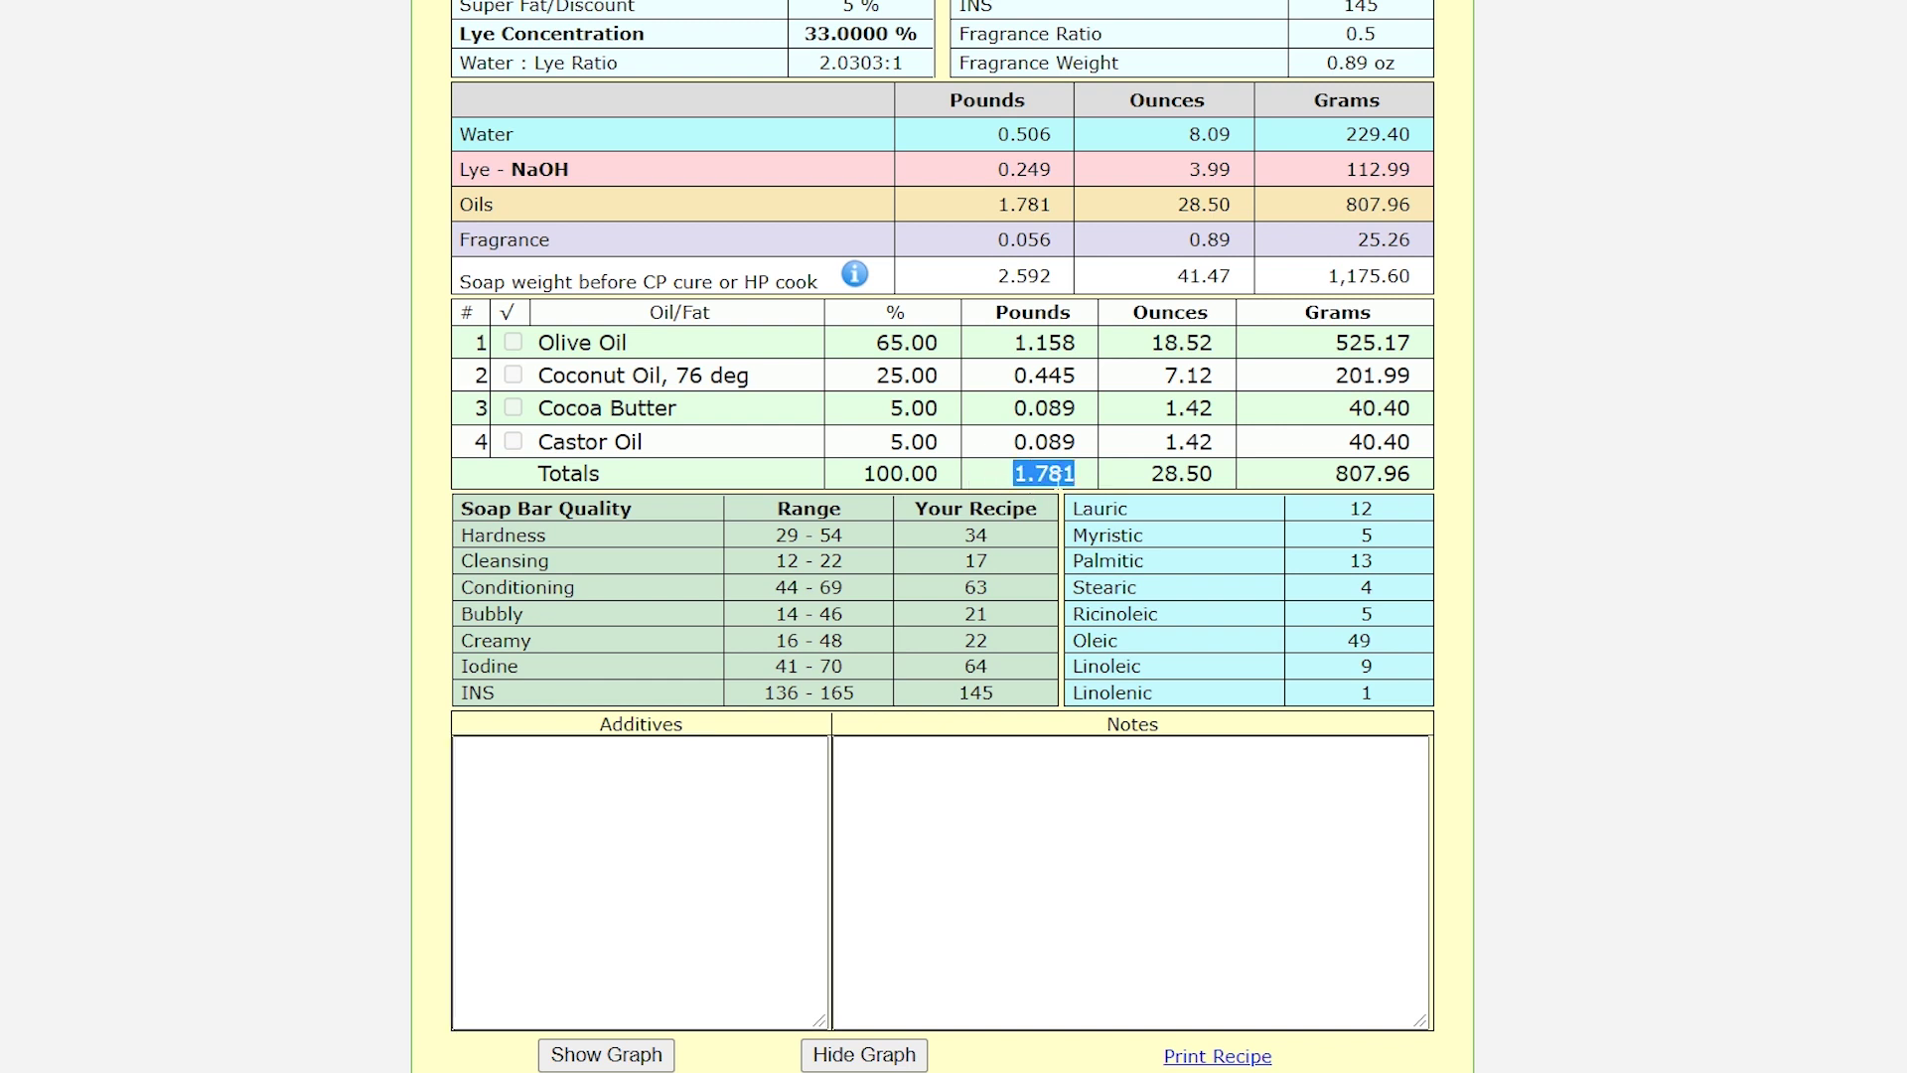
{"action": "left_click", "coordinate": [551, 797]}
{"action": "type", "text": "-sodiu"}
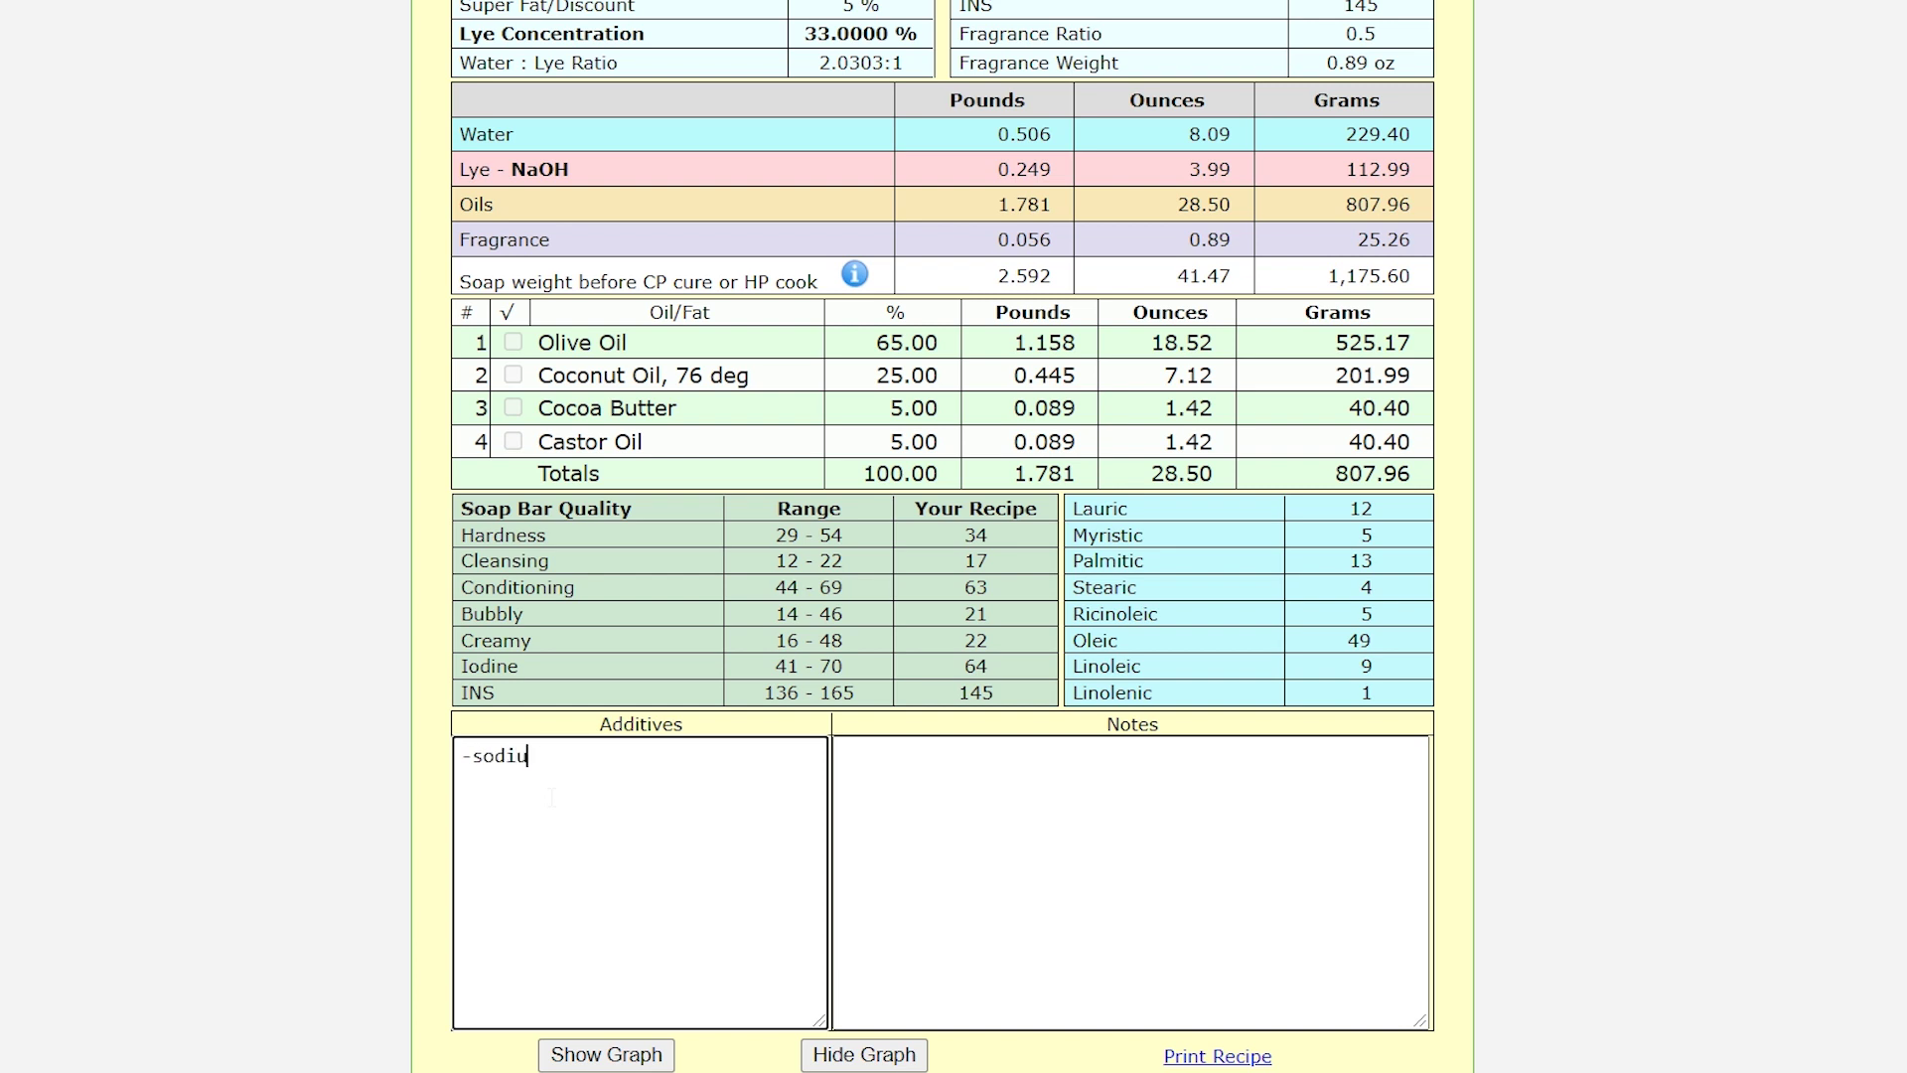
{"action": "type", "text": "m lactate 1.5 tsp"}
{"action": "key", "text": "Return"}
{"action": "type", "text": "-1 tbsp of k"}
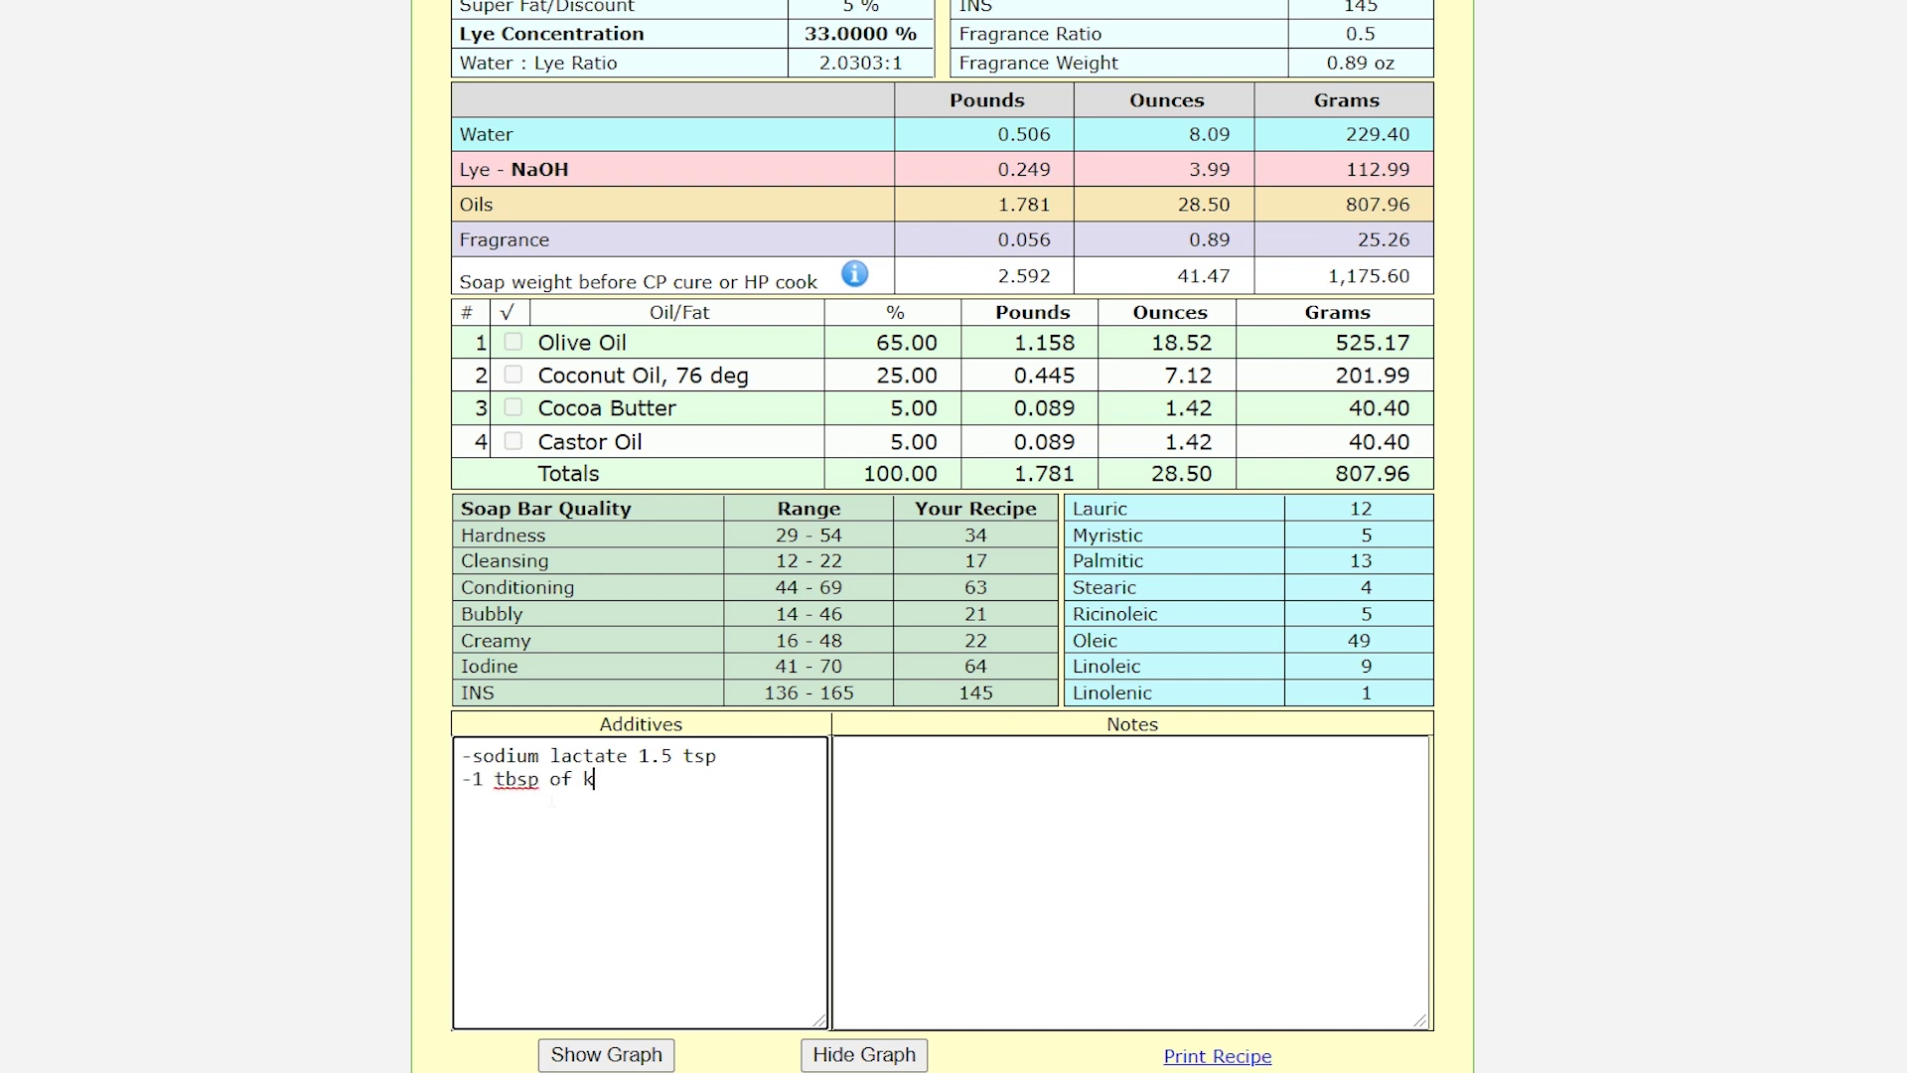
{"action": "type", "text": "aolin"}
{"action": "left_click", "coordinate": [878, 771]}
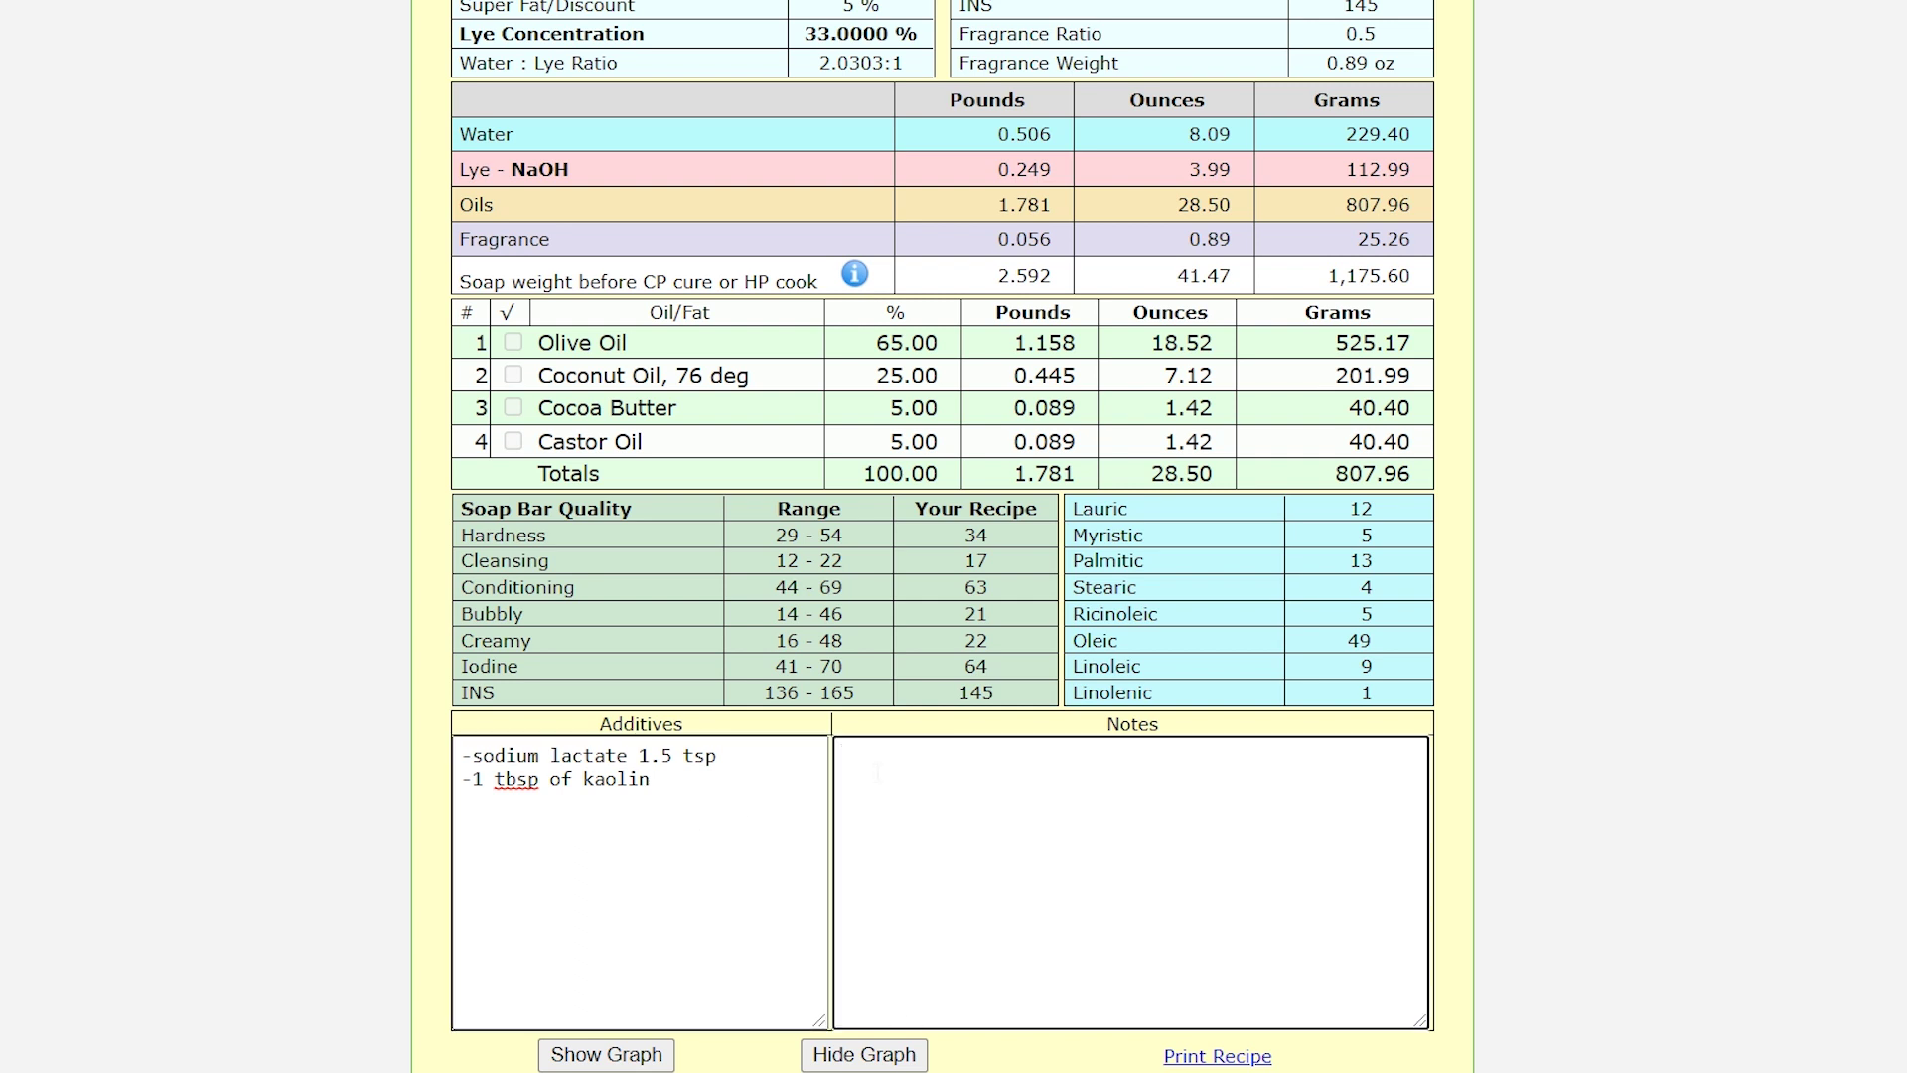